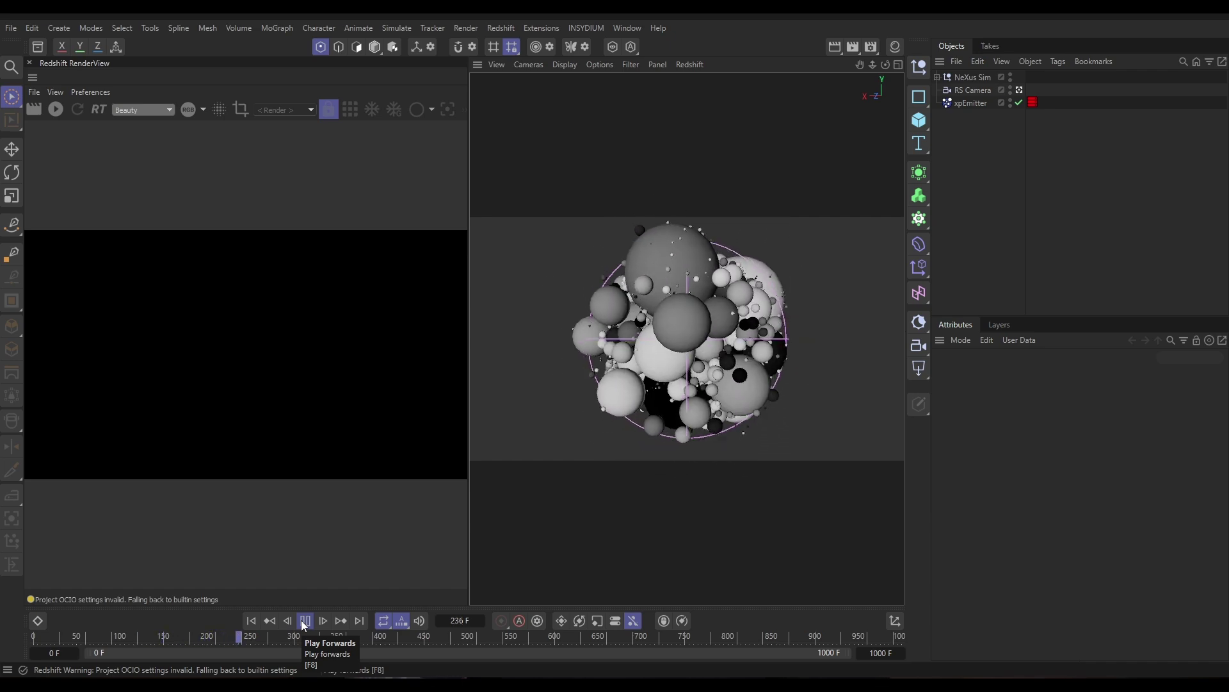
Step: Play the X-Particles simulation forward and pause it at frame 370
click(305, 621)
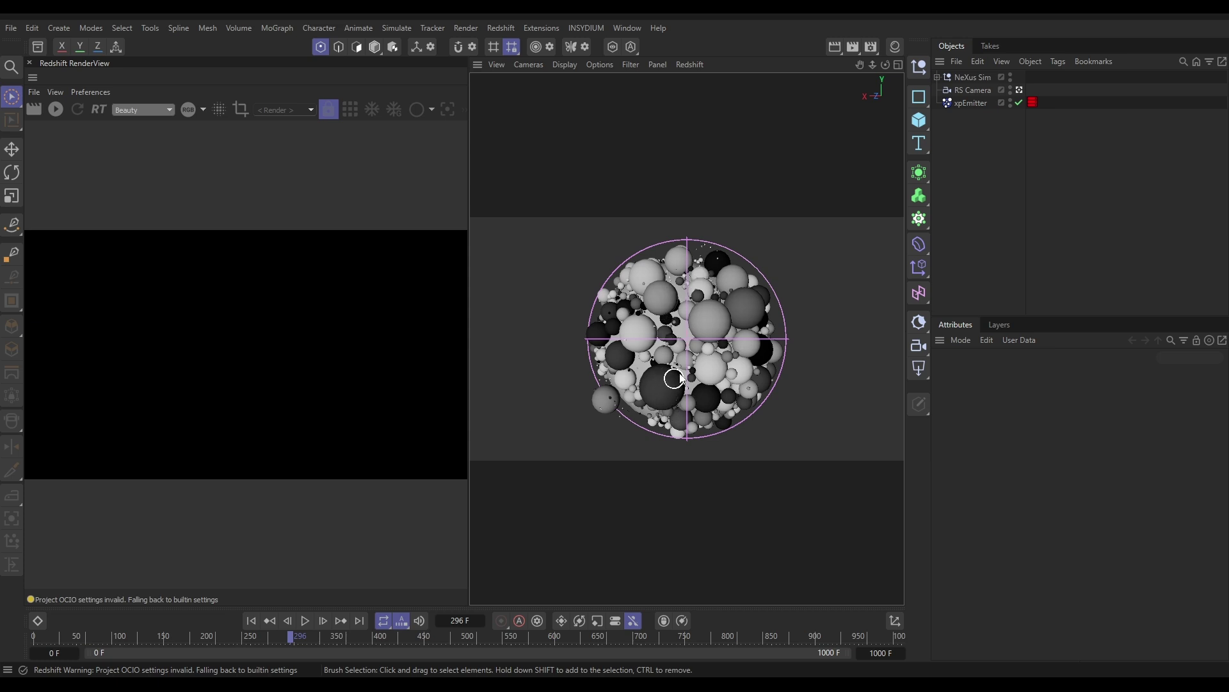
click(304, 621)
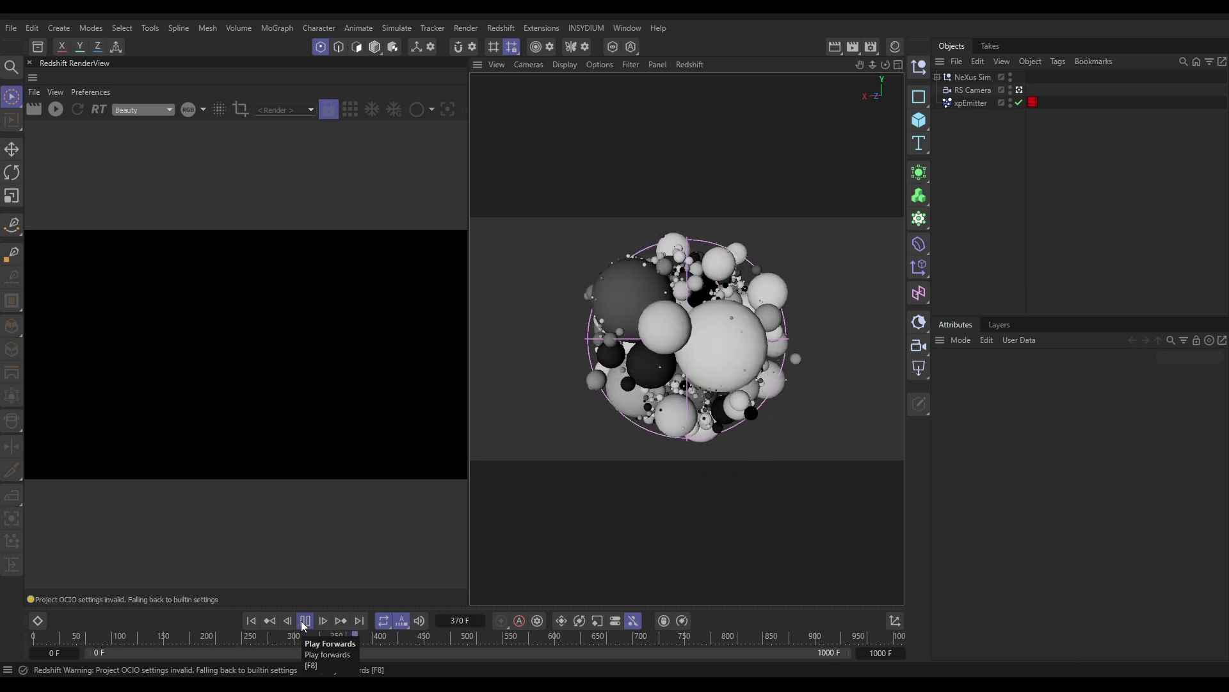
click(305, 621)
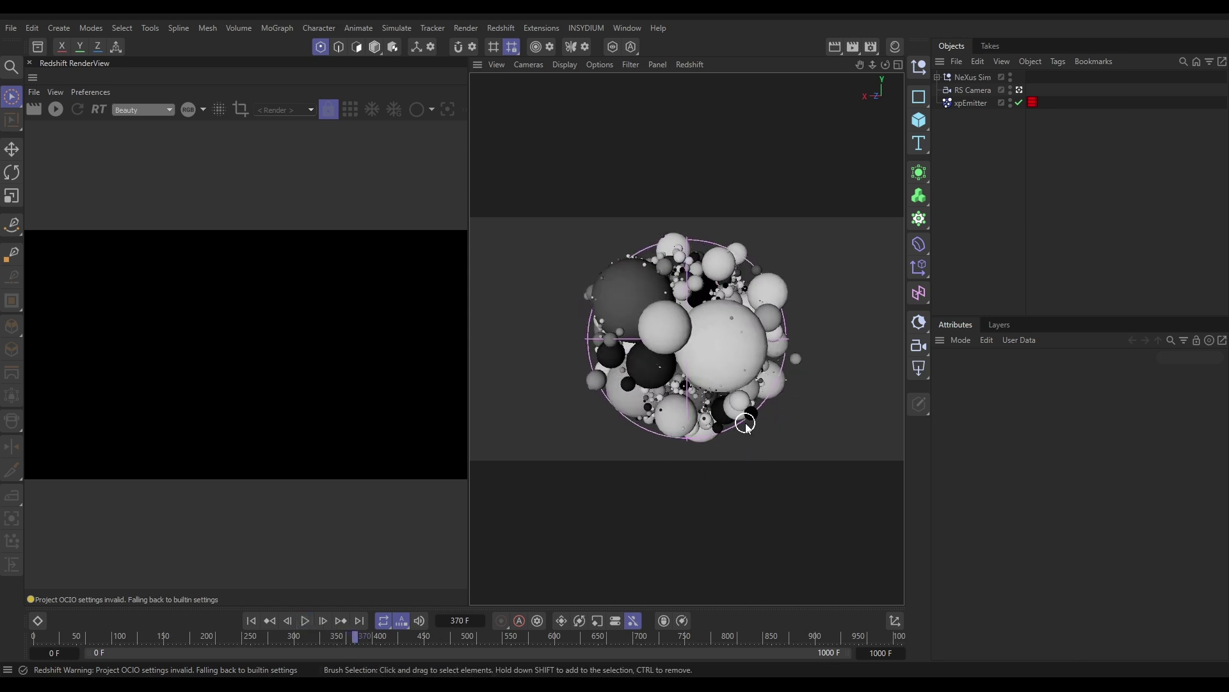
Step: Search the assets for 'hdri' and add the hdr-light-studio HDRI as an RS External light
click(38, 47)
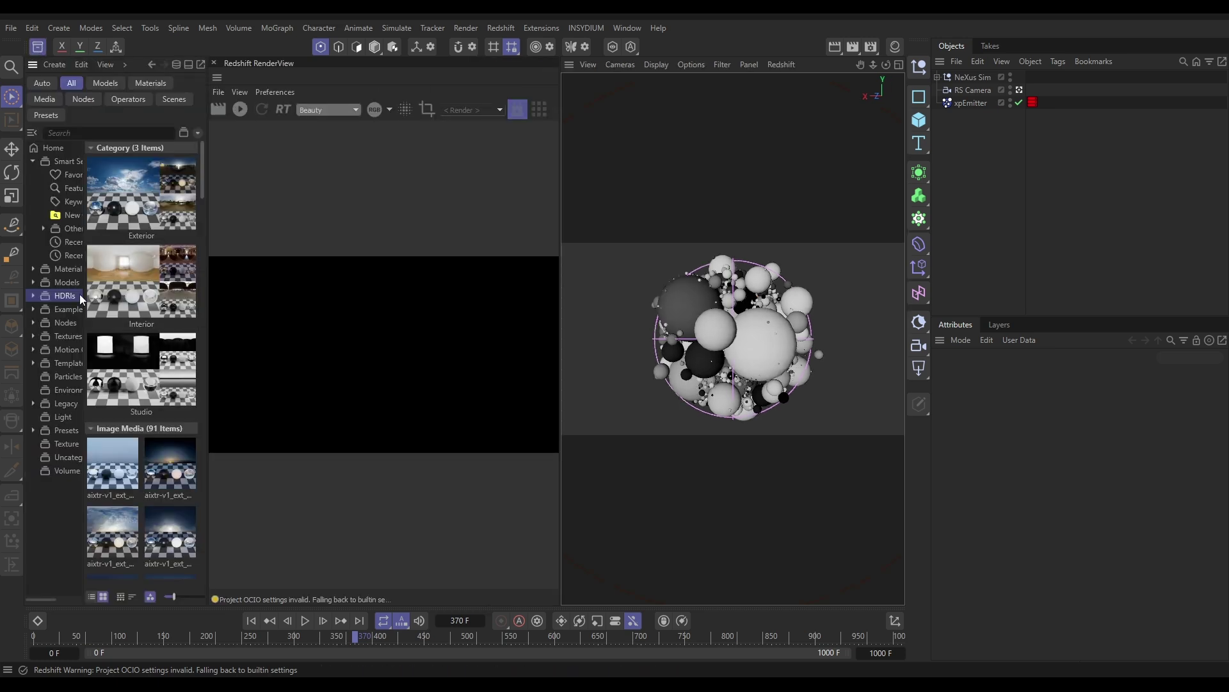
click(71, 134)
text(hdri)
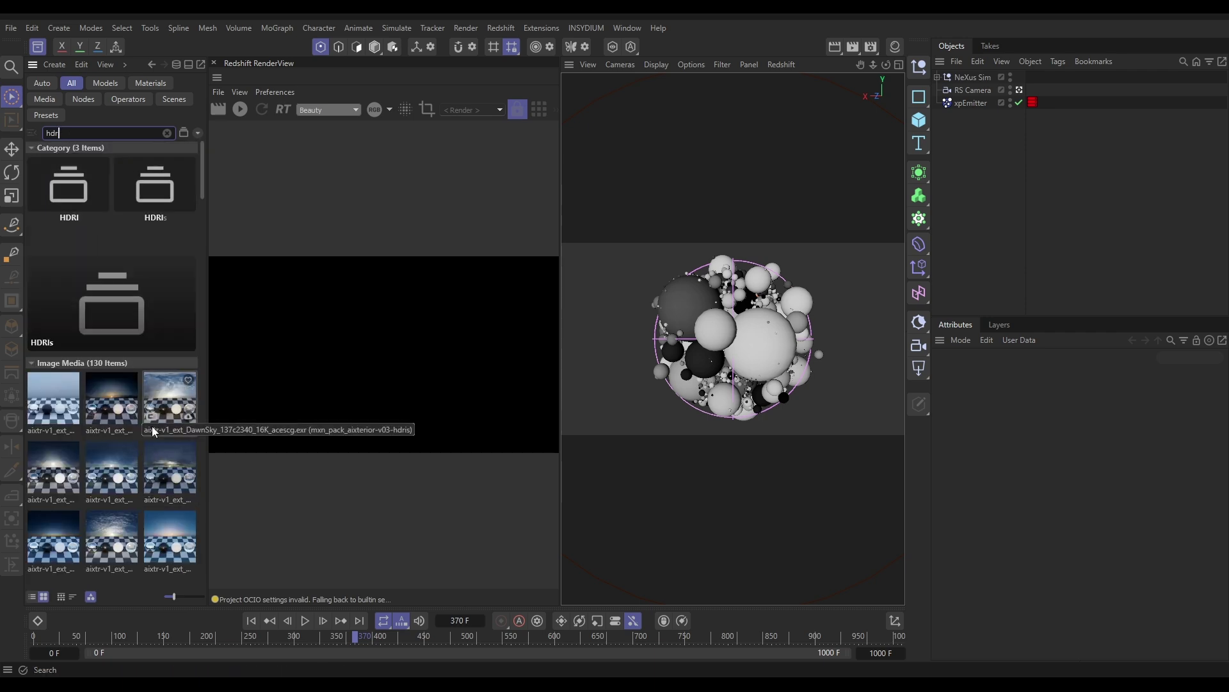
scroll(152, 425, down, 10)
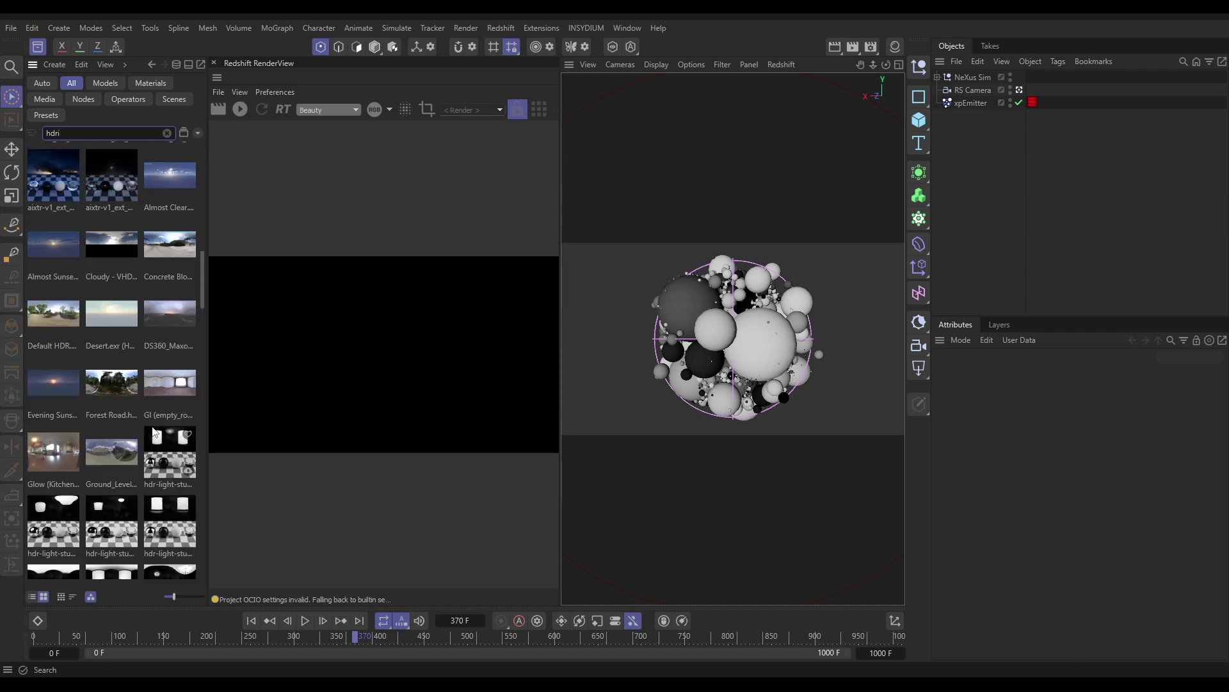
scroll(153, 432, down, 3)
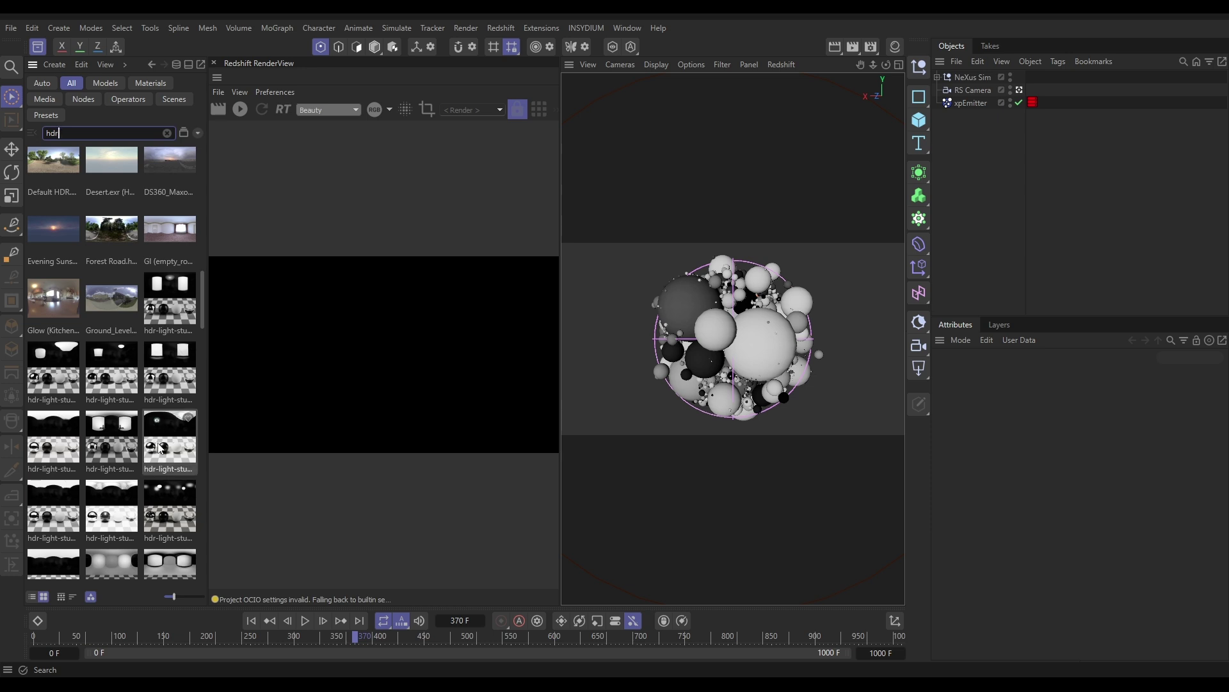
scroll(164, 440, down, 2)
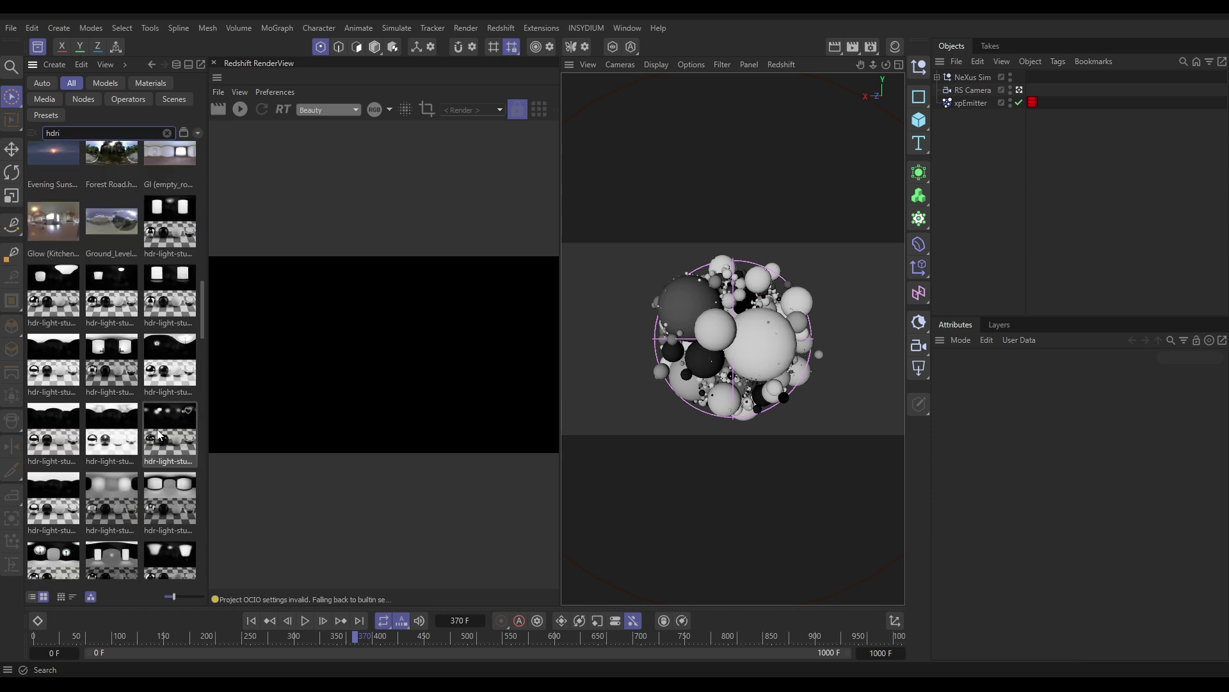
scroll(164, 426, down, 4)
text(i)
scroll(163, 423, down, 5)
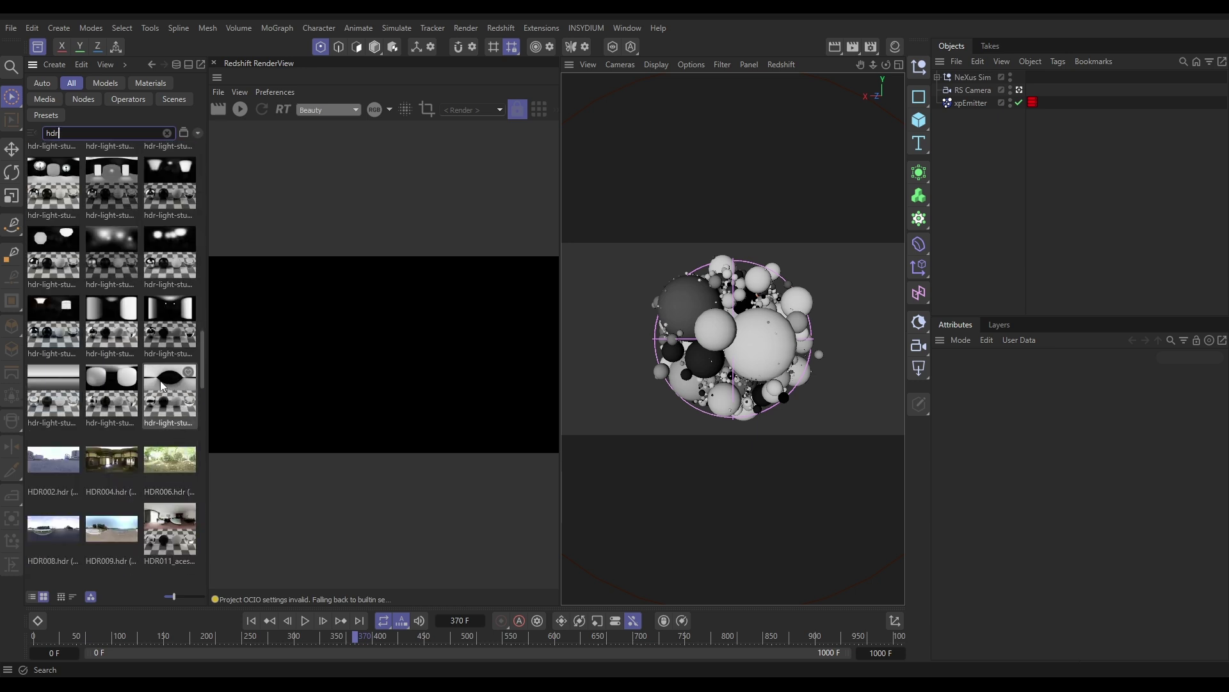
drag(160, 380, 965, 123)
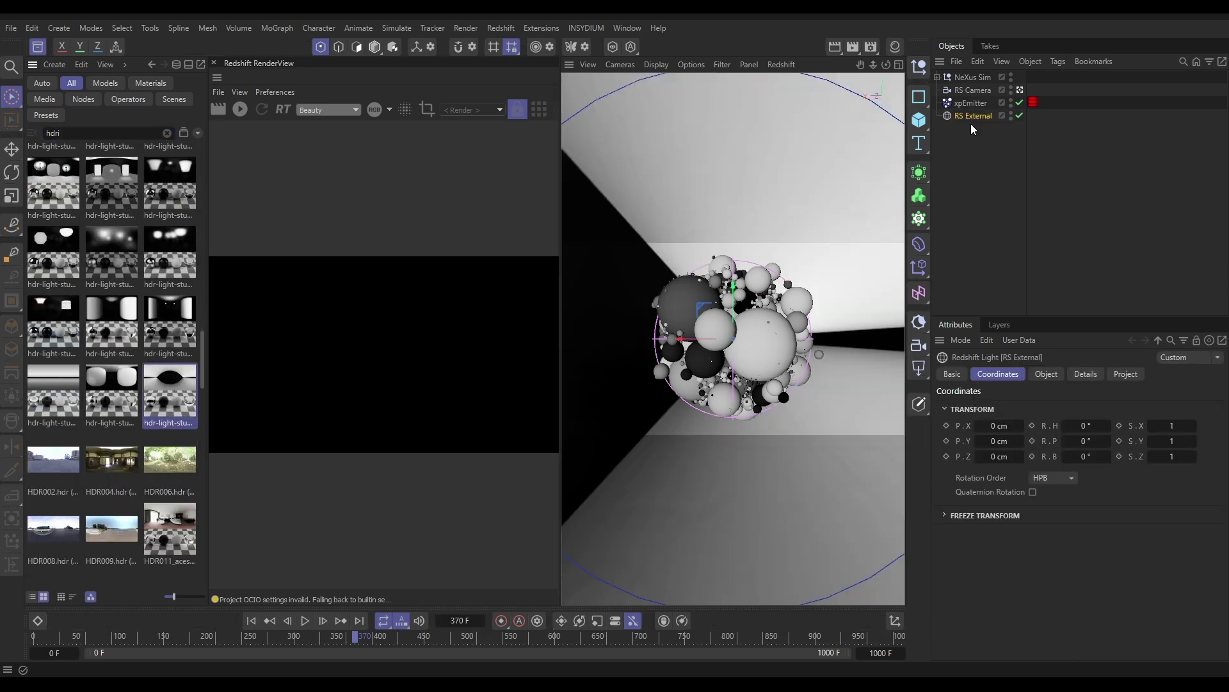
click(38, 47)
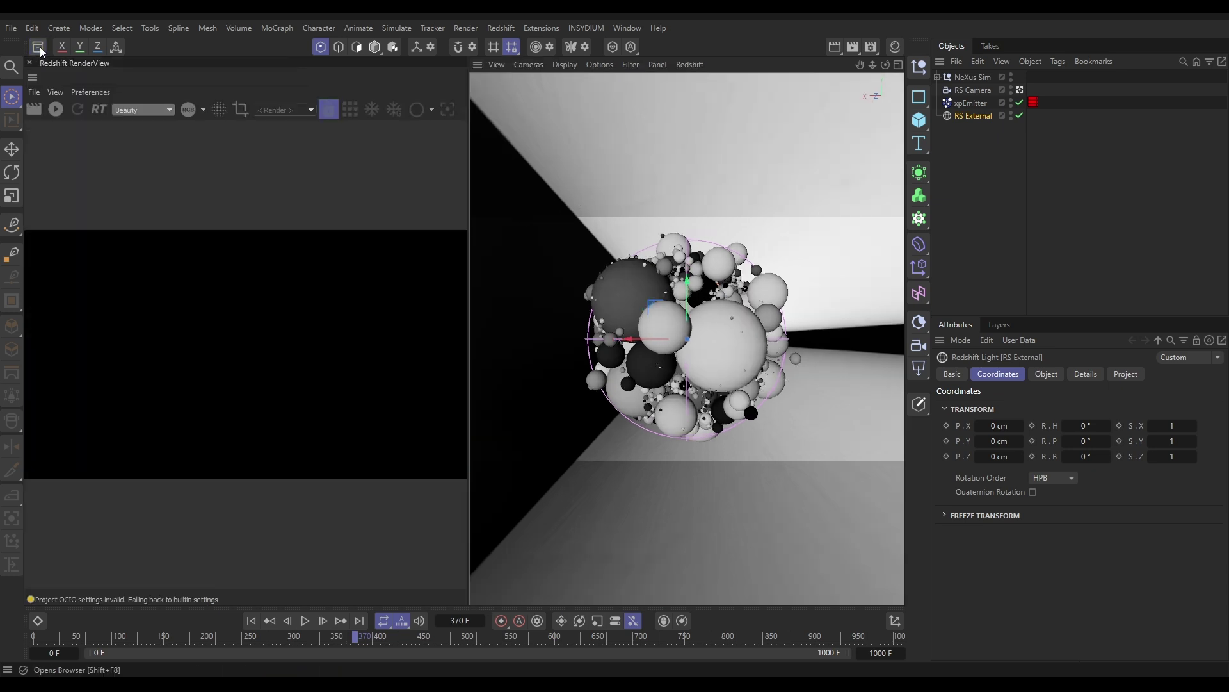
Step: Start the Redshift live render and give xpEmitter an RS Object tag set to Sphere Instances
click(57, 111)
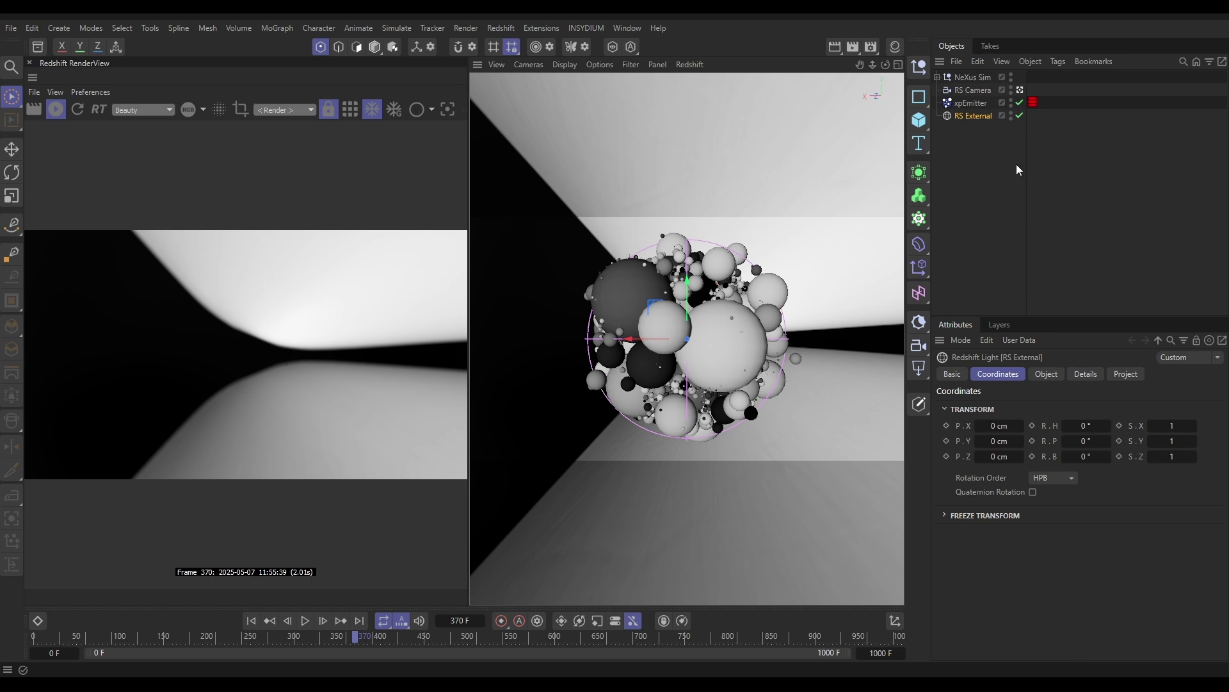
click(971, 102)
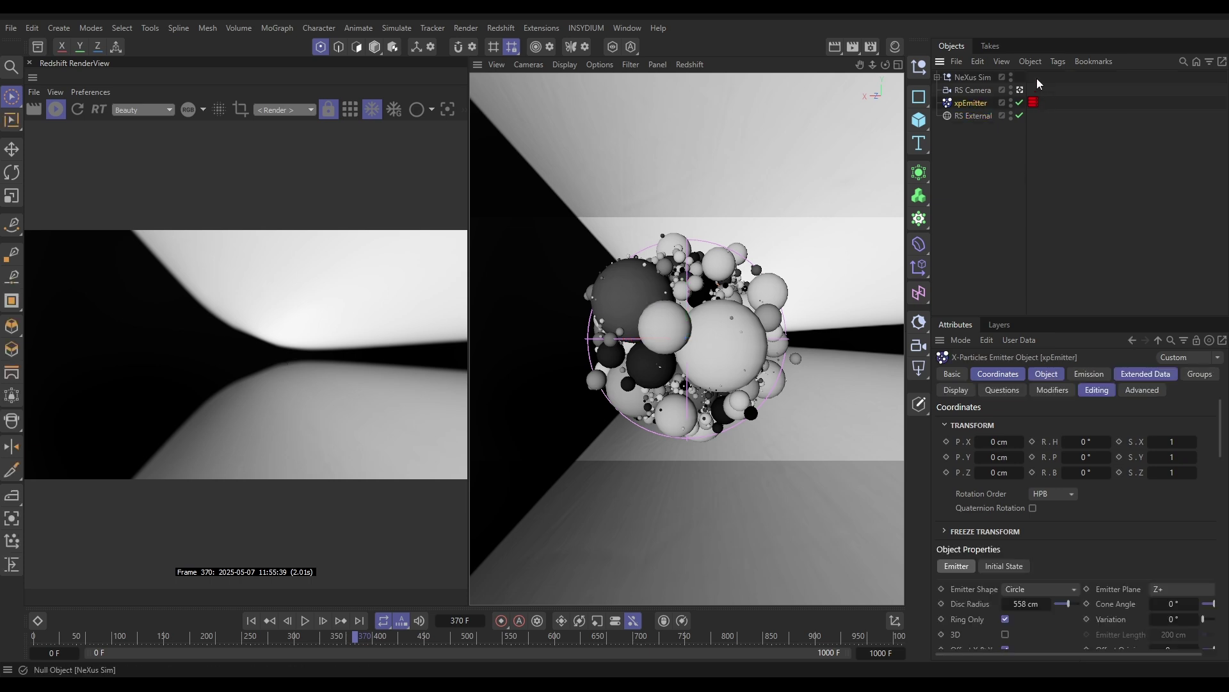
click(1057, 59)
mouse_move(1116, 249)
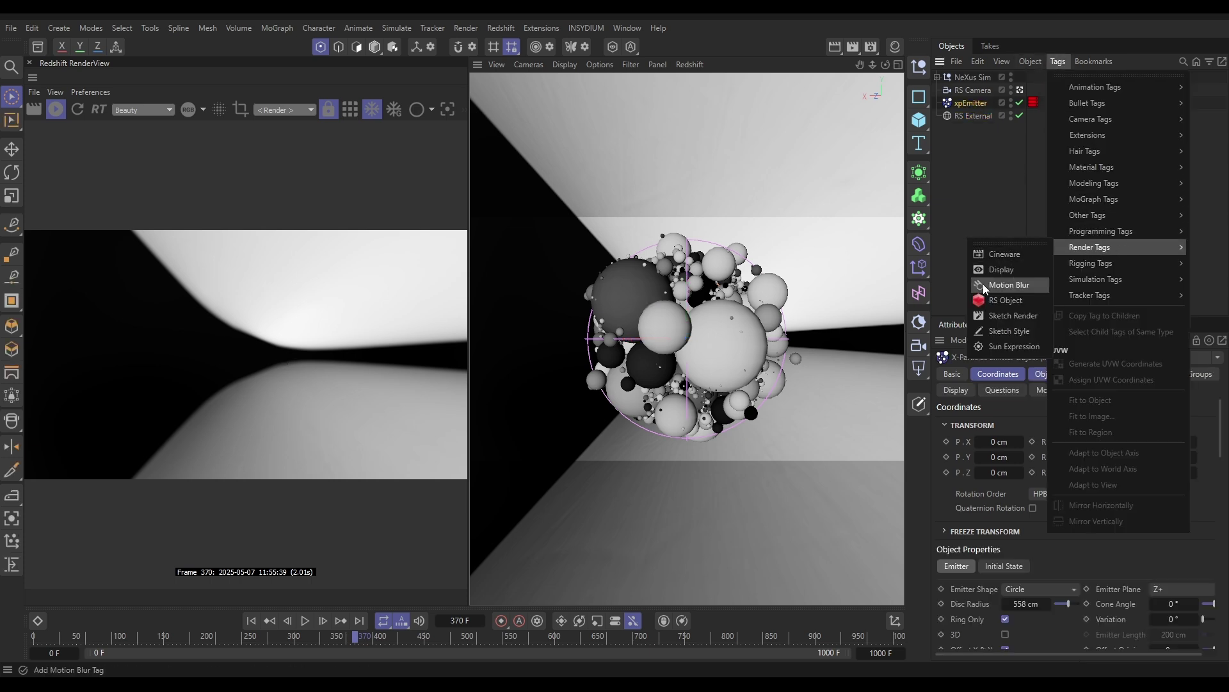
click(1009, 298)
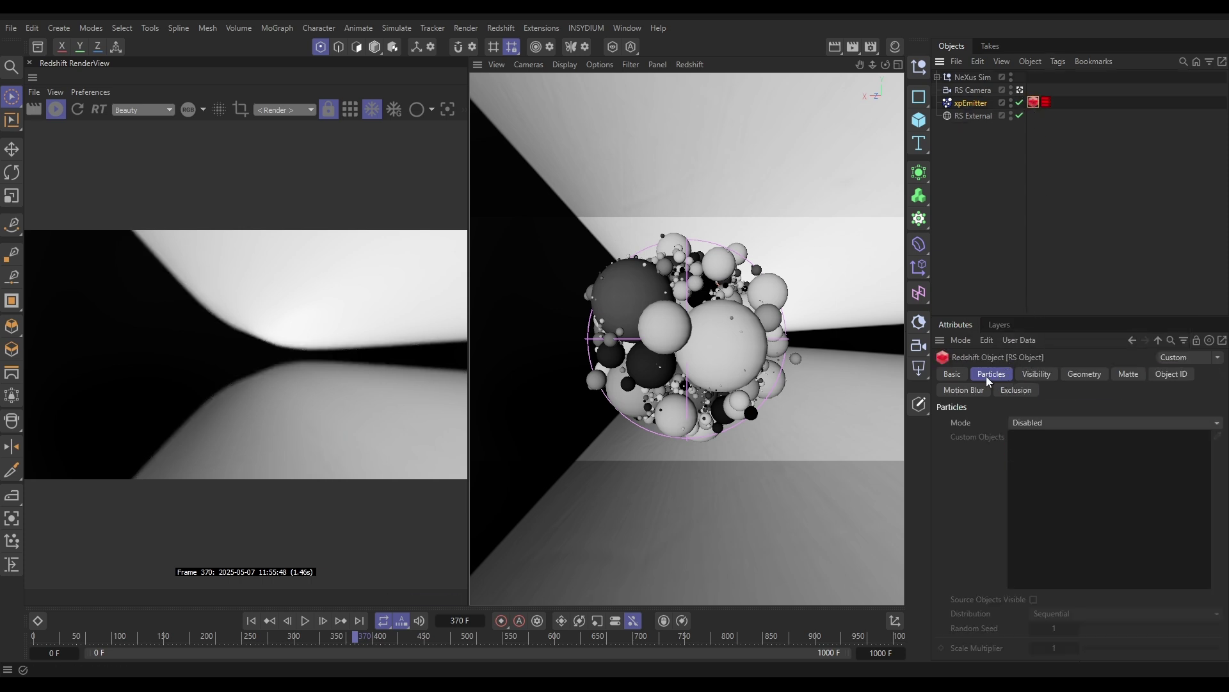
click(1052, 424)
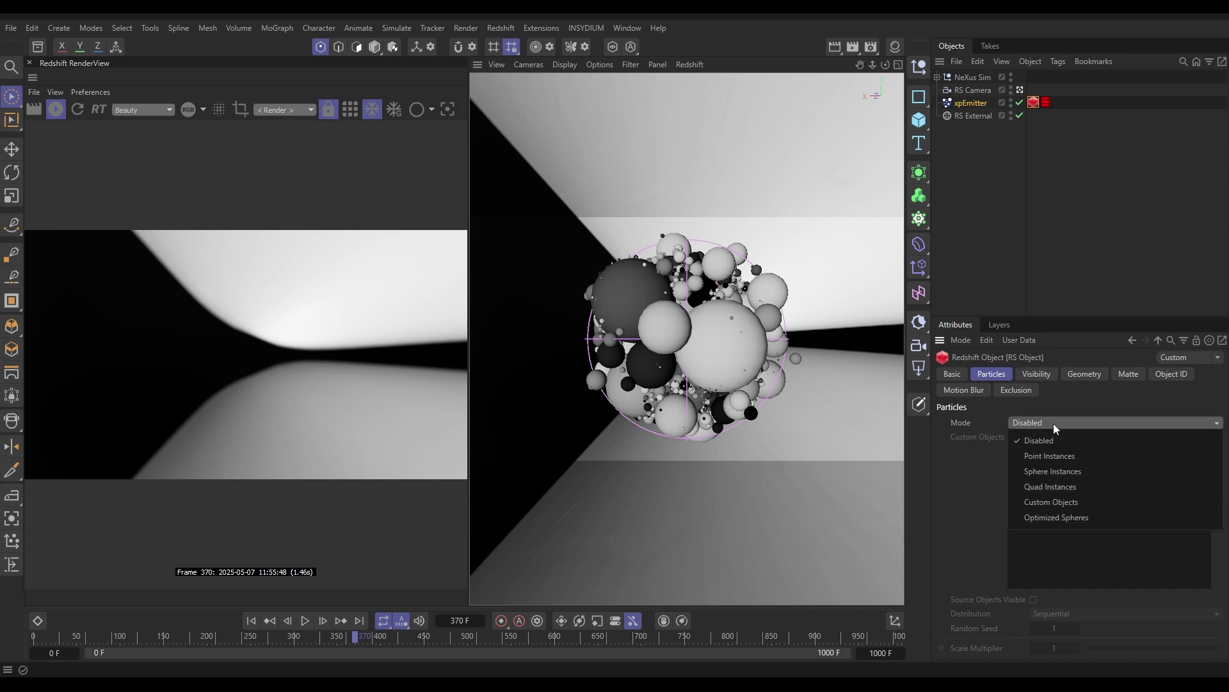
click(1047, 472)
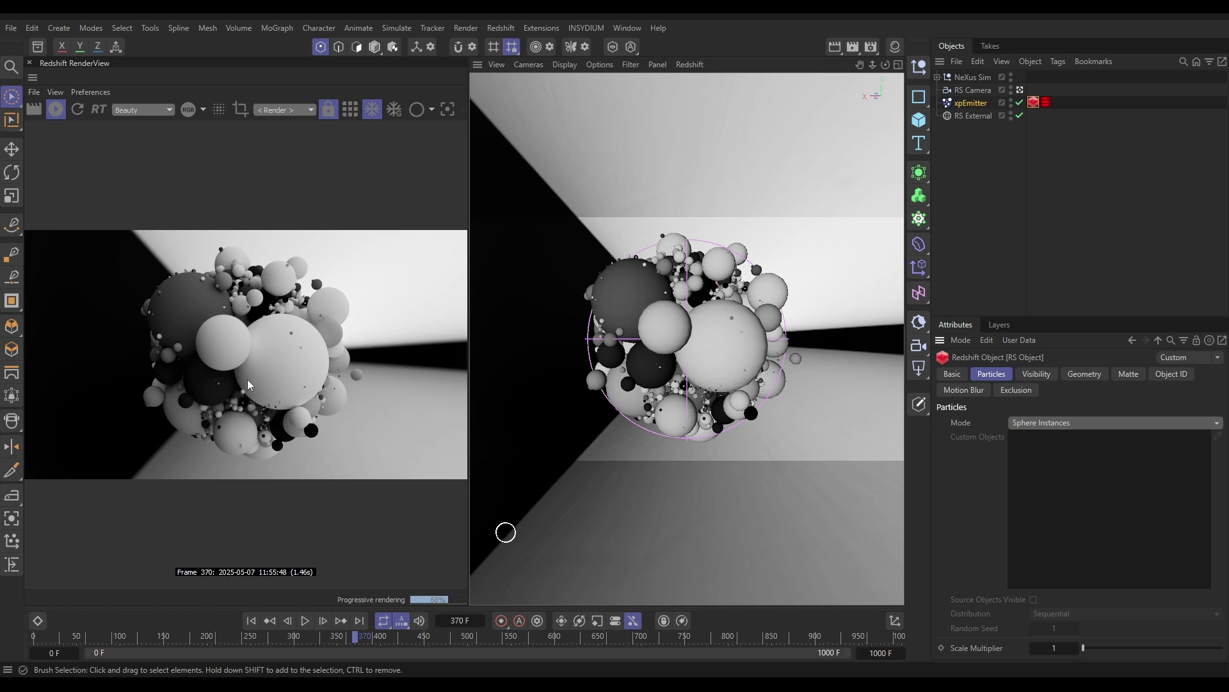
Step: Add a Plane oriented to +Z and move it back behind the spheres
click(1020, 89)
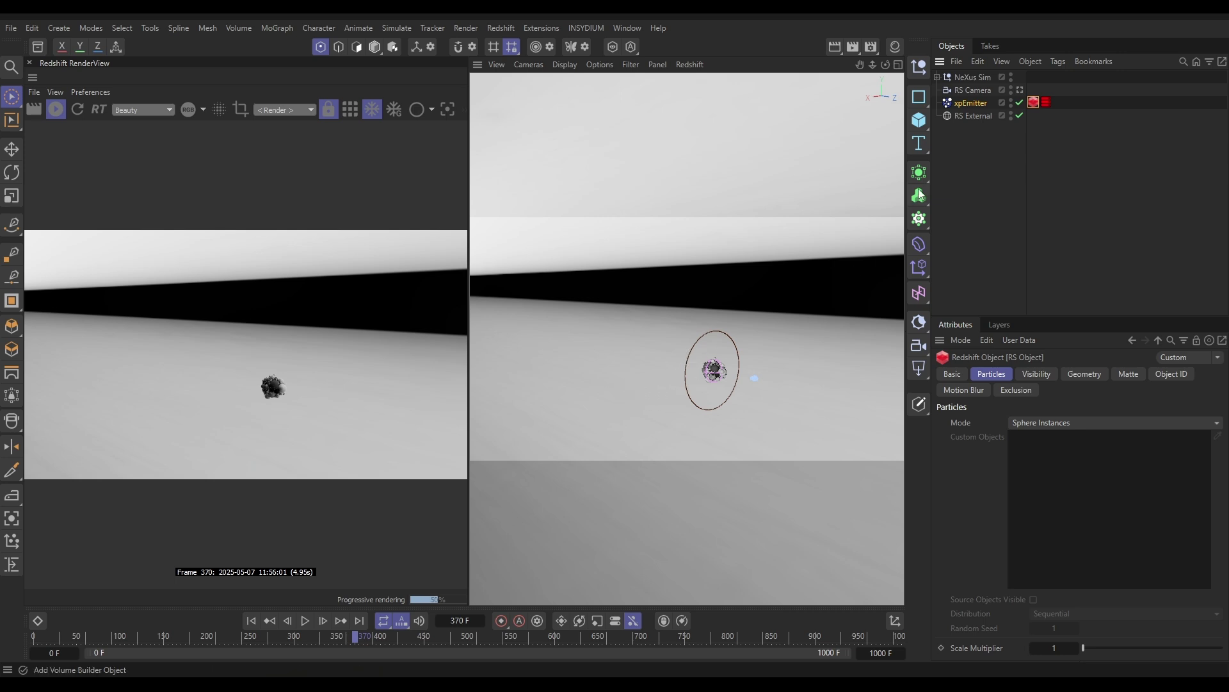
click(921, 119)
click(970, 165)
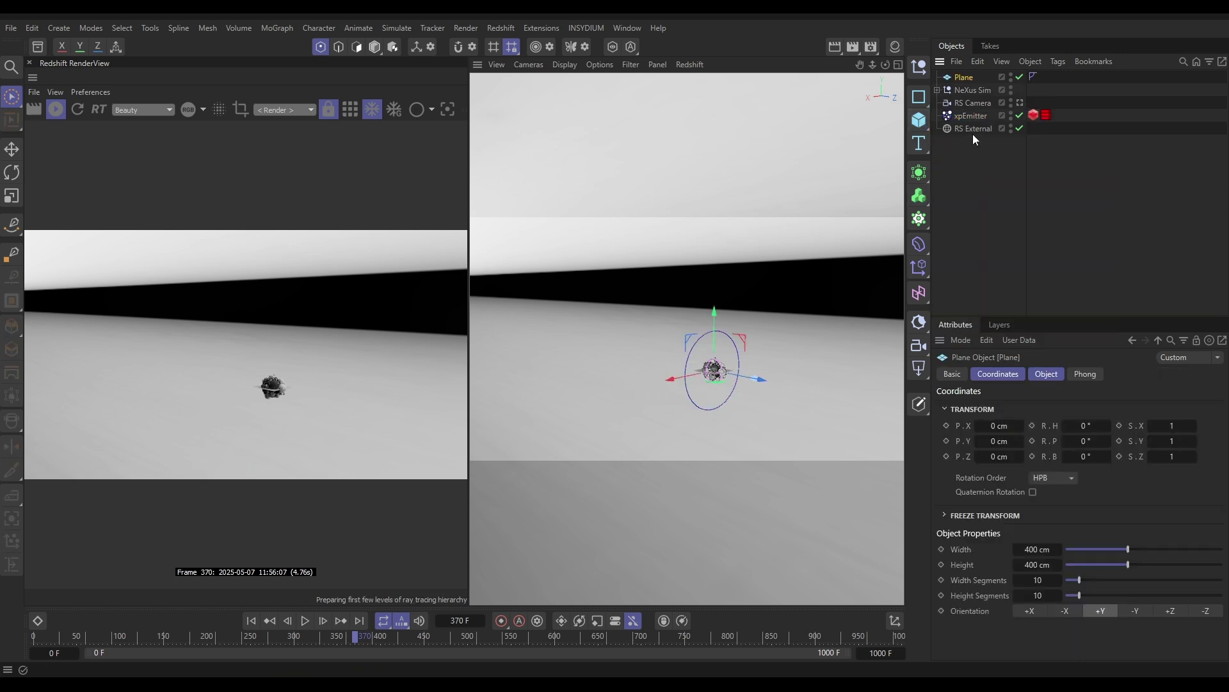
click(1044, 376)
click(1171, 468)
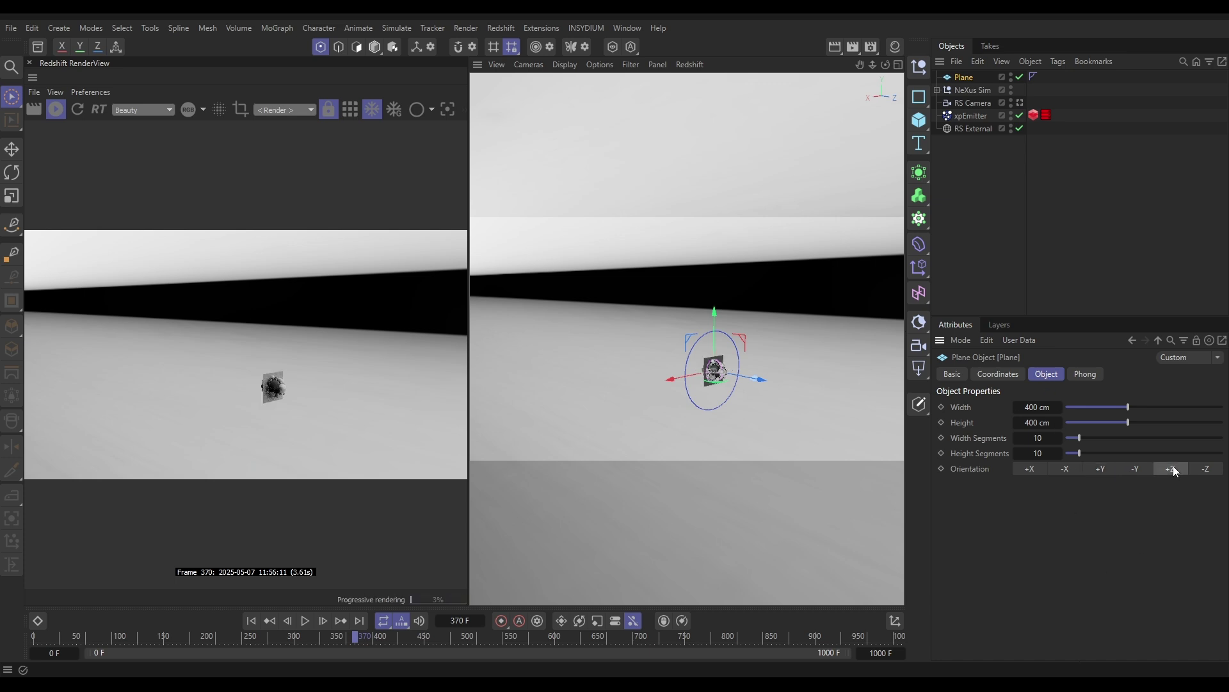
drag(763, 384, 717, 401)
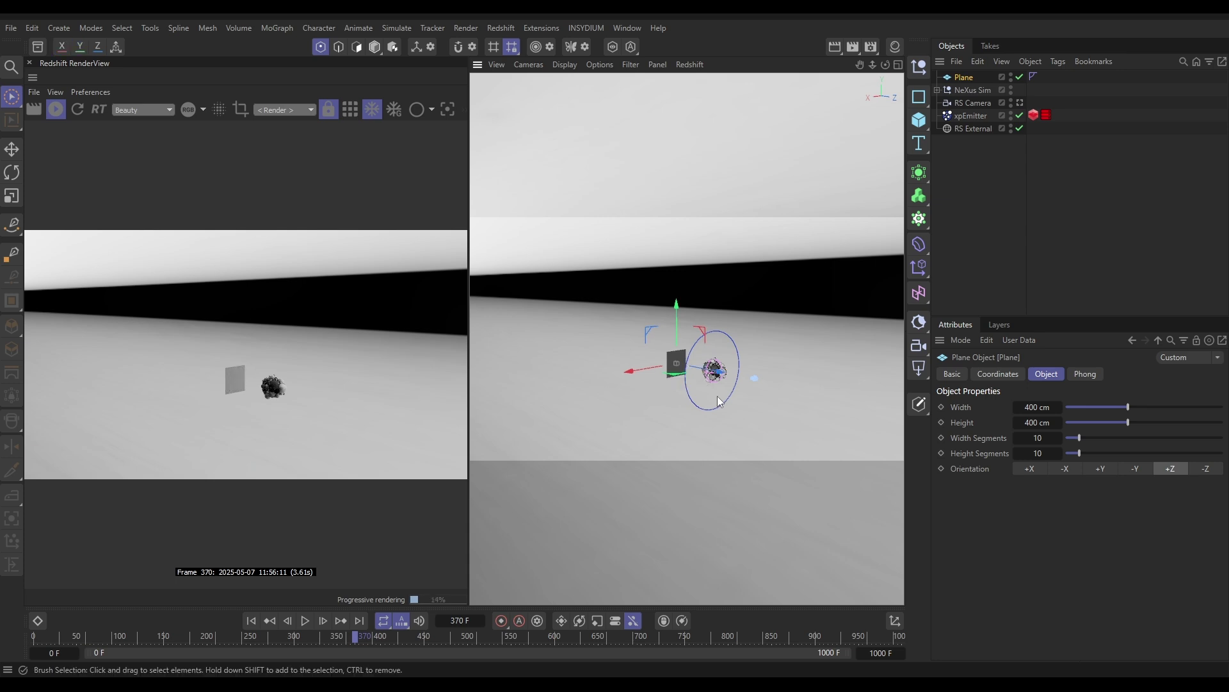
Step: Set the plane's width and height to 4000 cm and view through the RS Camera again
click(1027, 407)
text(4000)
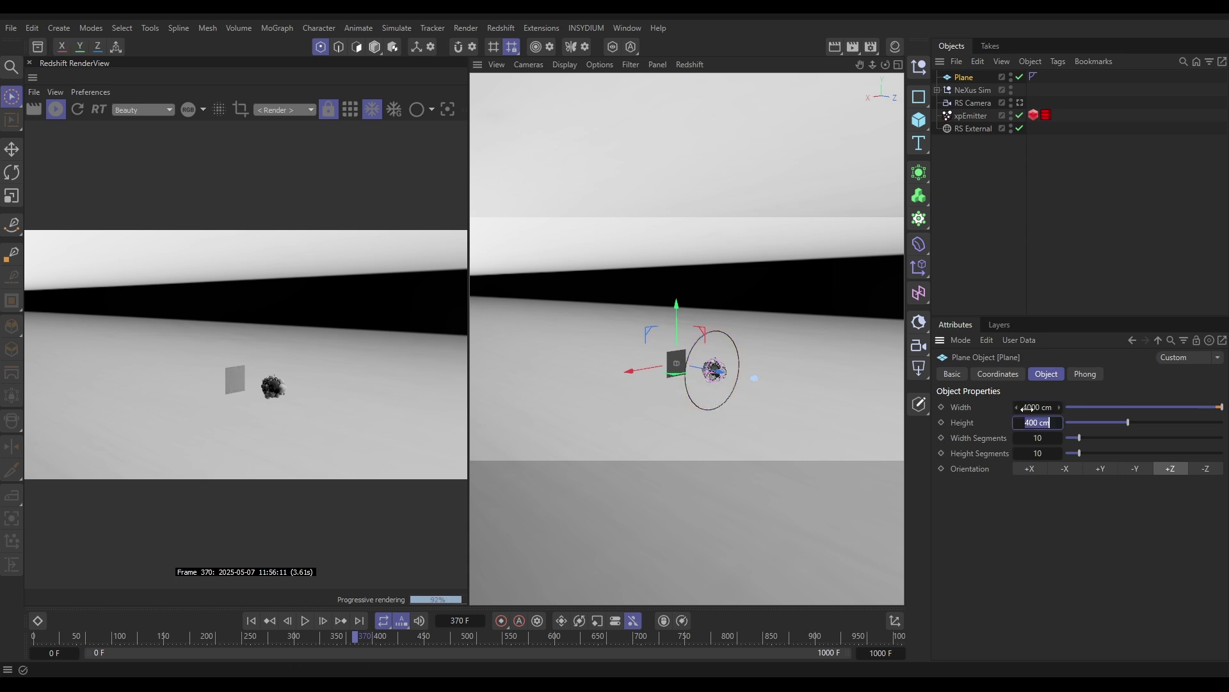
key(Tab)
text(4000)
key(Return)
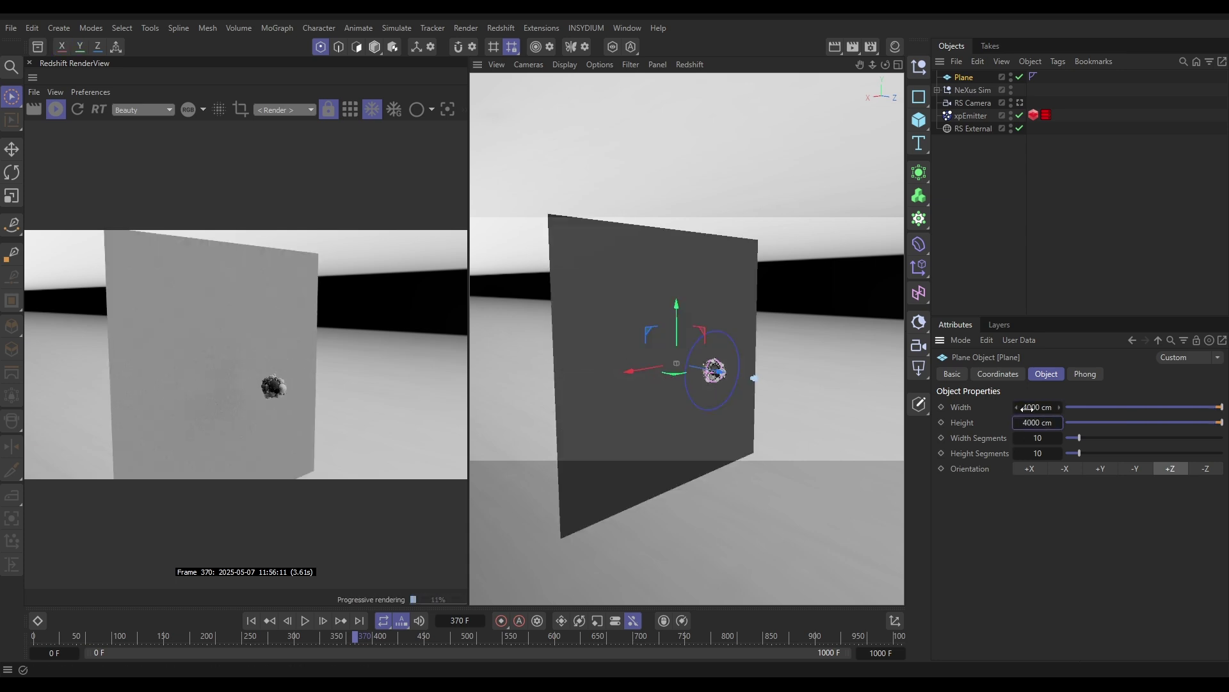
click(1020, 103)
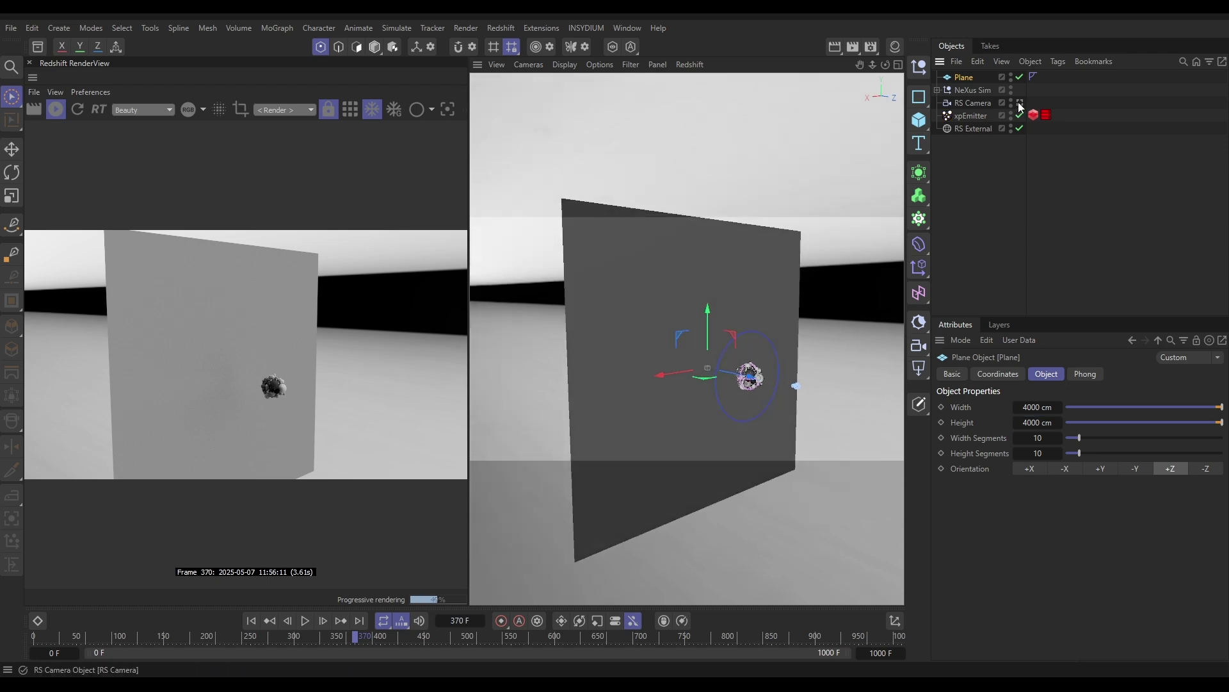
click(1020, 103)
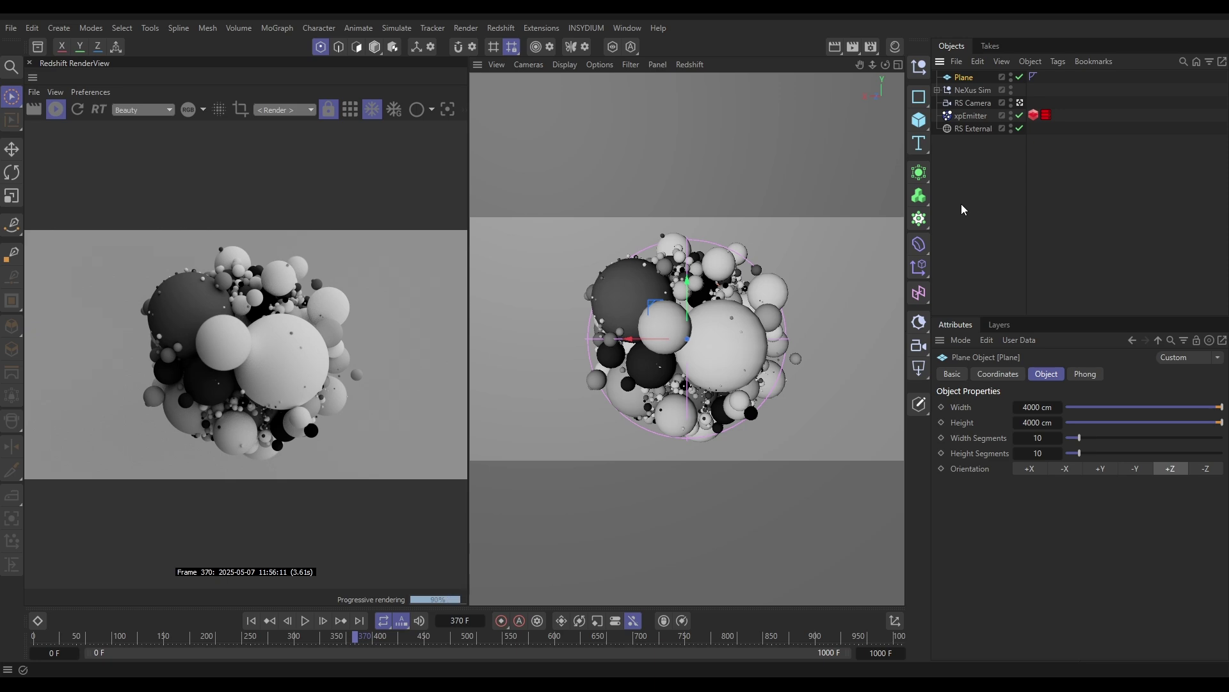
Step: Create a default material Mat, assign it to xpEmitter, and select it for editing
click(895, 46)
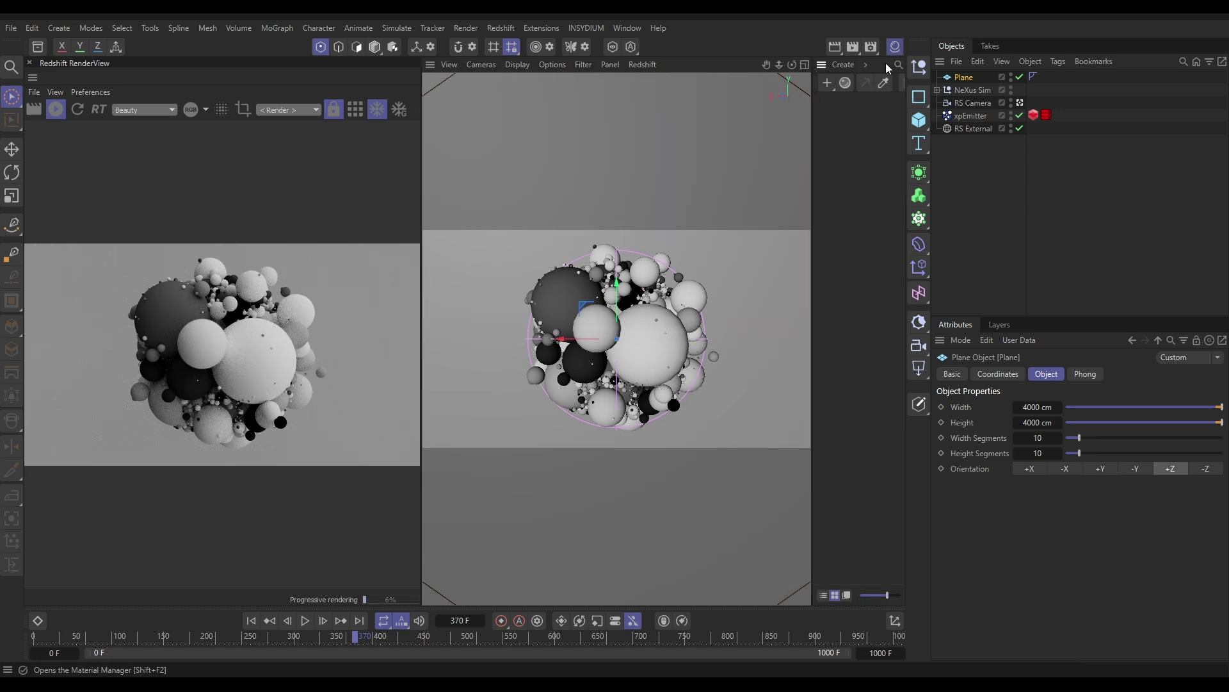
double_click(854, 126)
drag(825, 109, 966, 117)
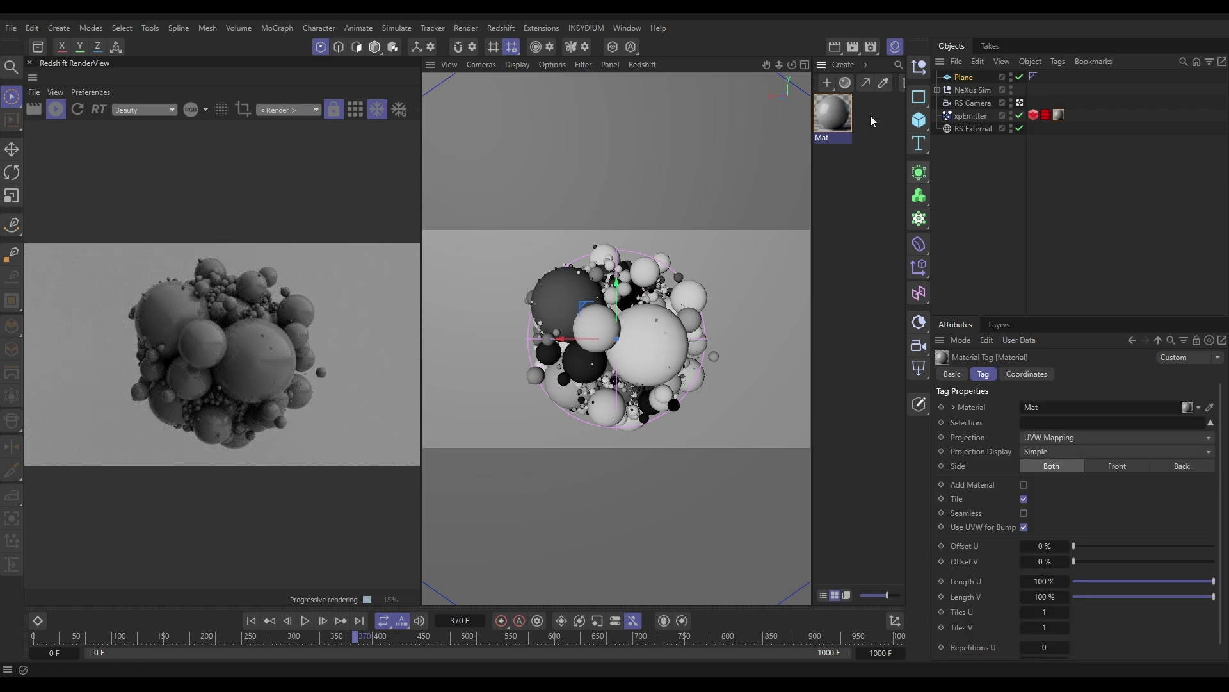
click(841, 120)
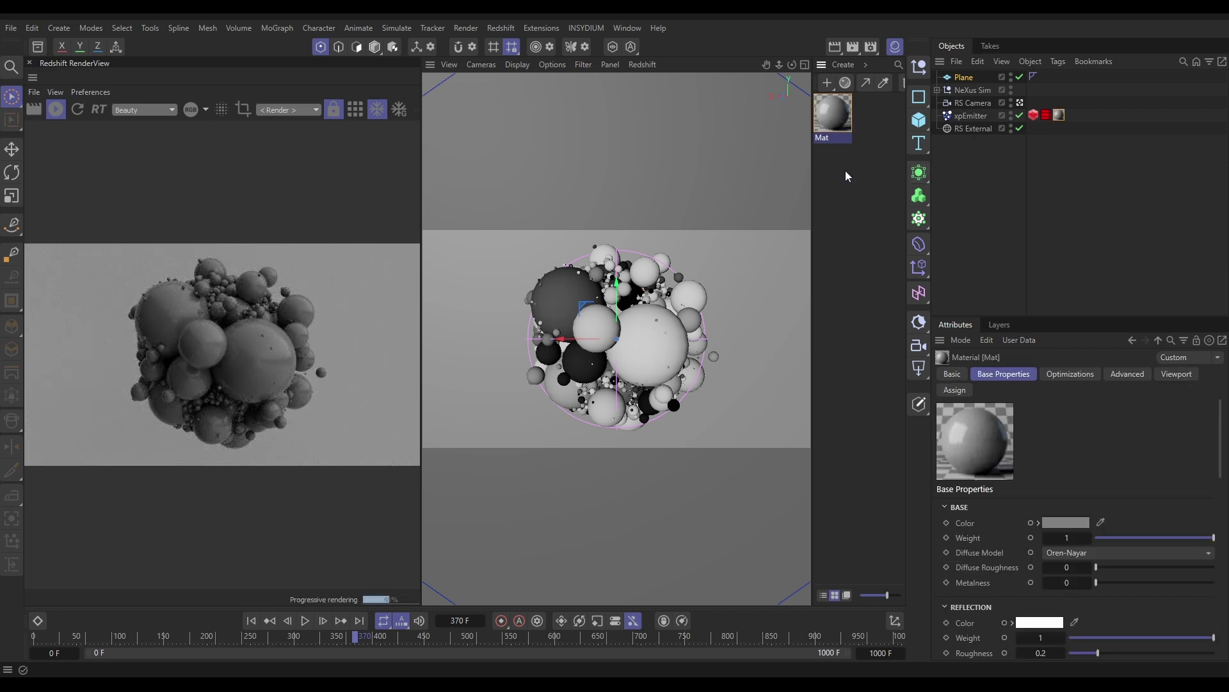
Step: Open Mat's node graph, rearrange the nodes, and add a Color User Data node
double_click(830, 113)
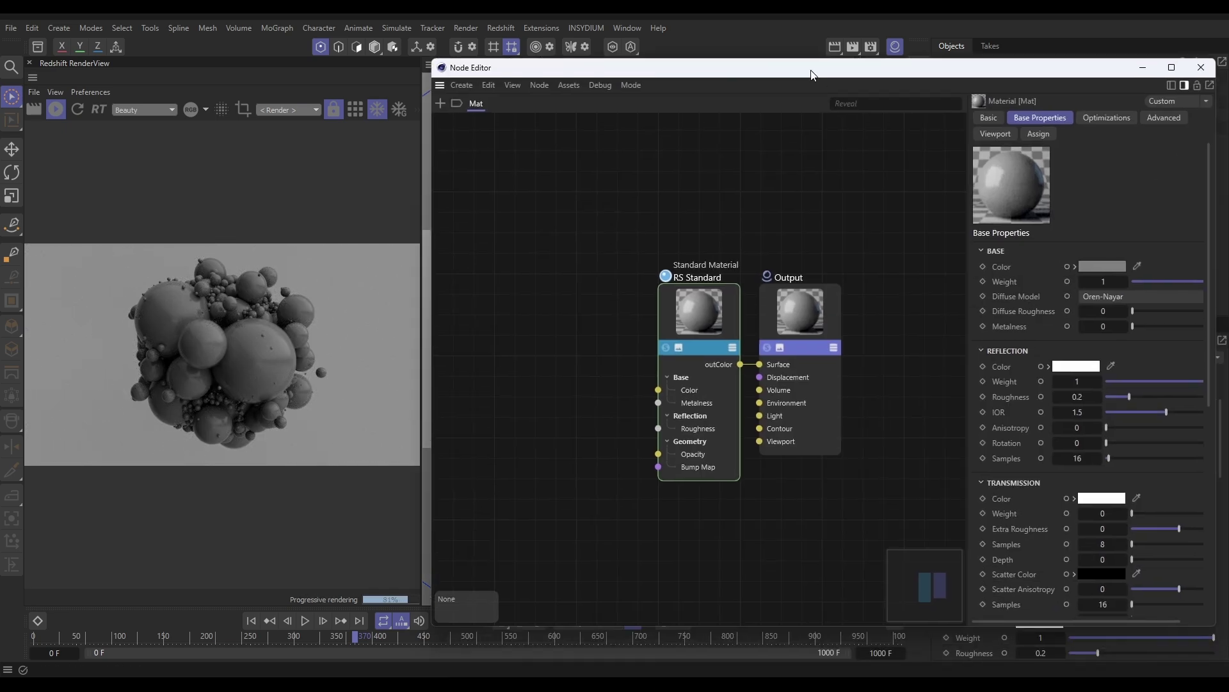
drag(793, 289, 870, 258)
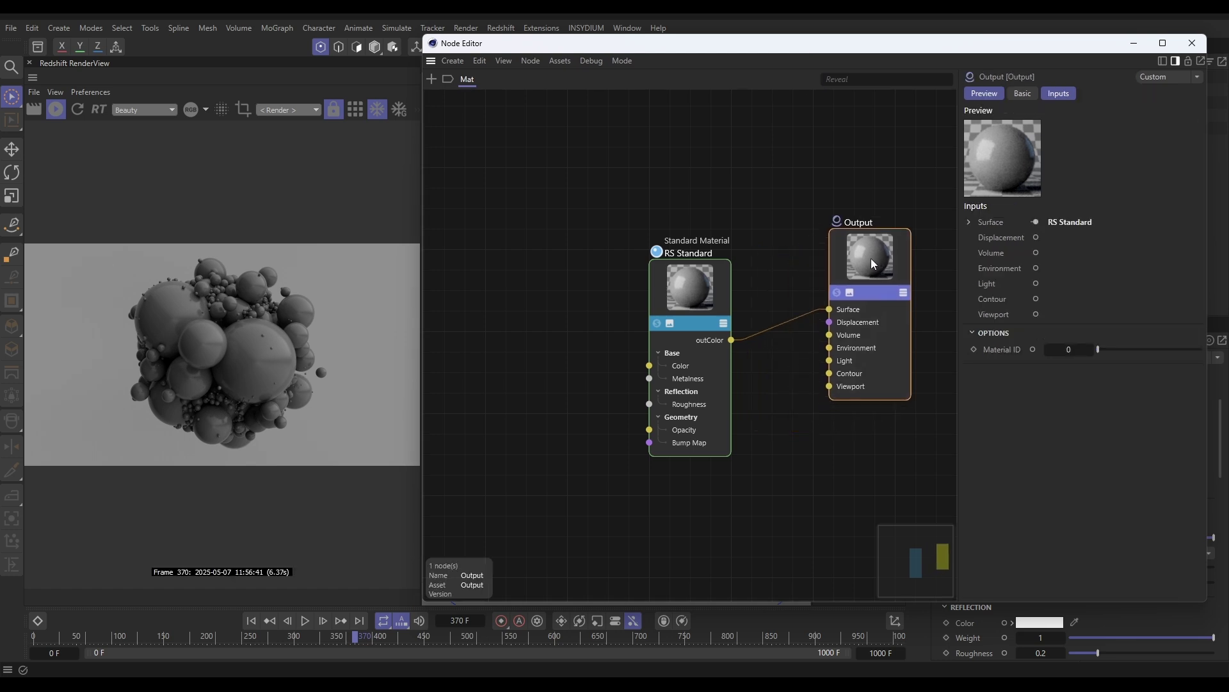
drag(692, 293, 725, 269)
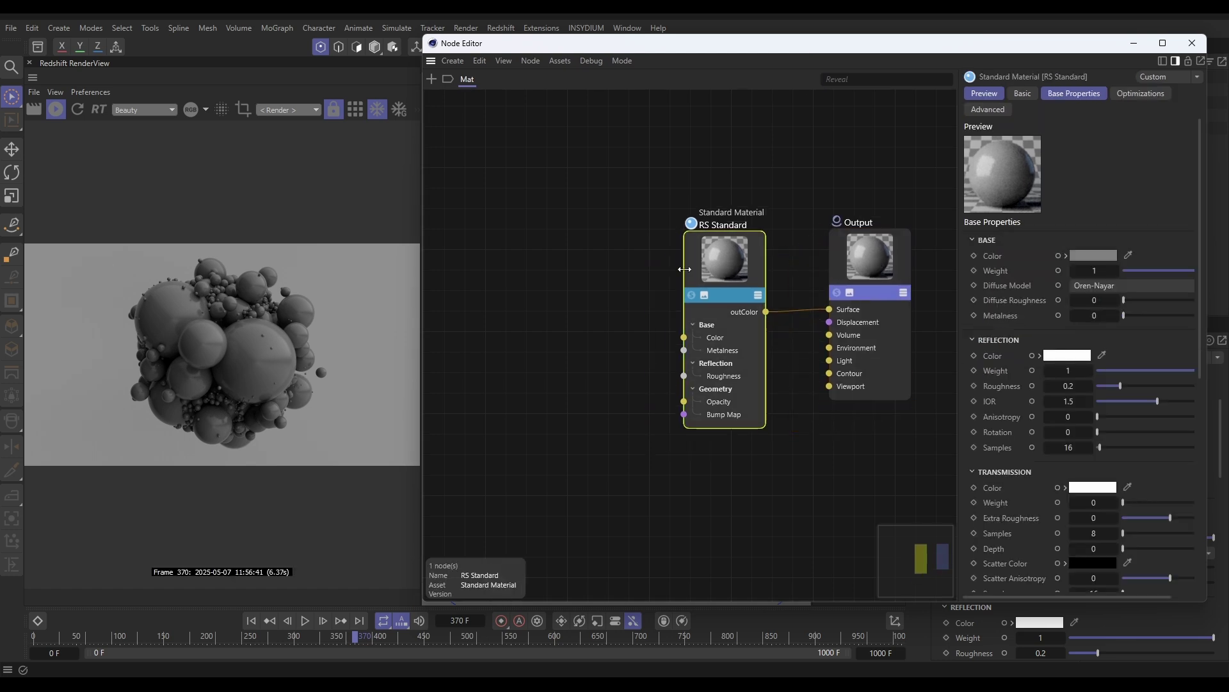
key(Delete)
double_click(499, 214)
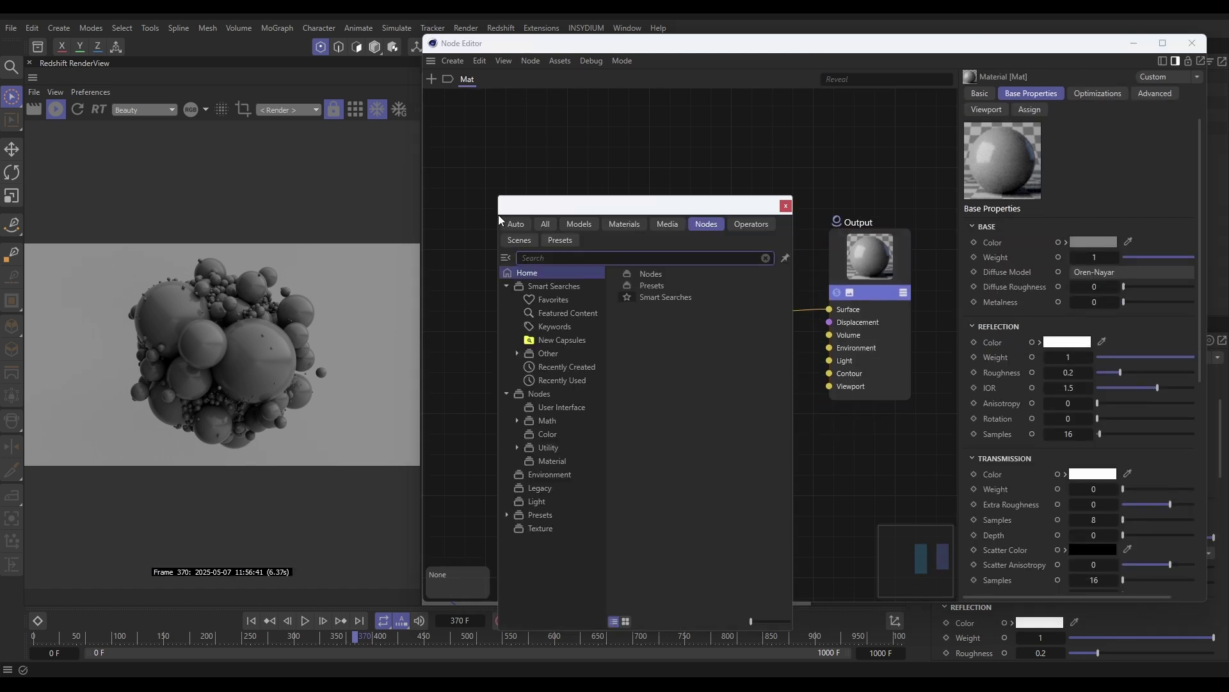
text(user)
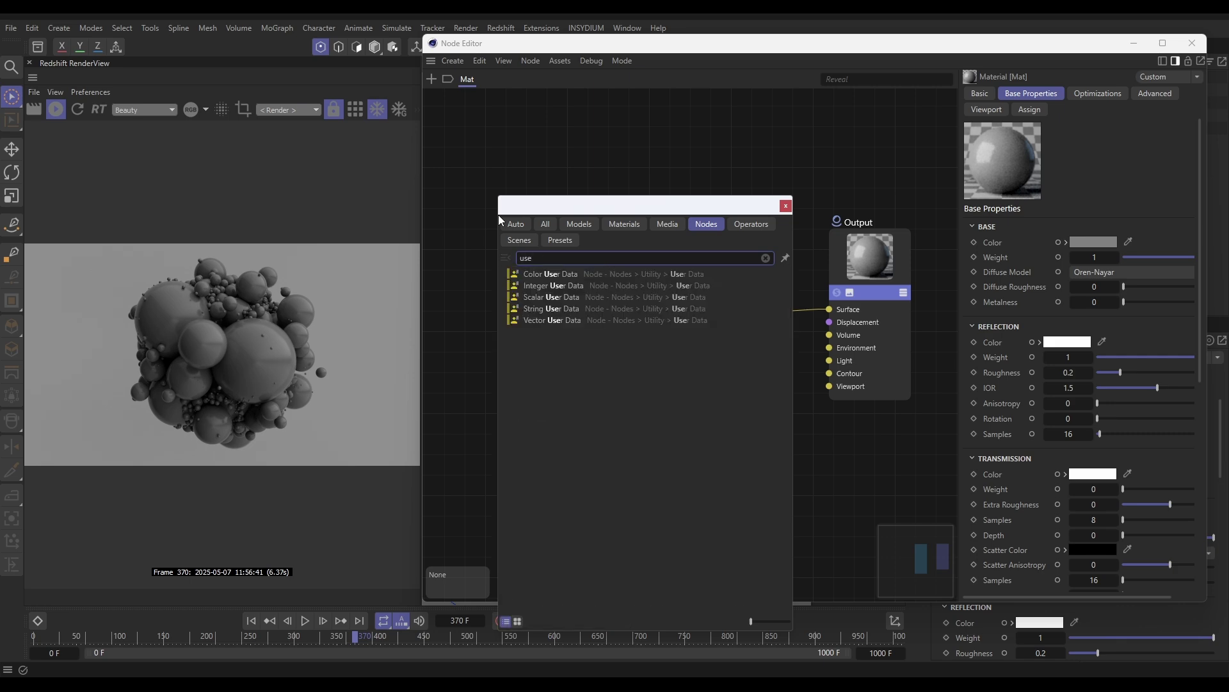
double_click(549, 274)
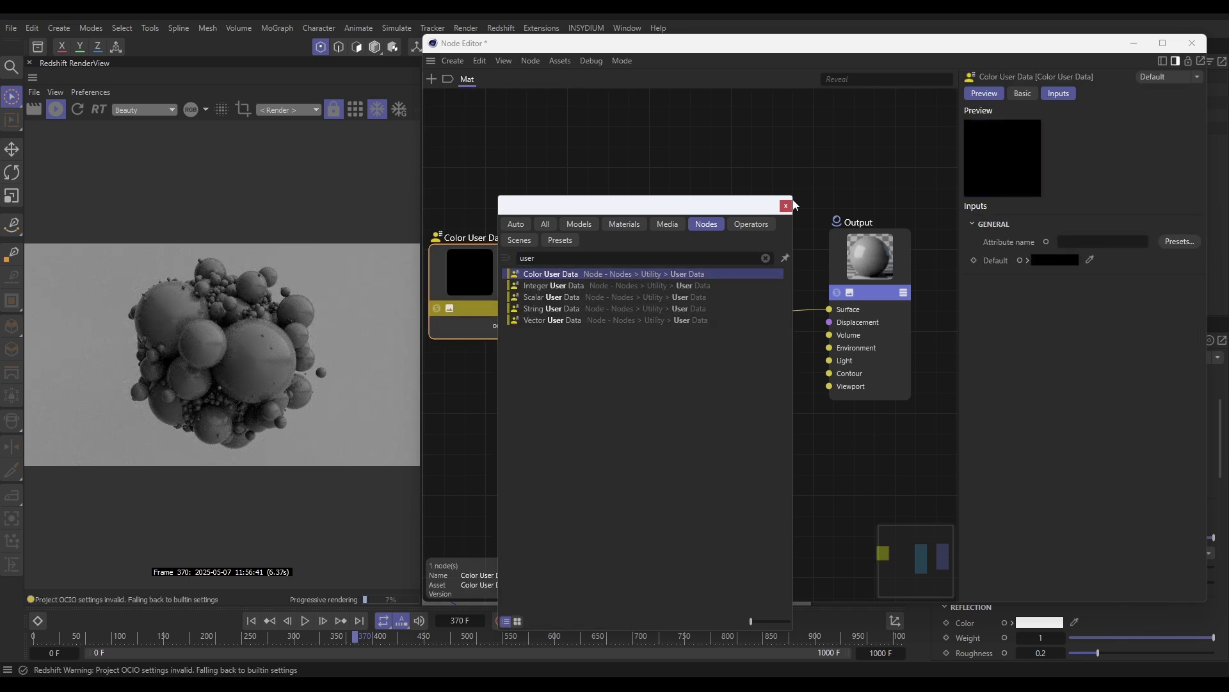
click(481, 281)
drag(481, 281, 526, 251)
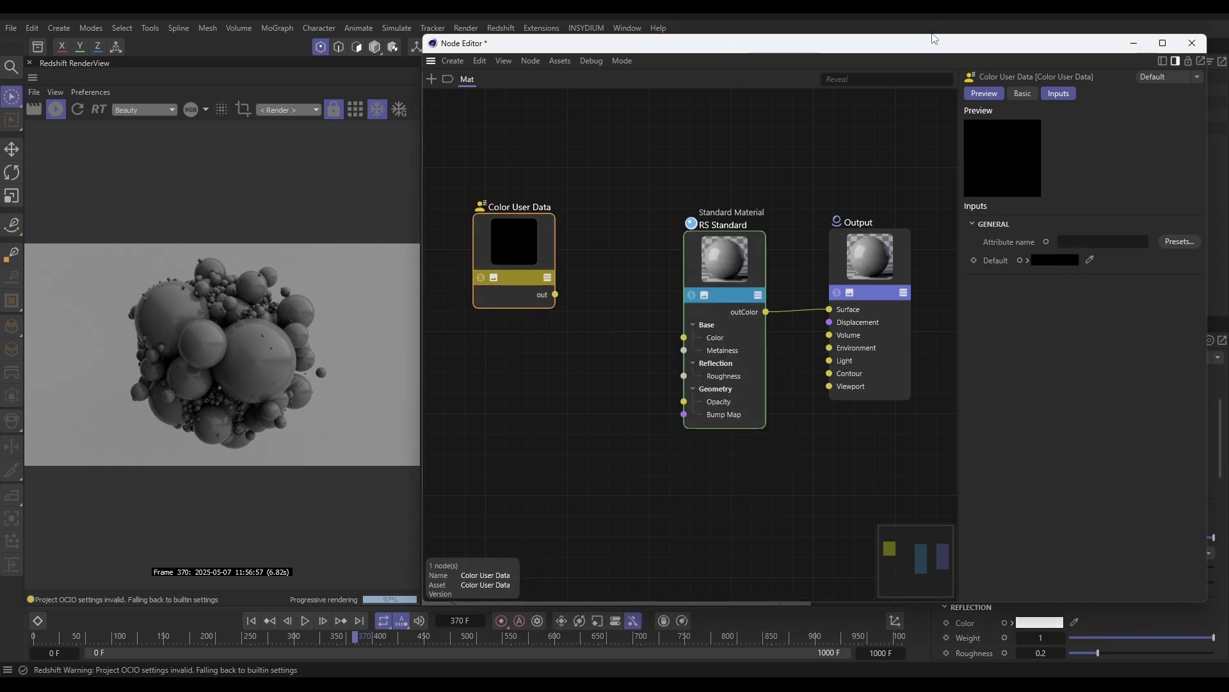
Step: Set the Color User Data attribute to RSPColor using the Particle Color preset
drag(928, 49, 874, 47)
click(1113, 238)
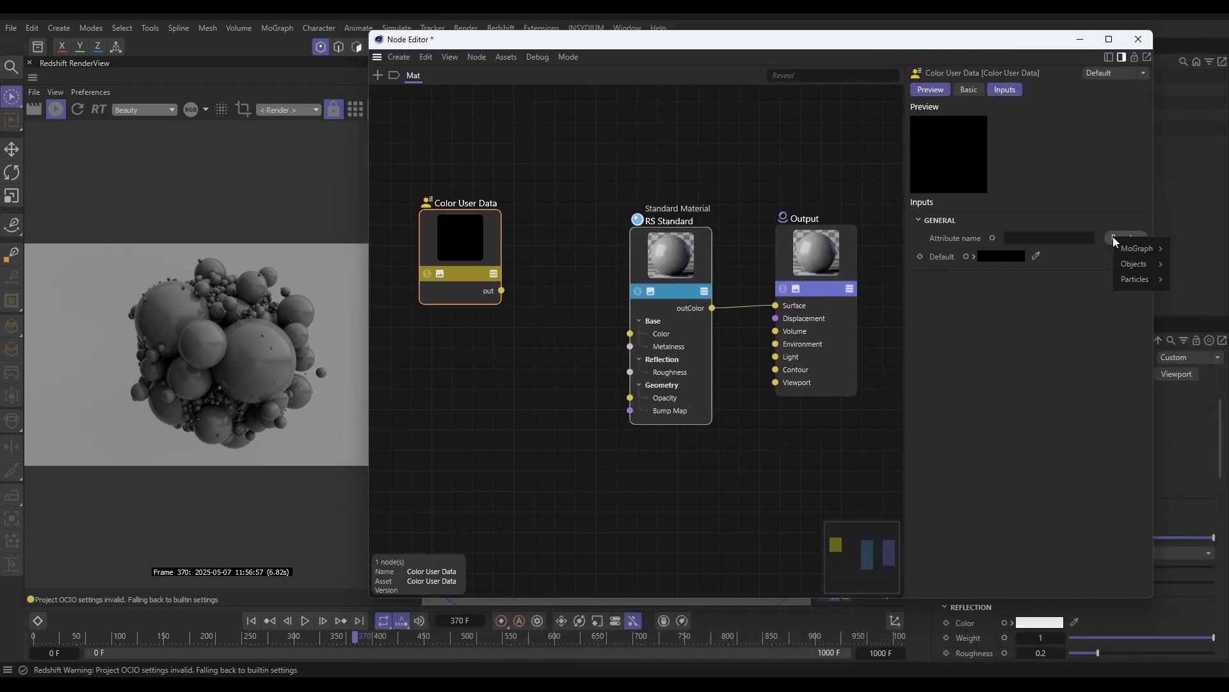
mouse_move(1136, 276)
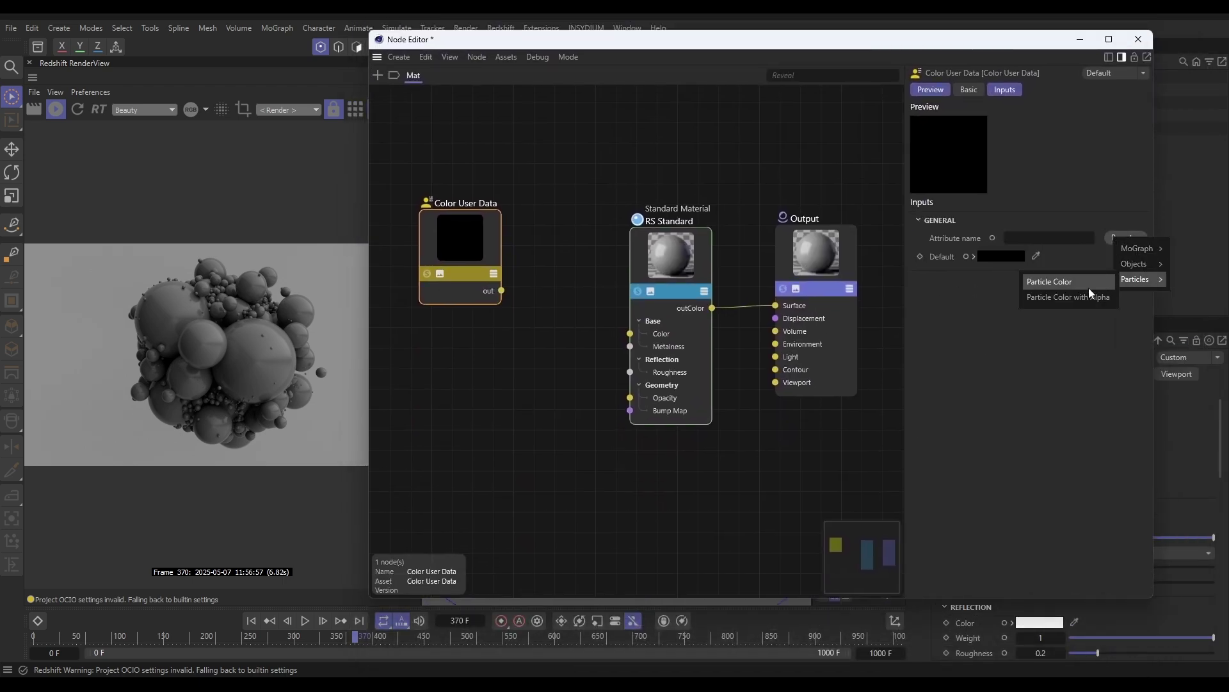
click(1088, 283)
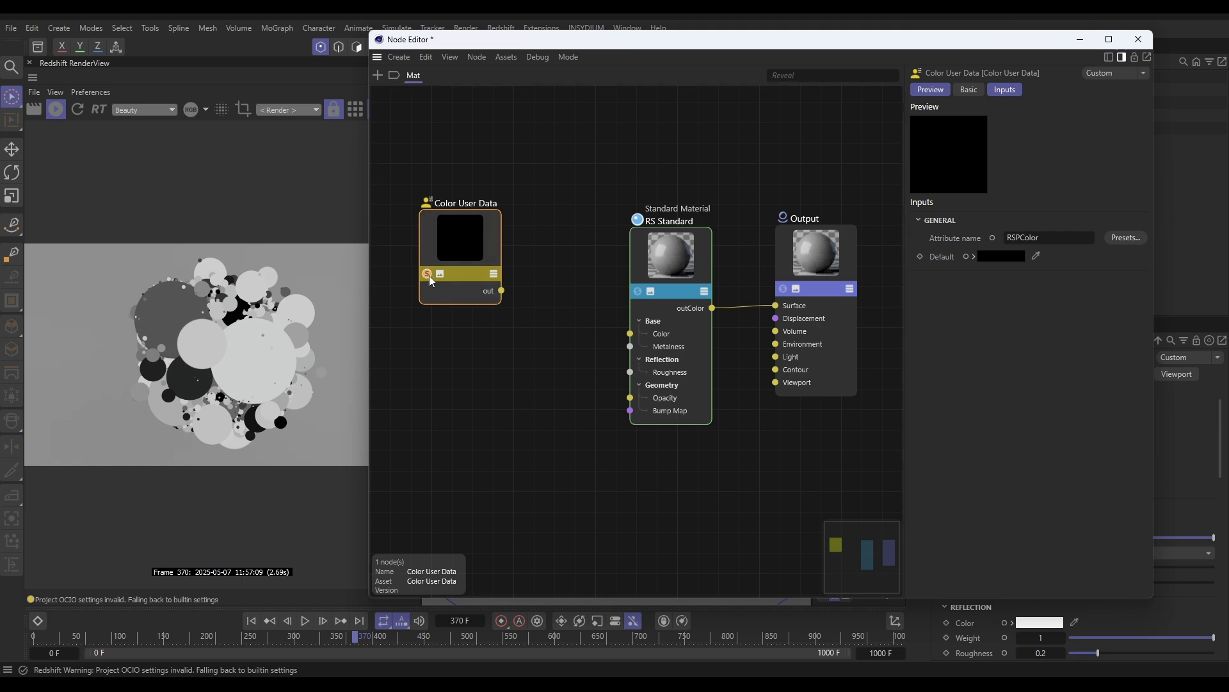
Step: Add a Ramp node and wire the Color User Data output into its Alt Input
double_click(554, 264)
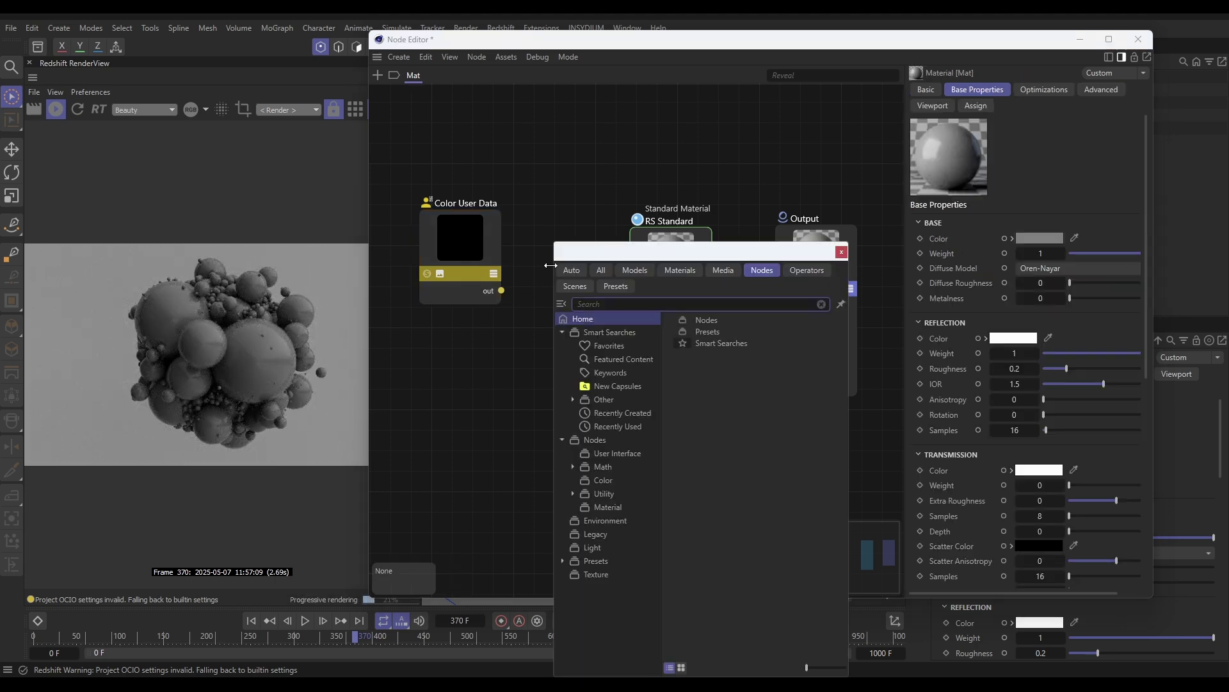
text(ramp)
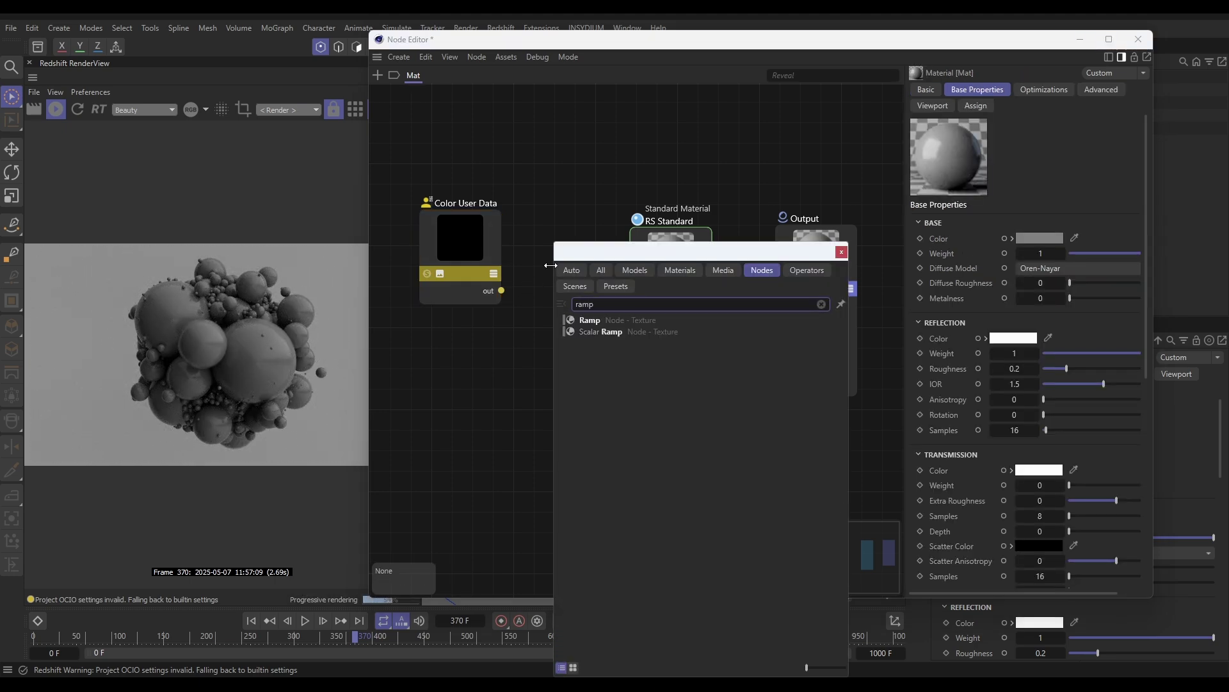
drag(573, 320, 565, 248)
click(840, 251)
drag(501, 292, 523, 302)
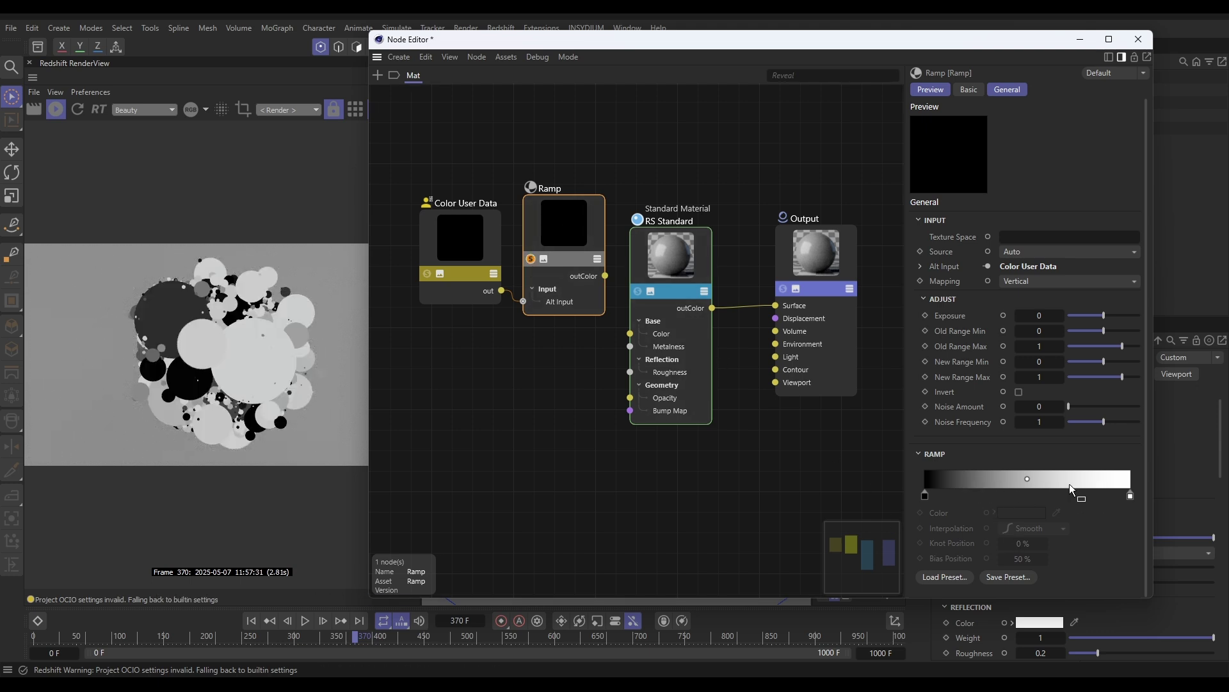
Step: Load the Particle gradient preset into the Ramp
click(946, 577)
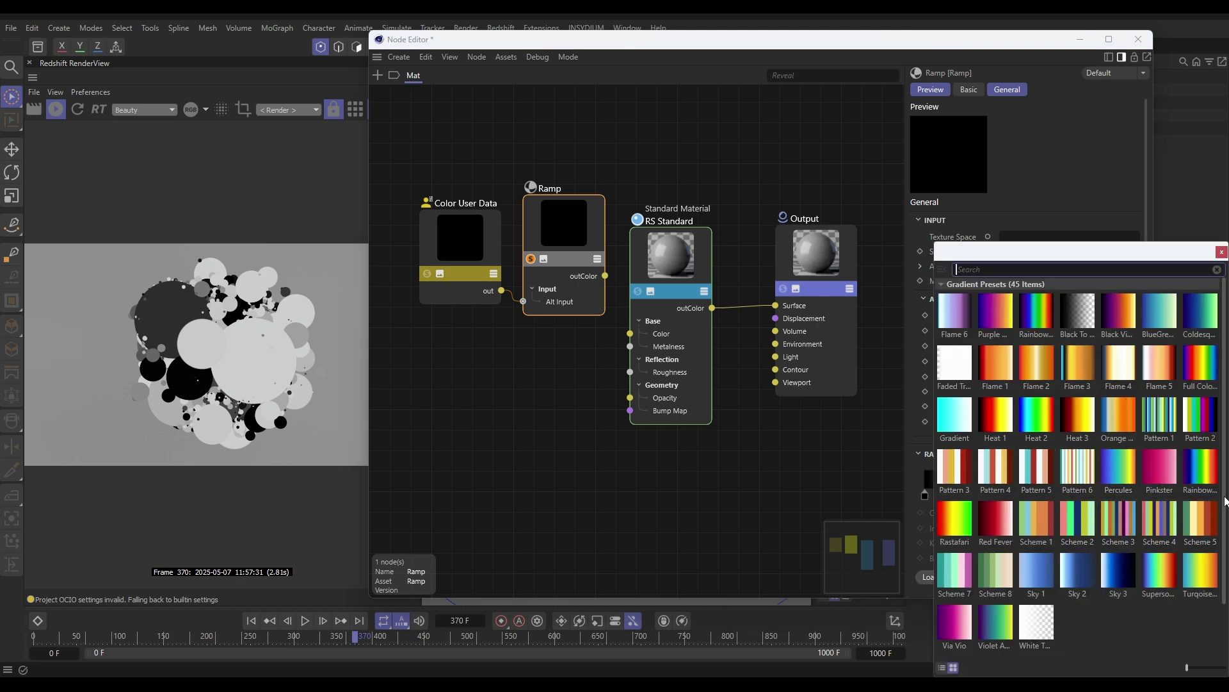
drag(1225, 502, 1225, 612)
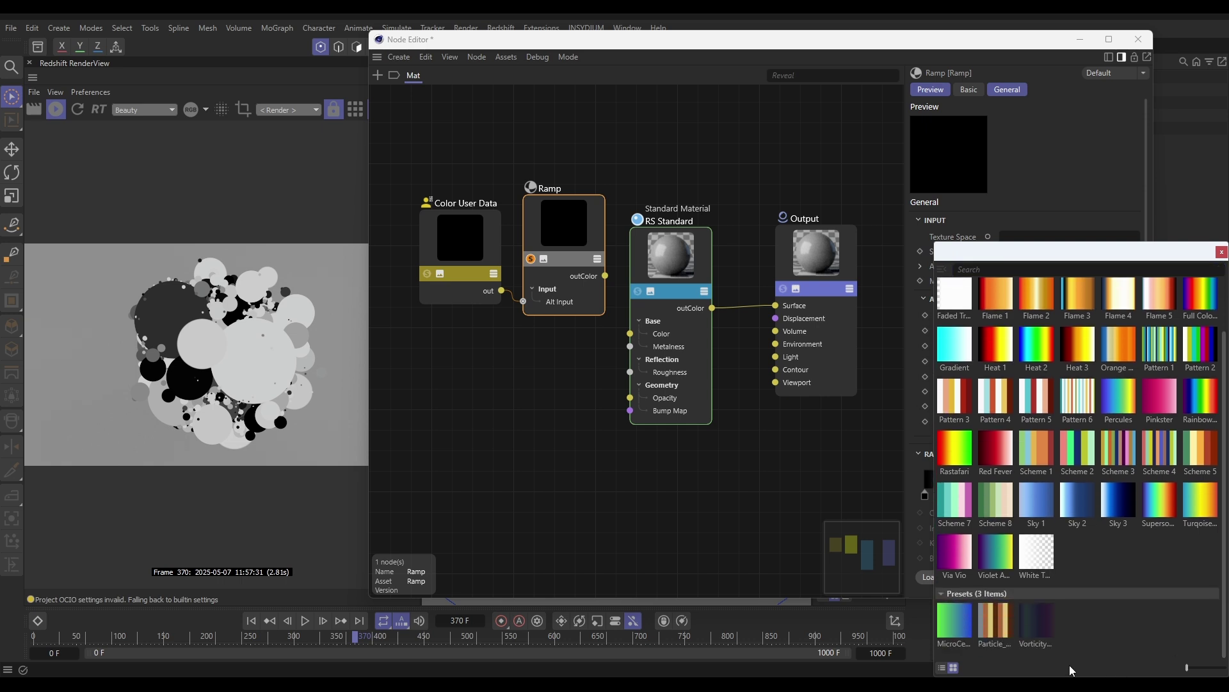
double_click(988, 622)
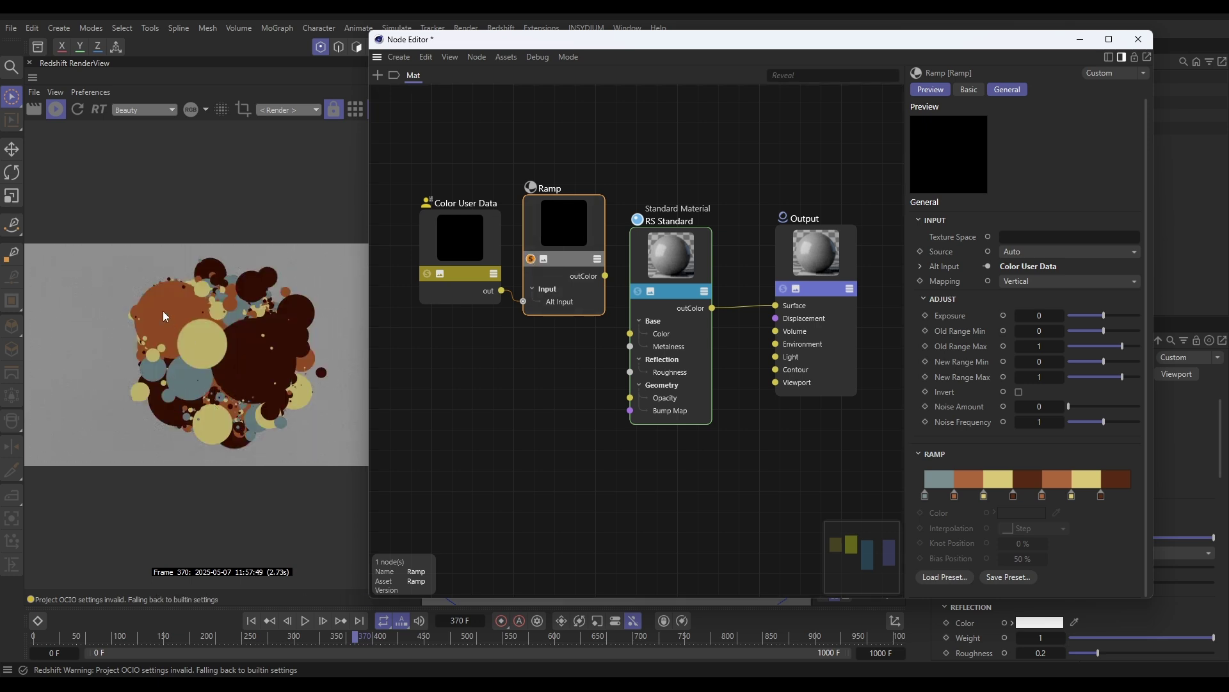
Step: Advance to frame 418, unsolo the Ramp, and wire its outColor into Base Color
click(305, 621)
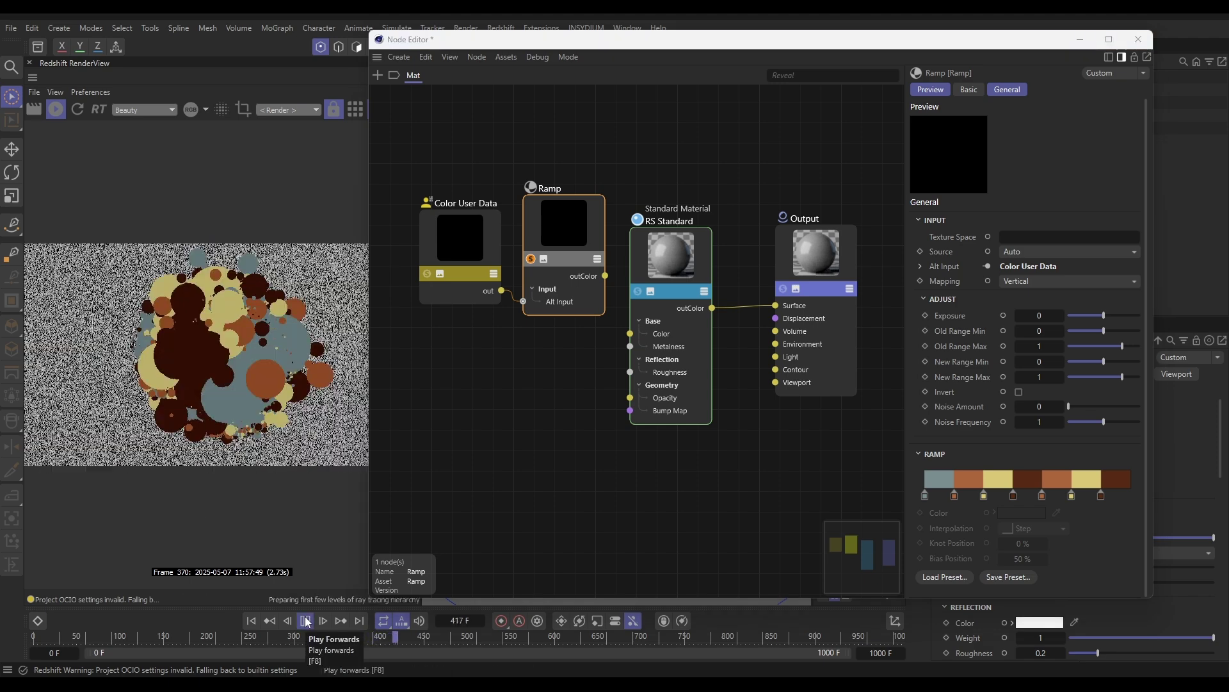
click(305, 620)
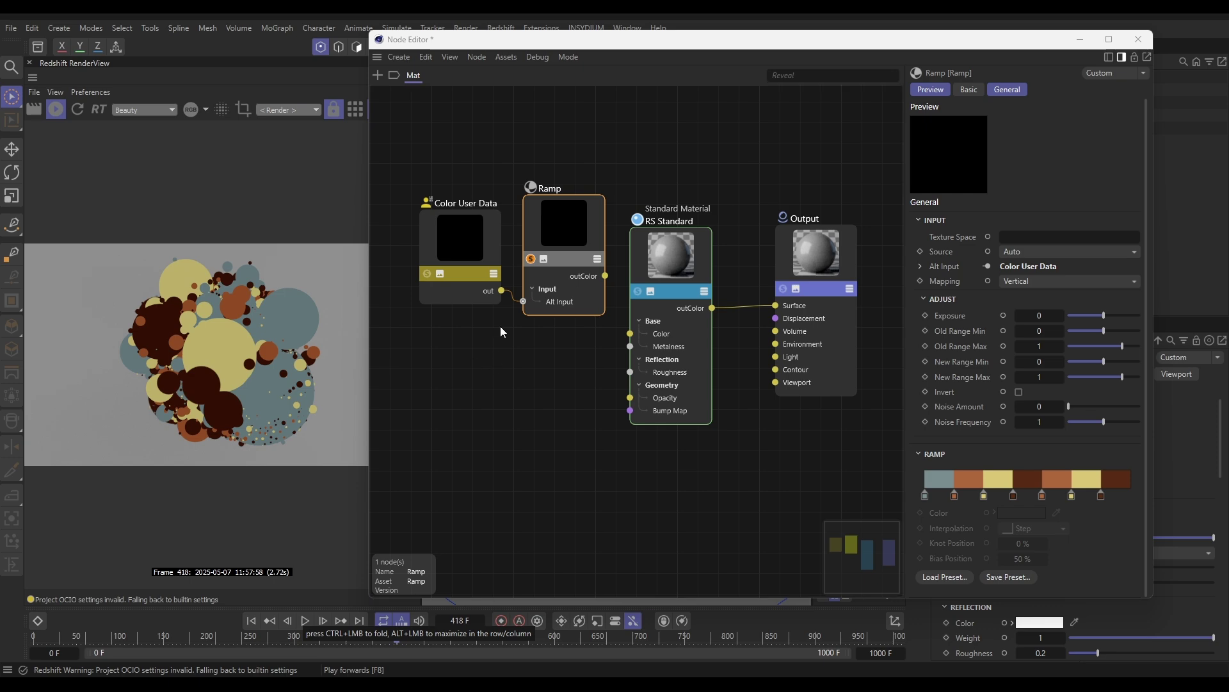
click(530, 260)
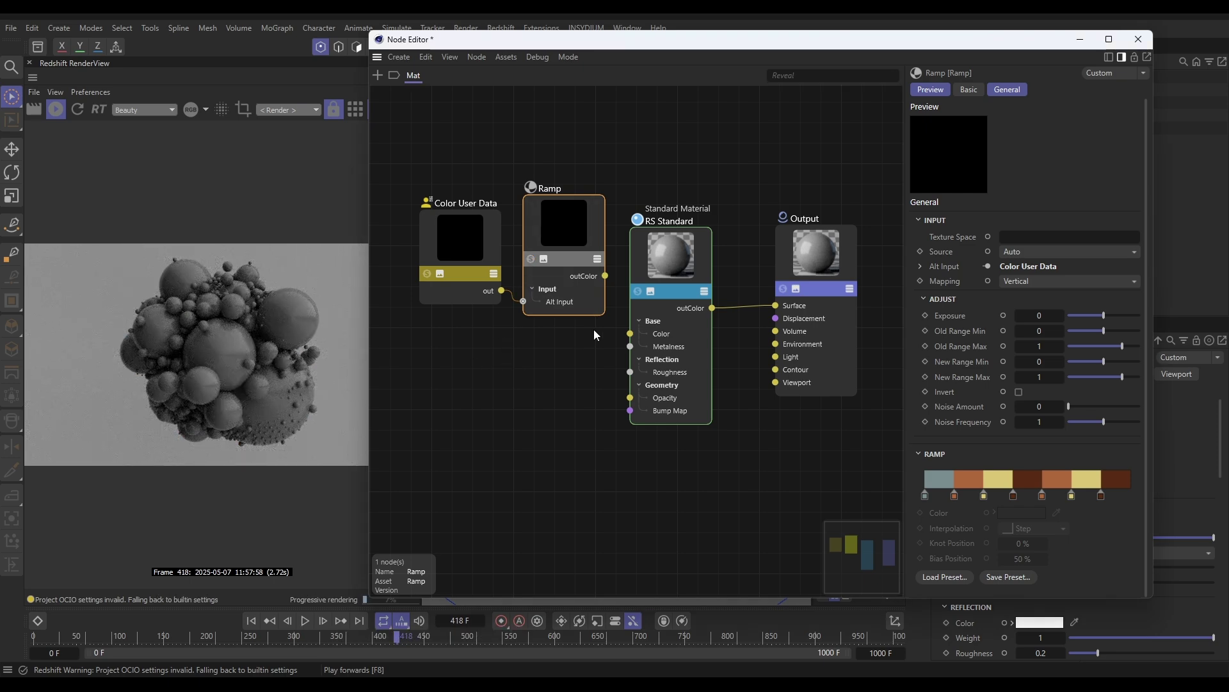
drag(606, 275, 631, 334)
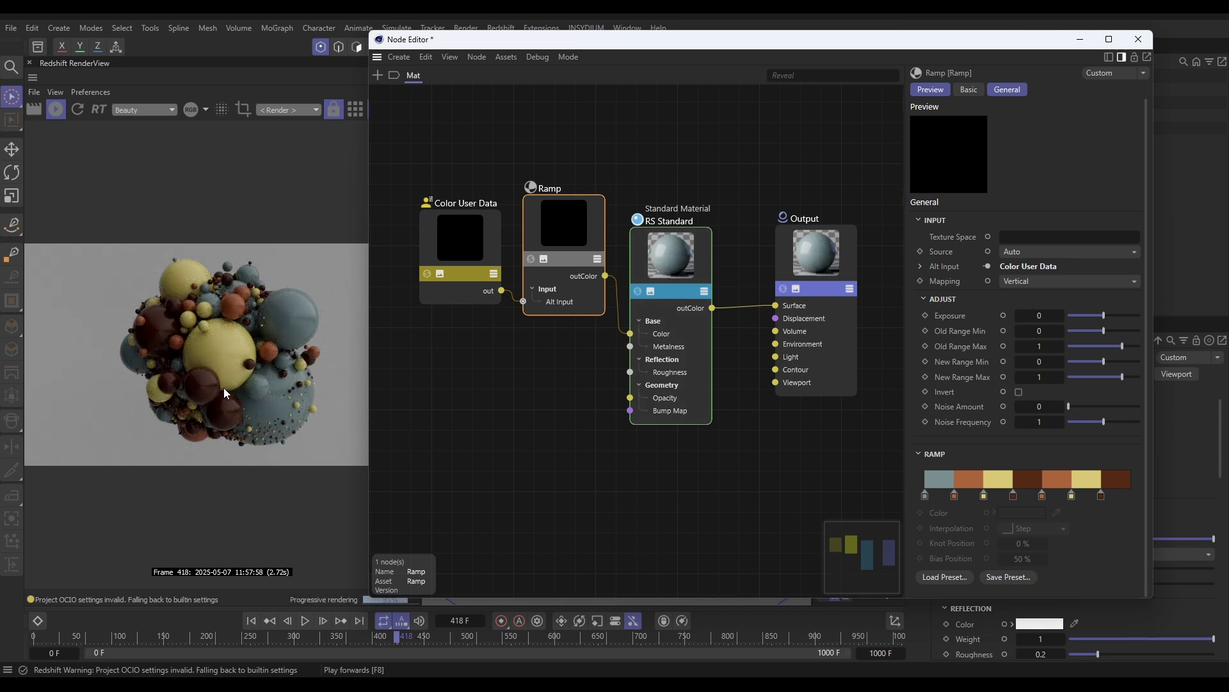
Step: Set the RS Standard material's reflection roughness to 0.01 and close the Node Editor
click(676, 253)
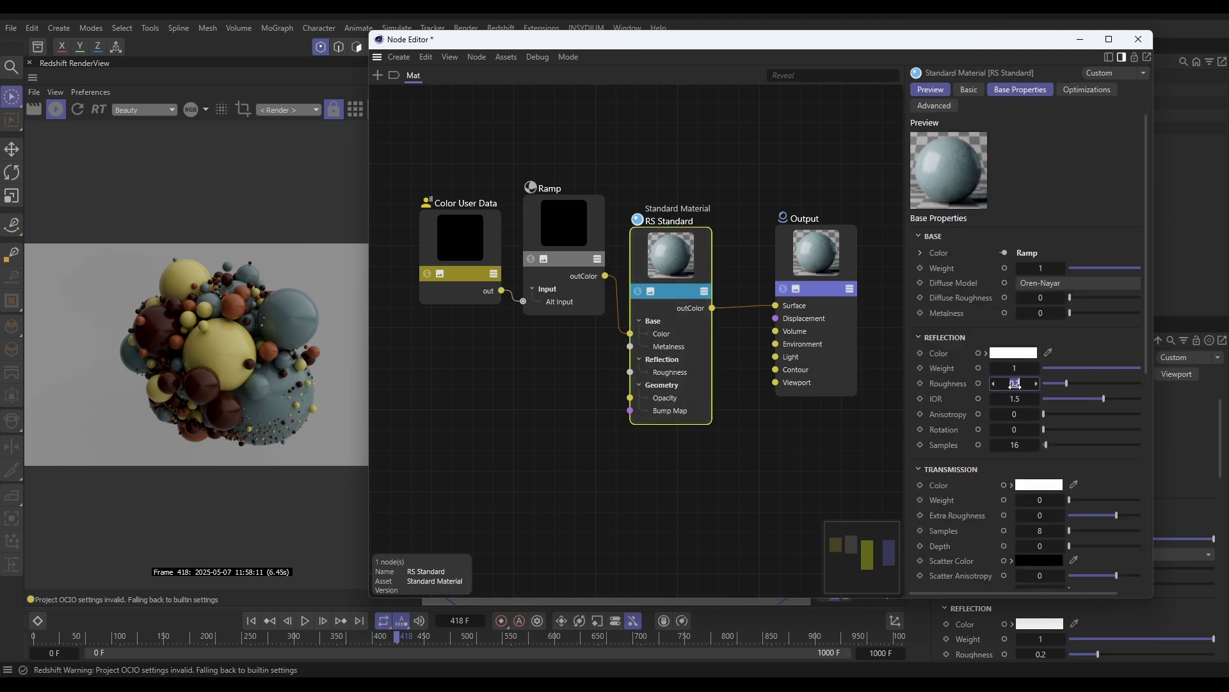
text(0.01)
key(Return)
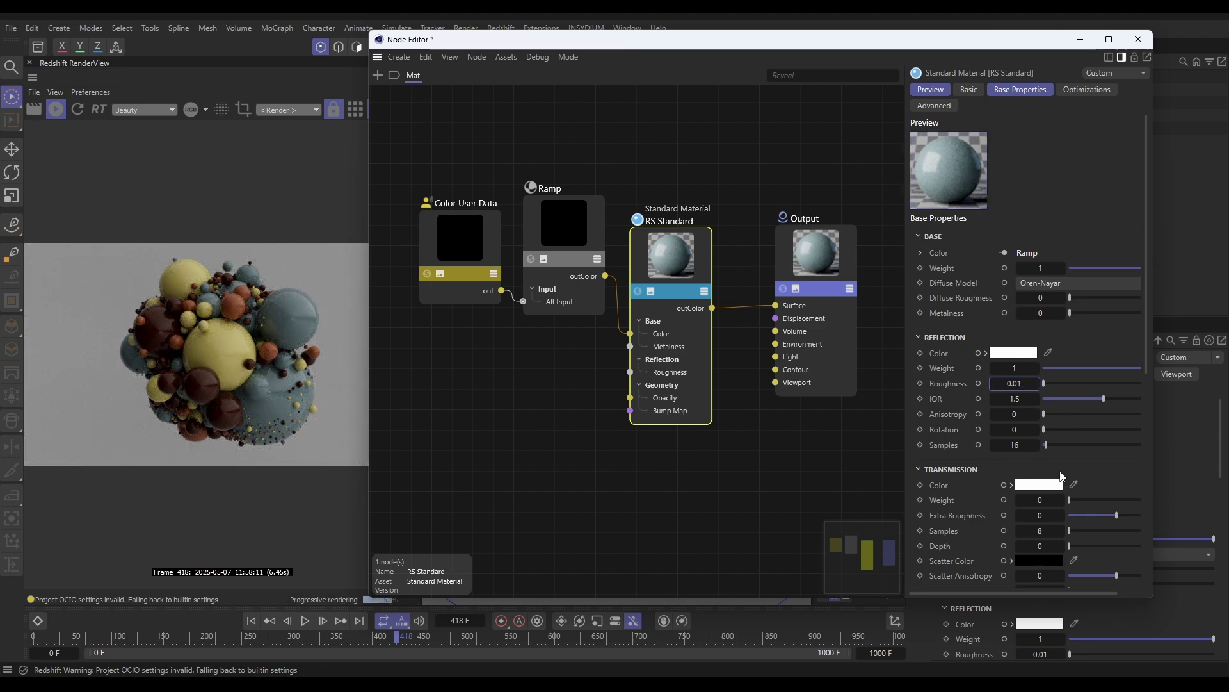
click(1139, 39)
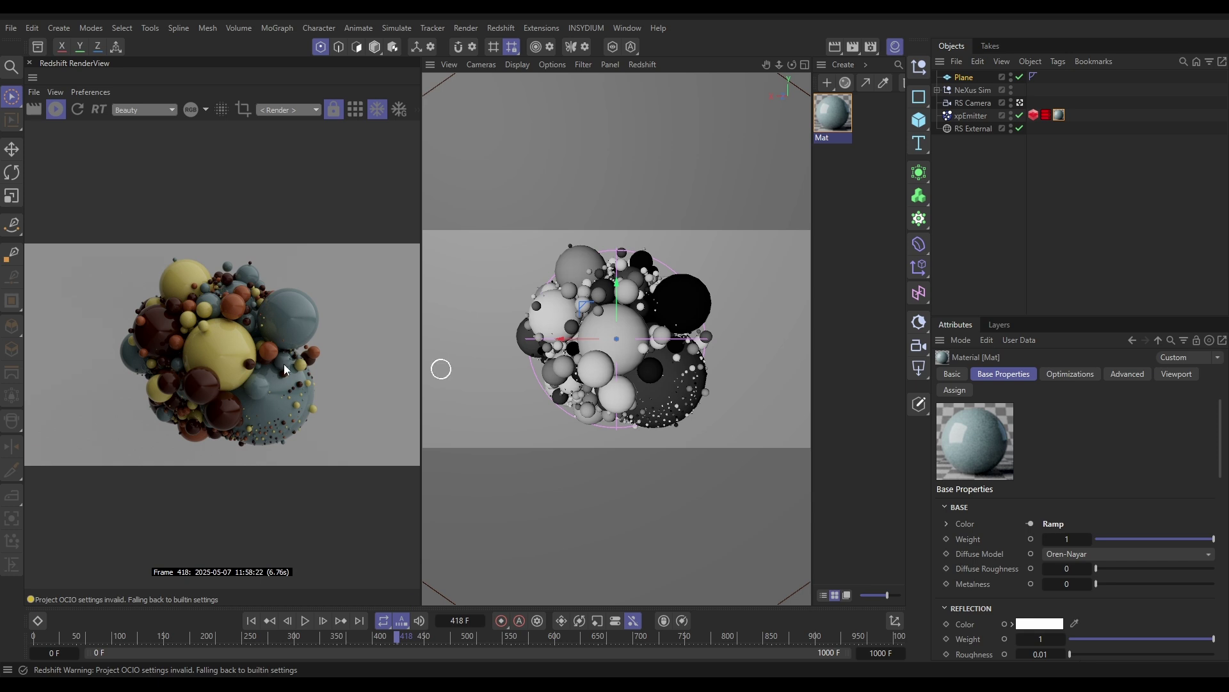
Step: Set the RS External dome light intensity to 2 and play on to frame 432
click(971, 131)
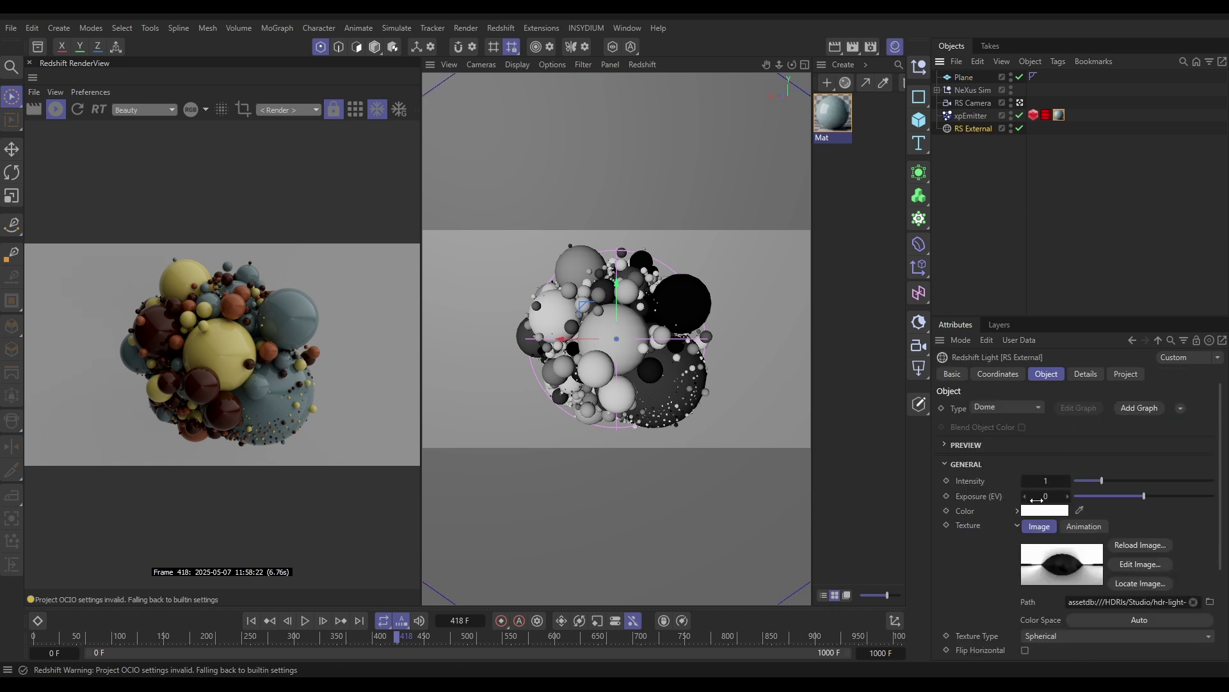
click(1045, 480)
text(2)
key(Return)
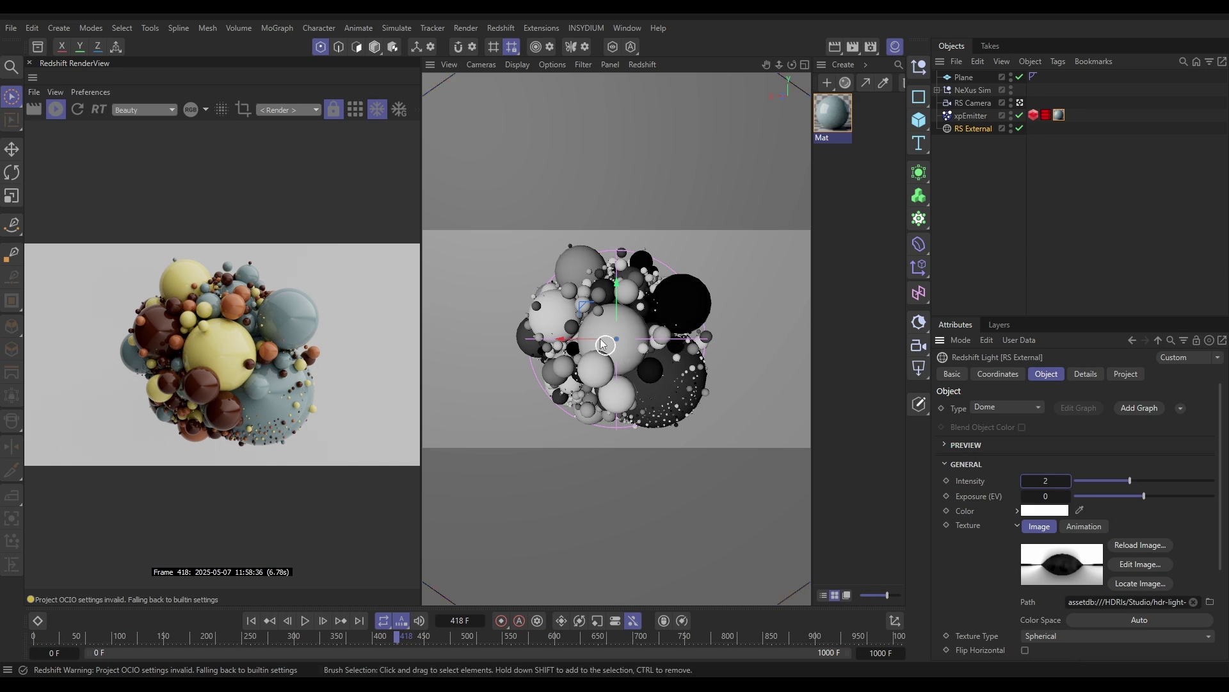
click(305, 620)
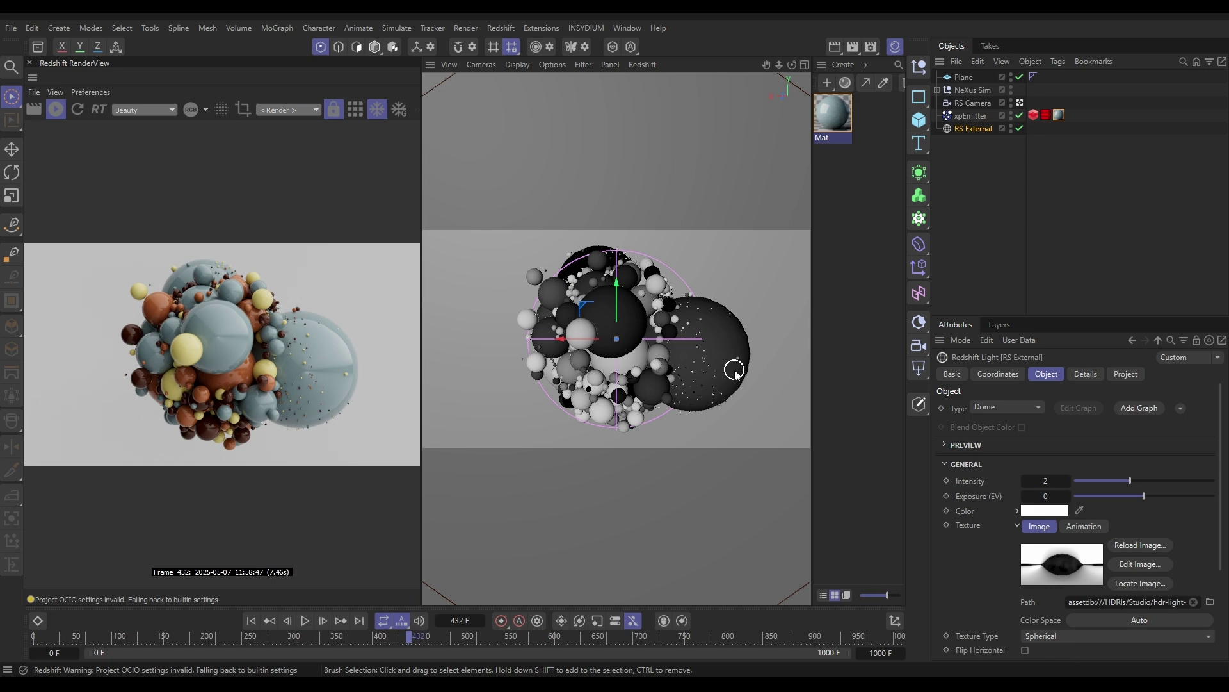
Step: Reopen Mat's node graph and add a Scalar User Data node
double_click(832, 115)
drag(536, 309, 501, 278)
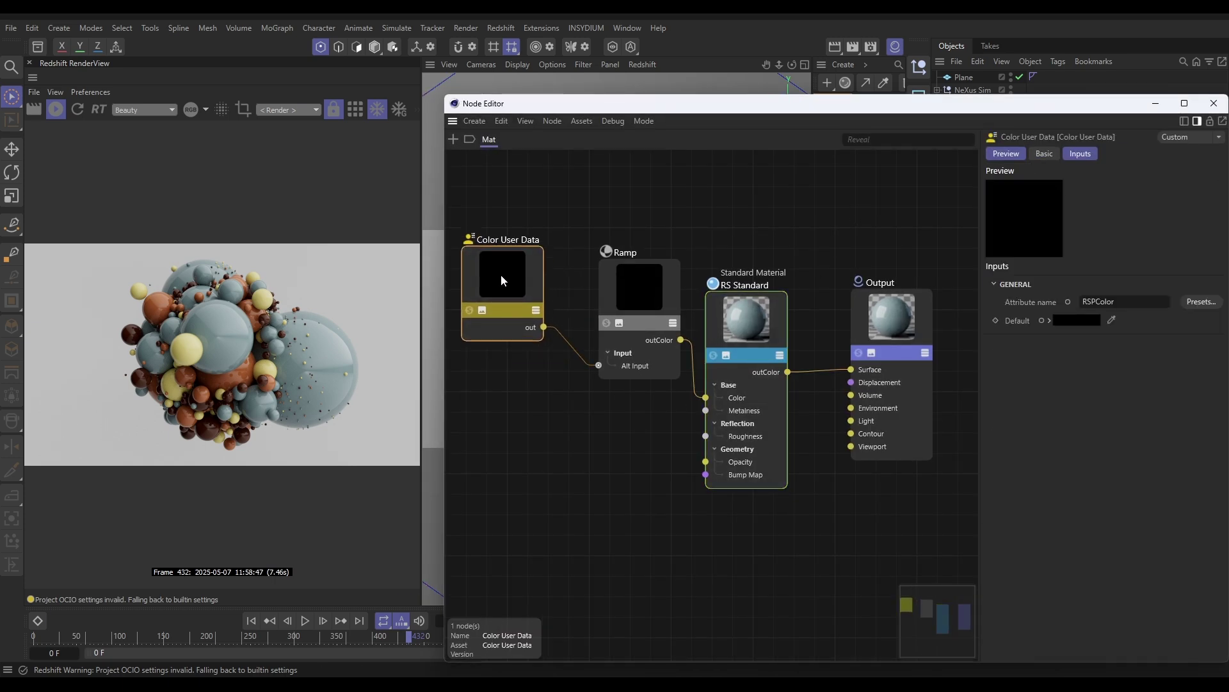
click(514, 413)
double_click(506, 415)
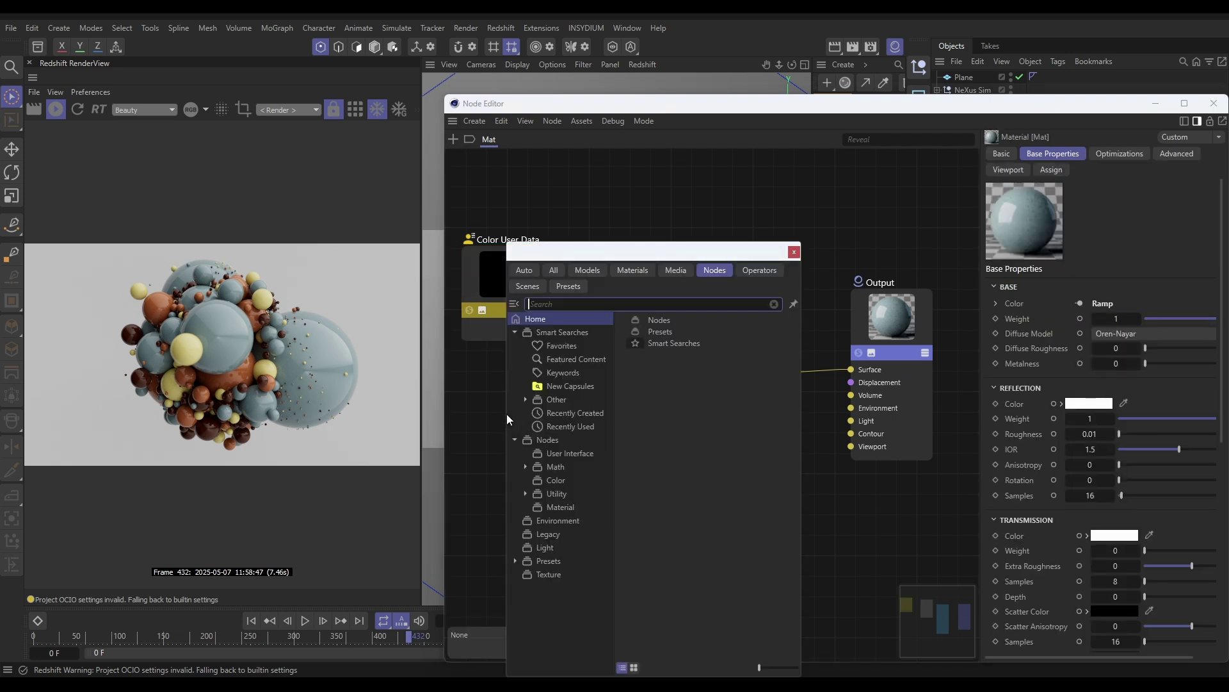
text(user)
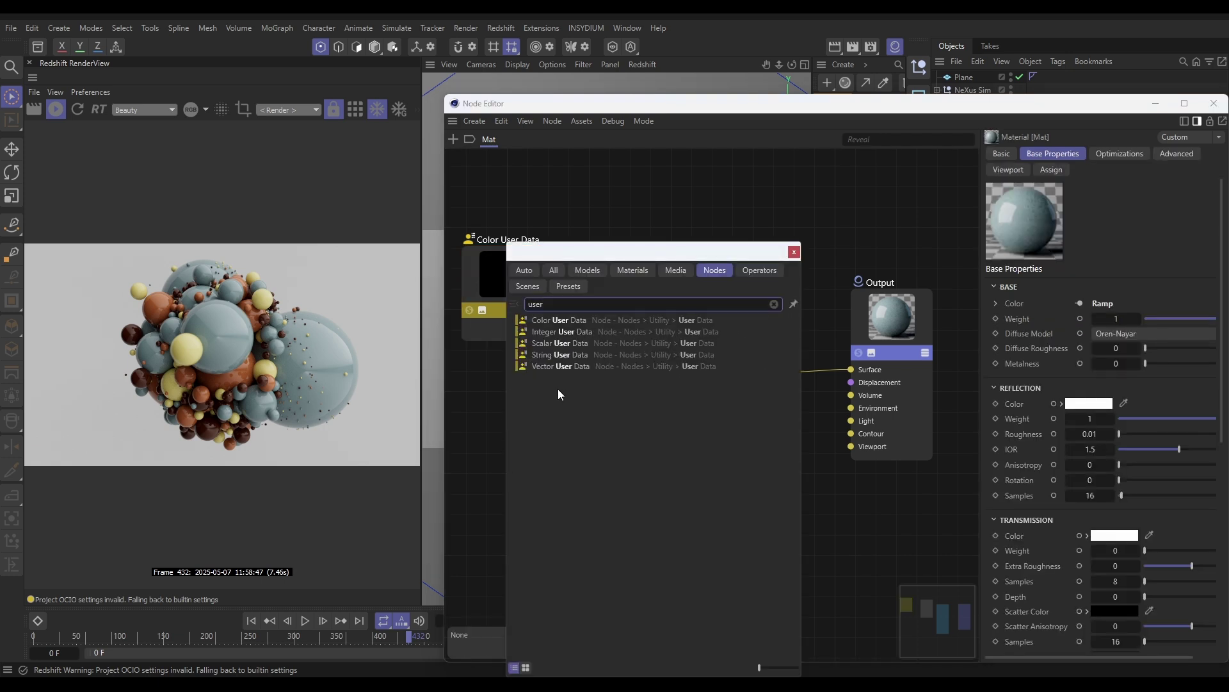
click(544, 344)
drag(544, 343, 471, 403)
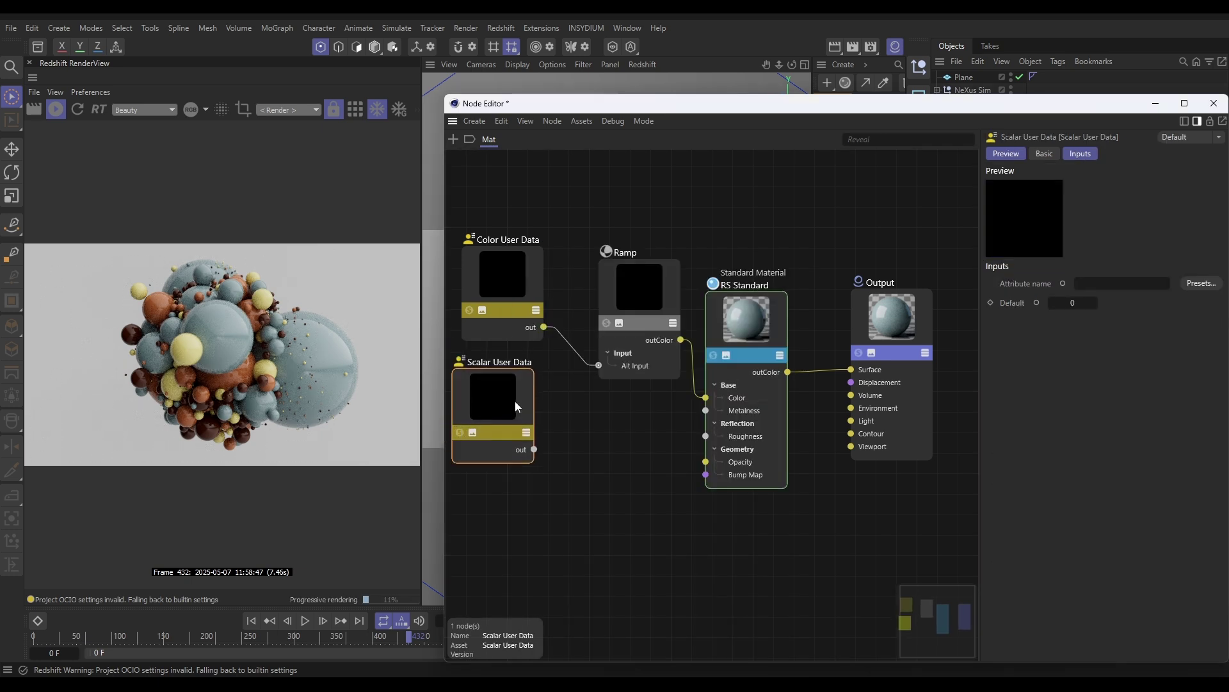
Step: Solo the Scalar User Data node and set its attribute to RSPSize via Size (TP/XP)
click(477, 439)
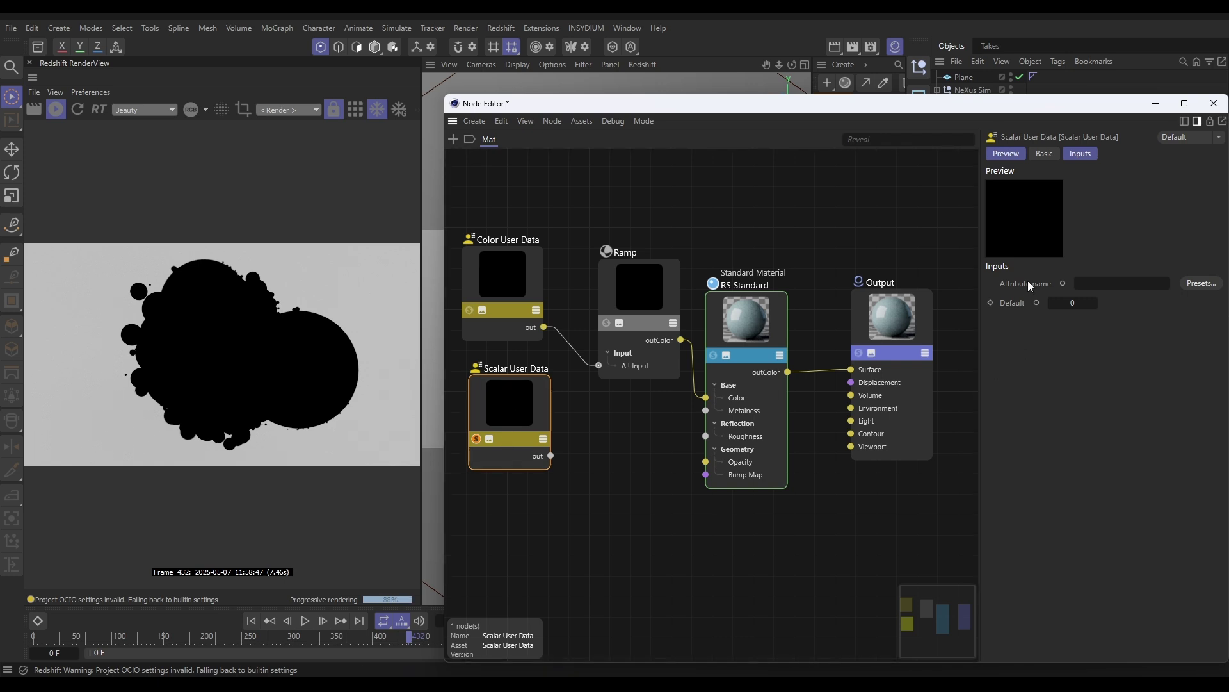
click(1202, 284)
mouse_move(1187, 316)
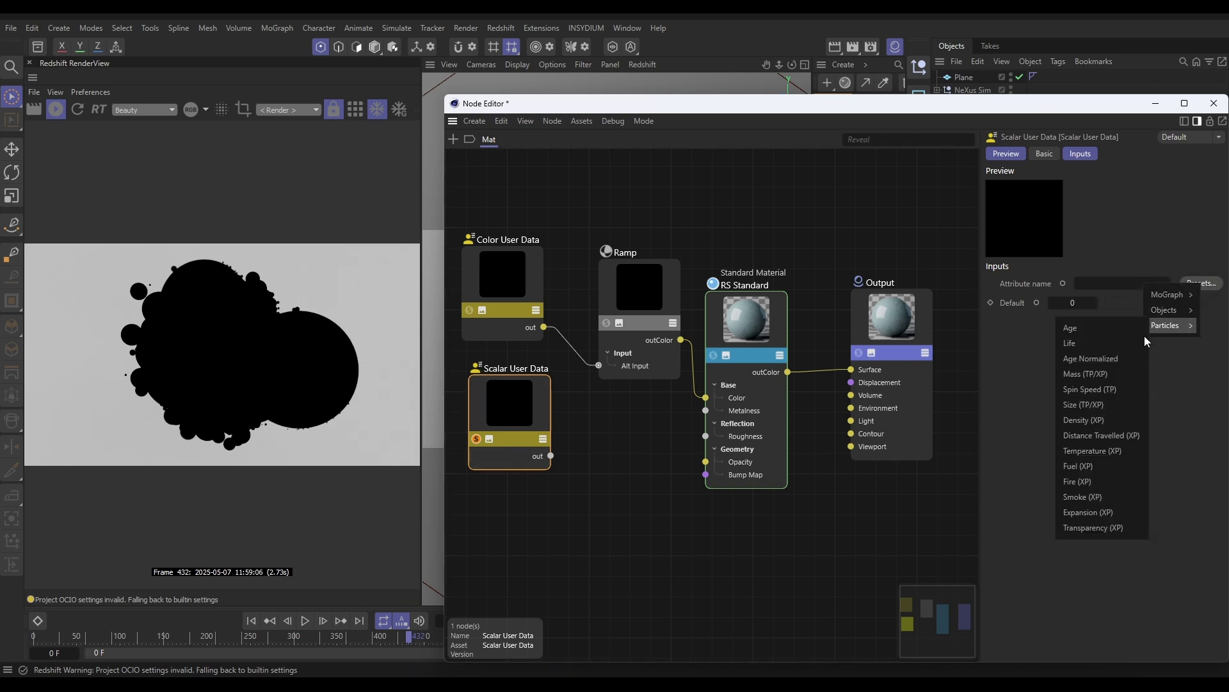
click(1098, 406)
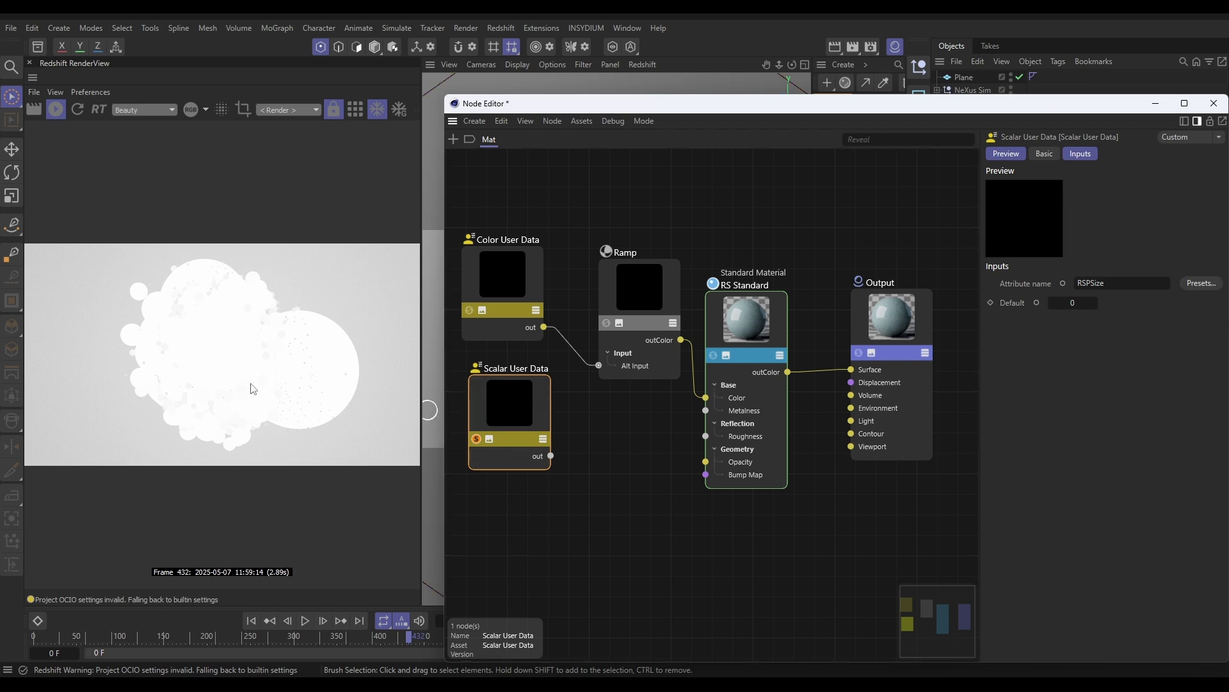
Step: Add a Float Change Range node to Mat and wire Scalar User Data into its Input
double_click(625, 435)
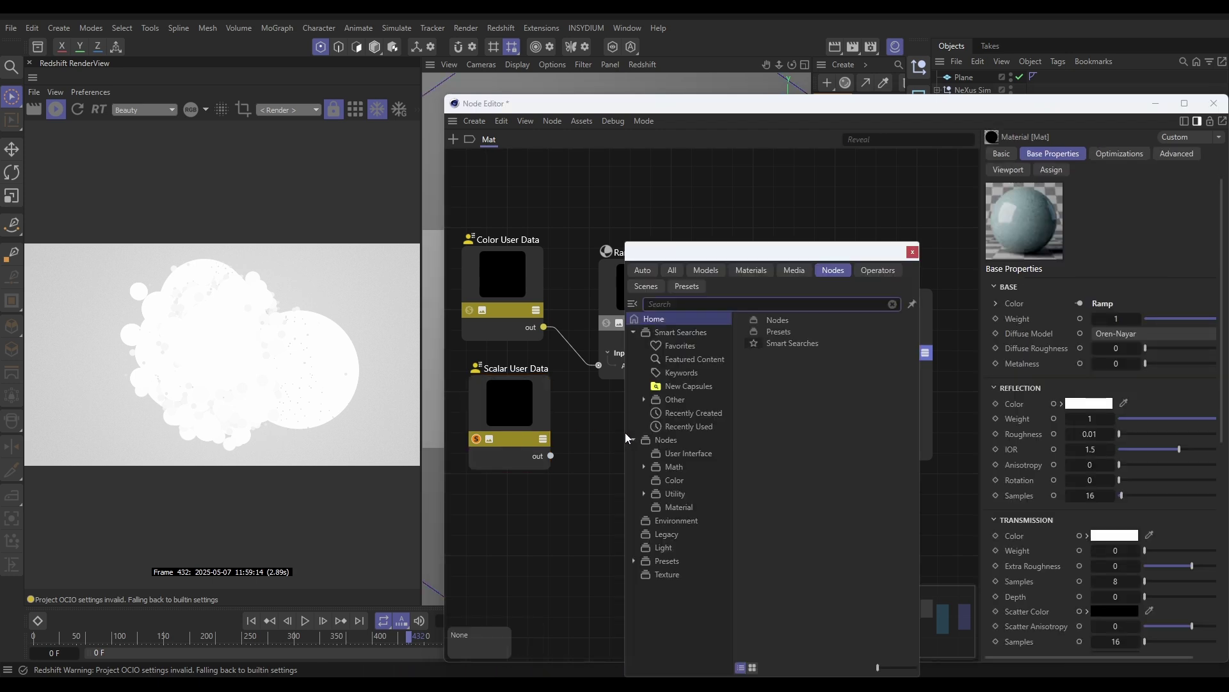
text(change)
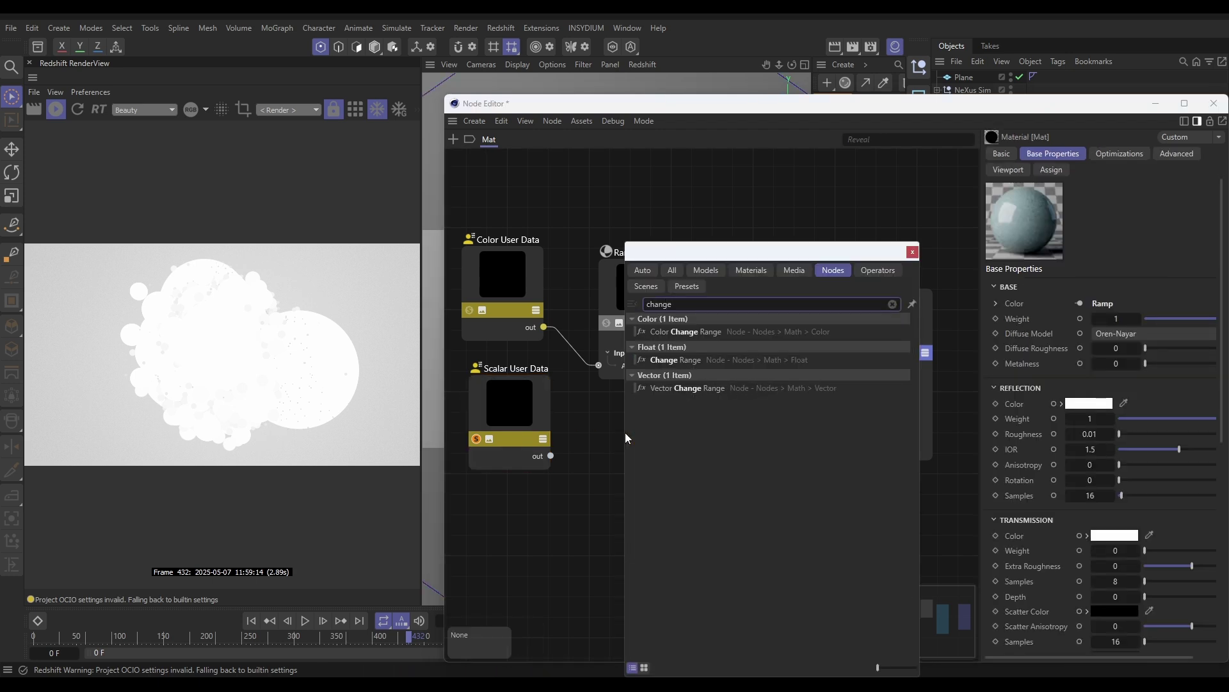
double_click(677, 359)
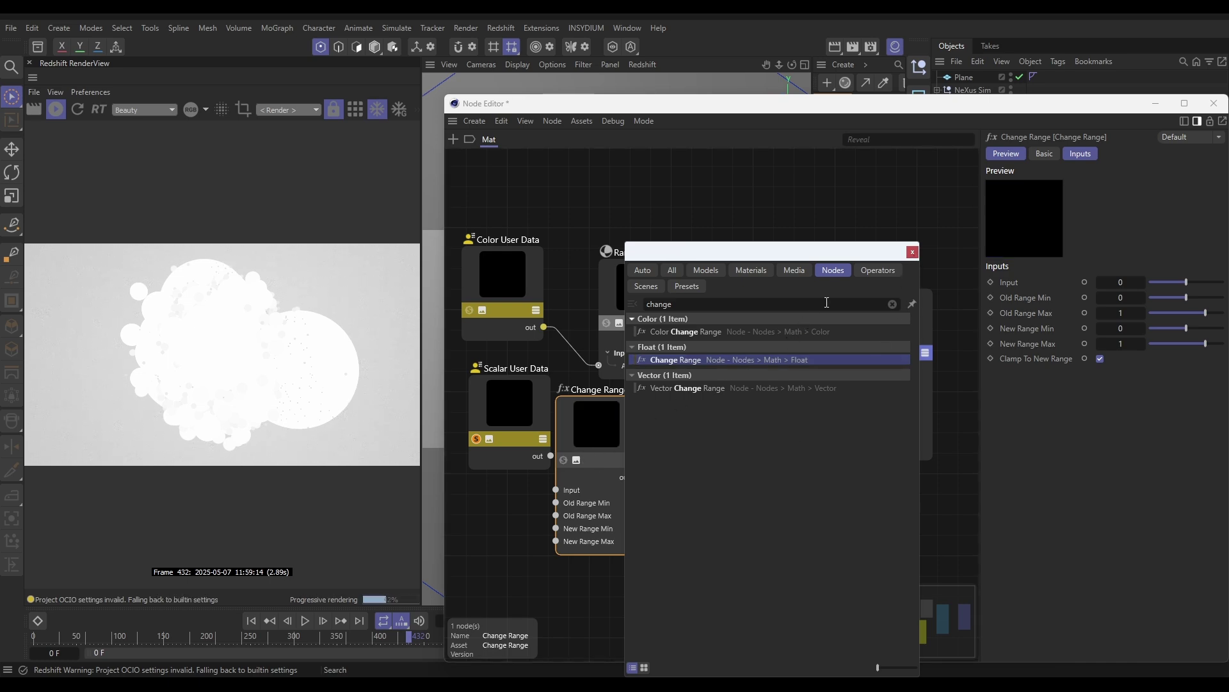
click(913, 252)
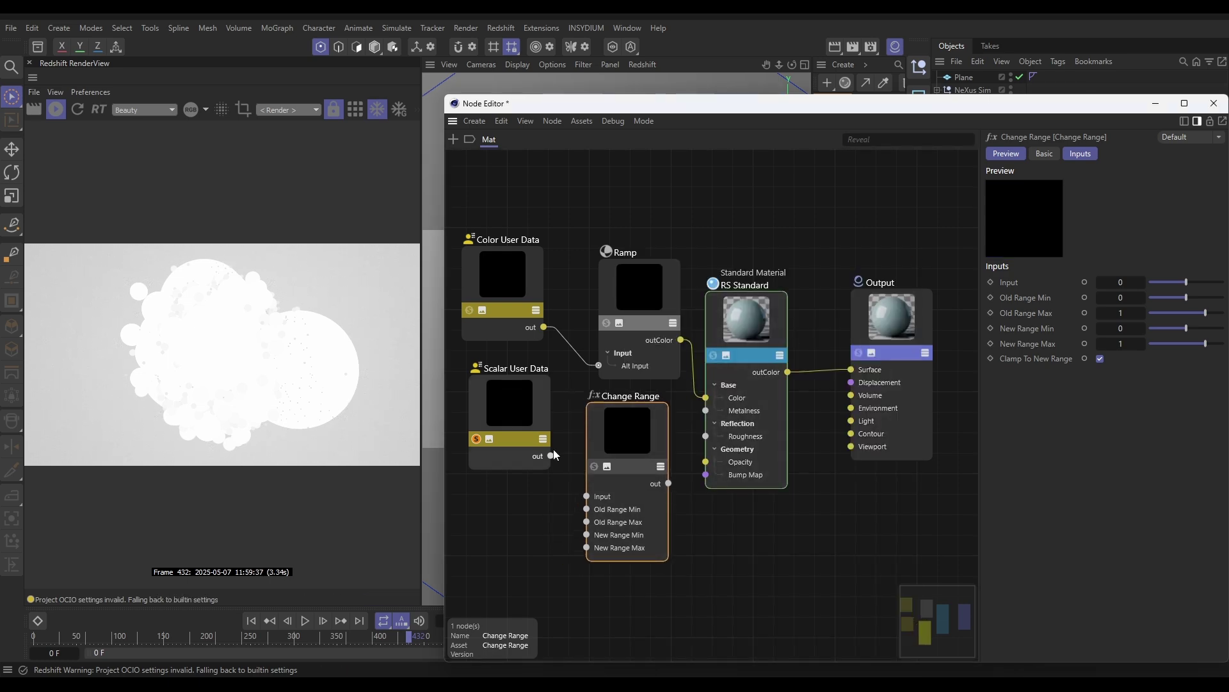
drag(551, 456, 586, 497)
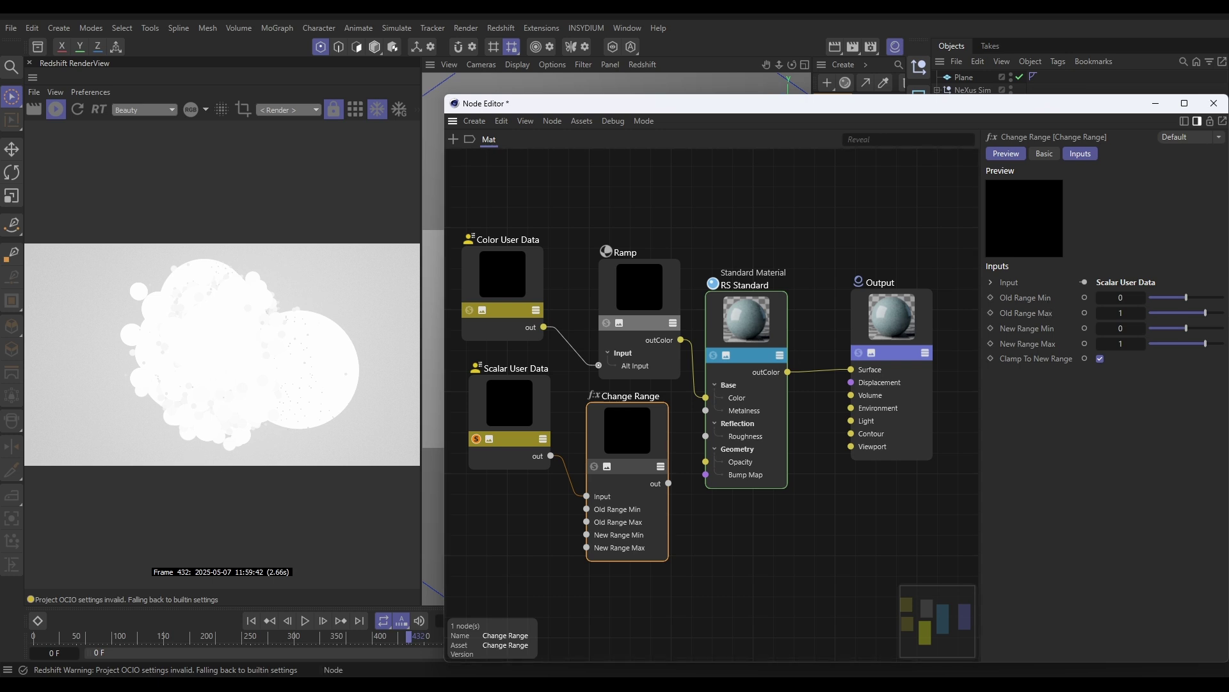
click(1214, 103)
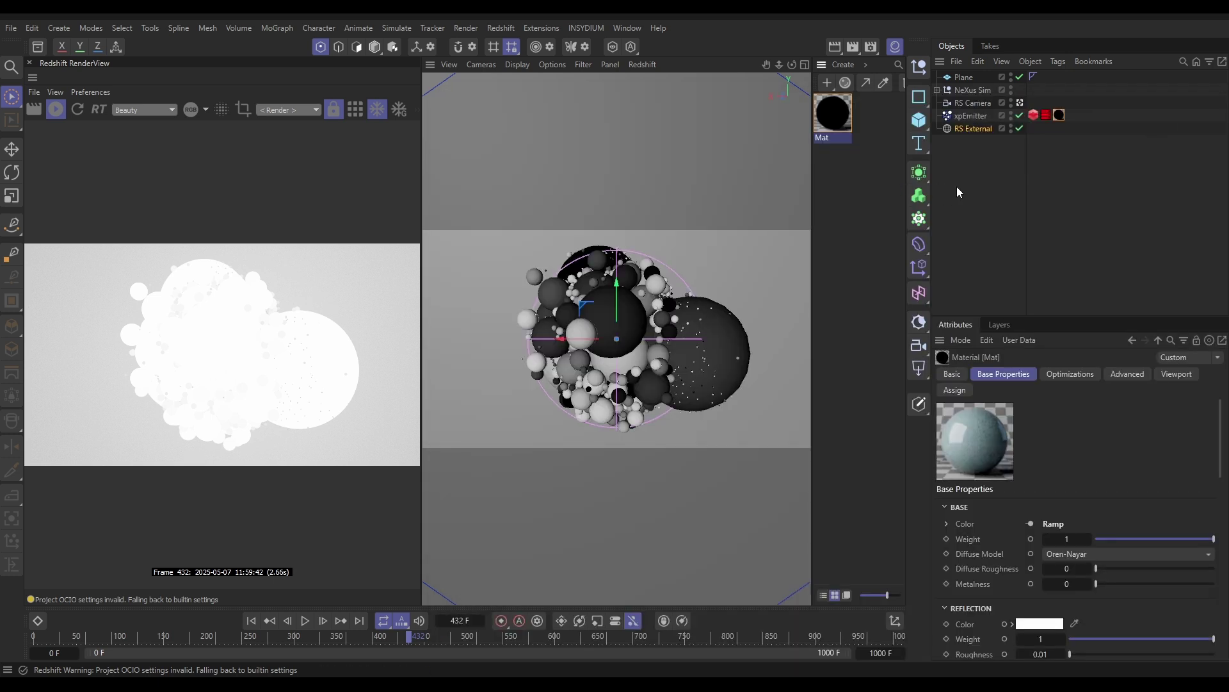
click(963, 117)
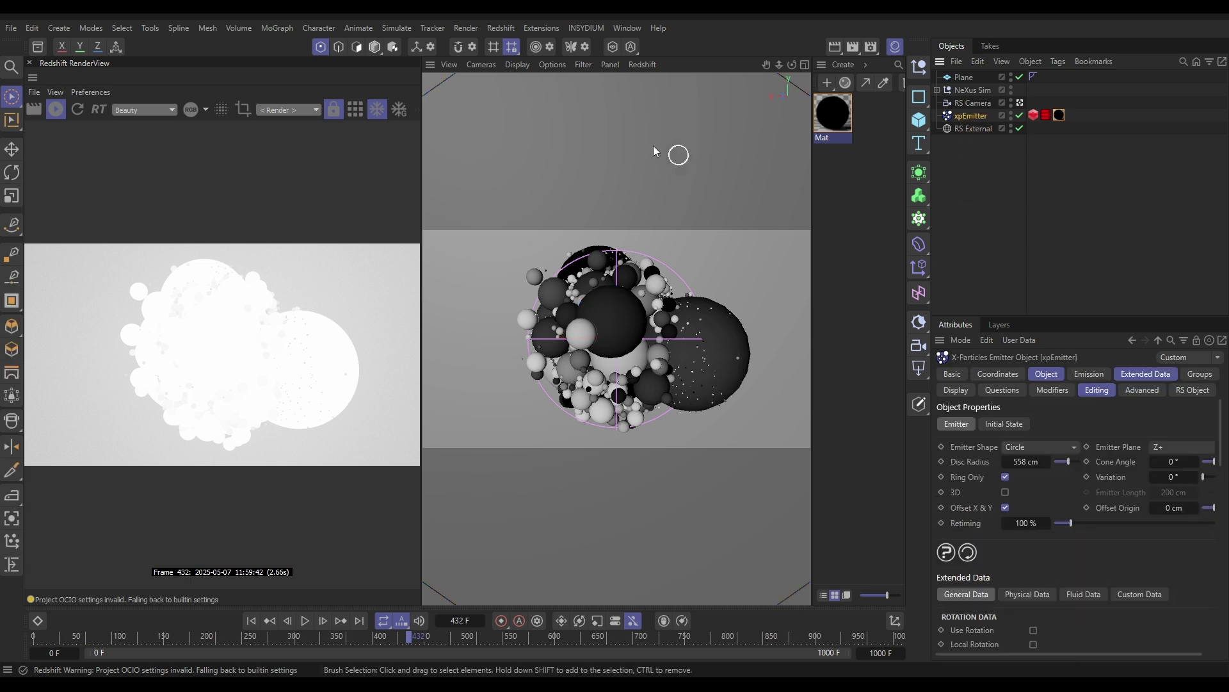
click(570, 26)
mouse_move(607, 90)
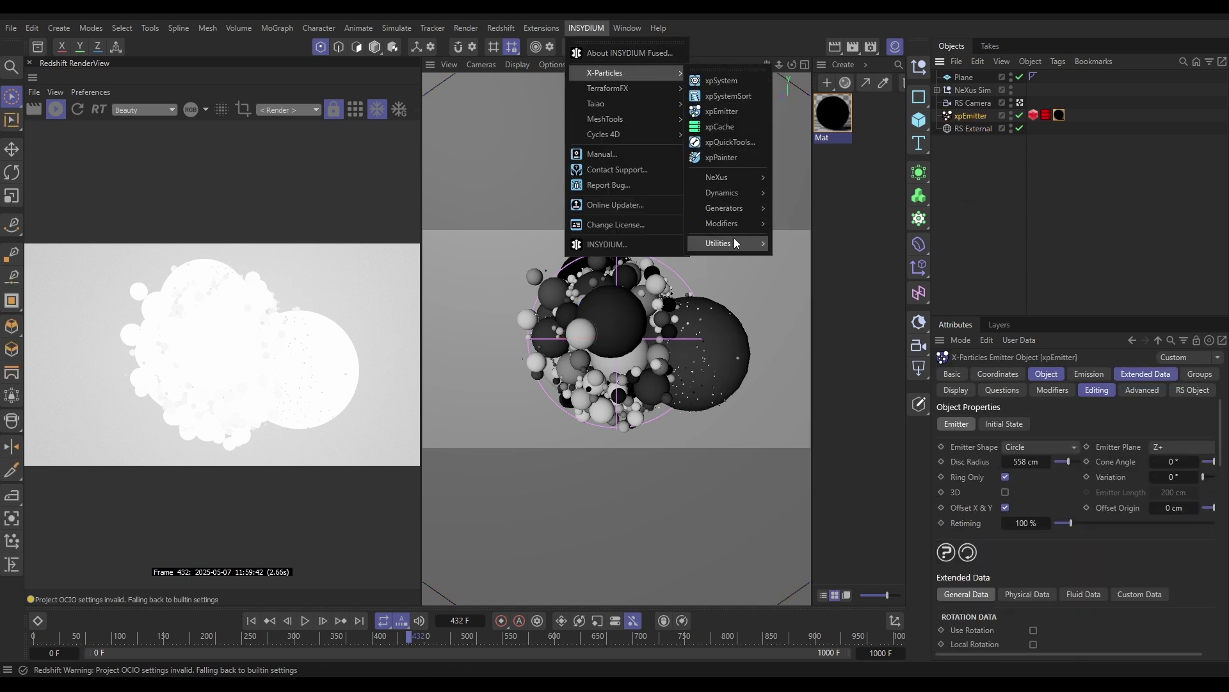
mouse_move(729, 242)
click(819, 421)
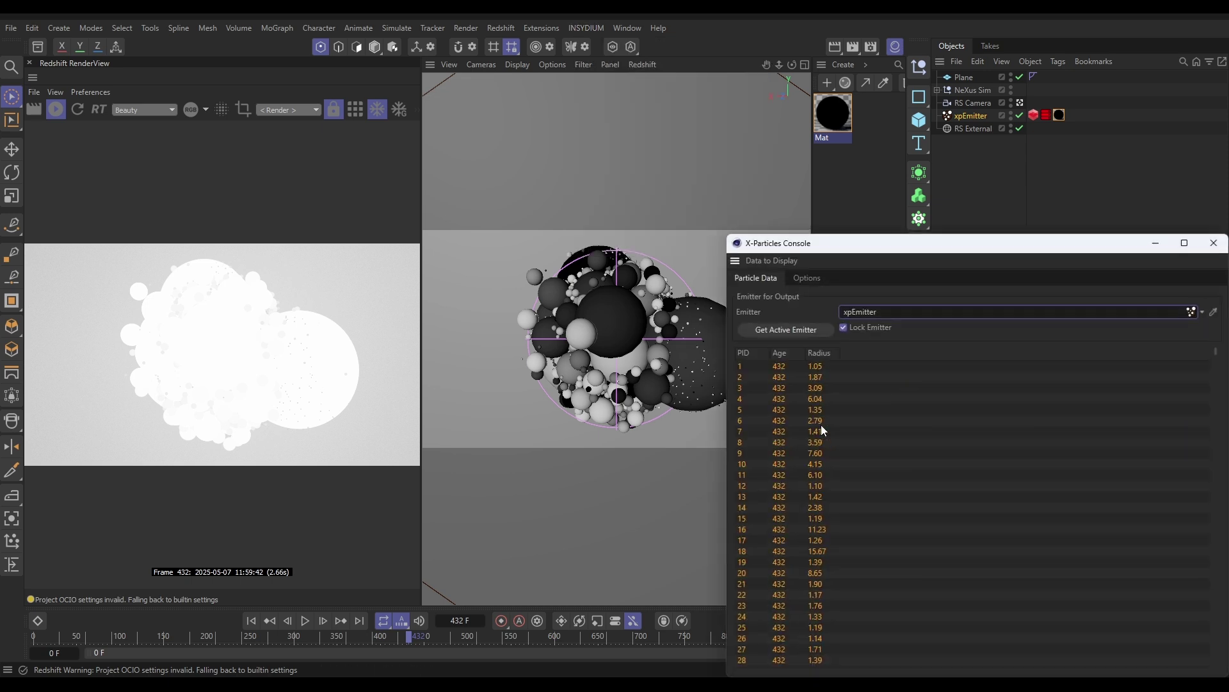
drag(888, 235, 654, 118)
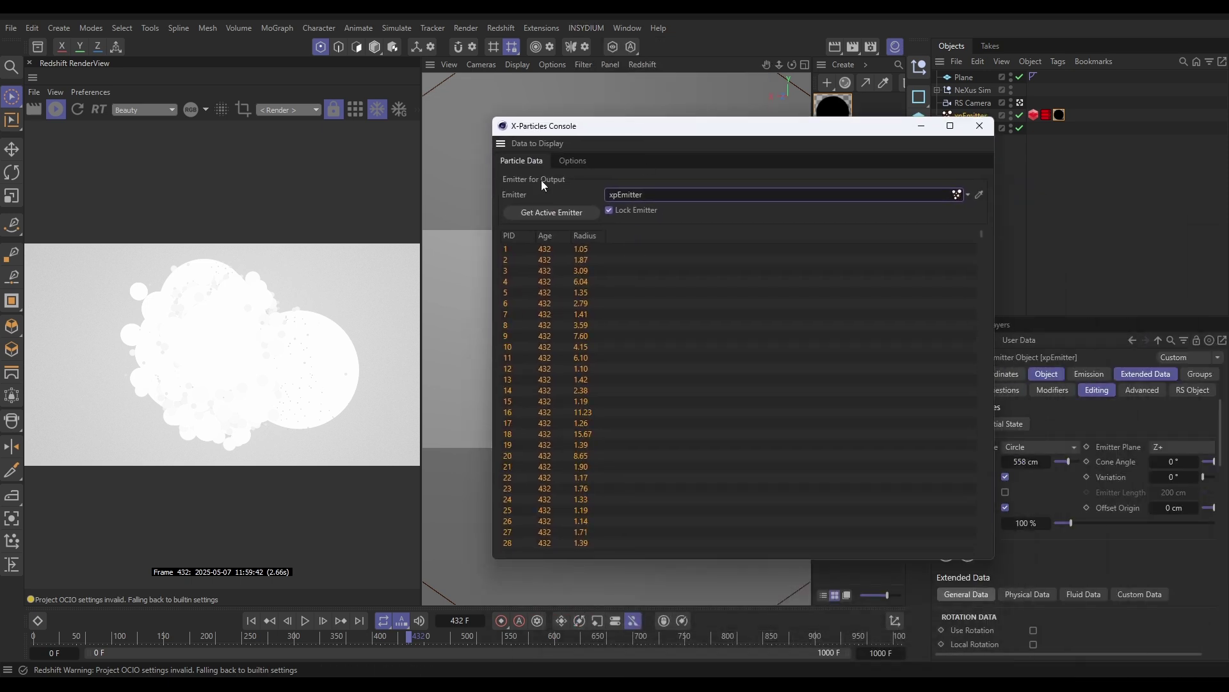
click(533, 145)
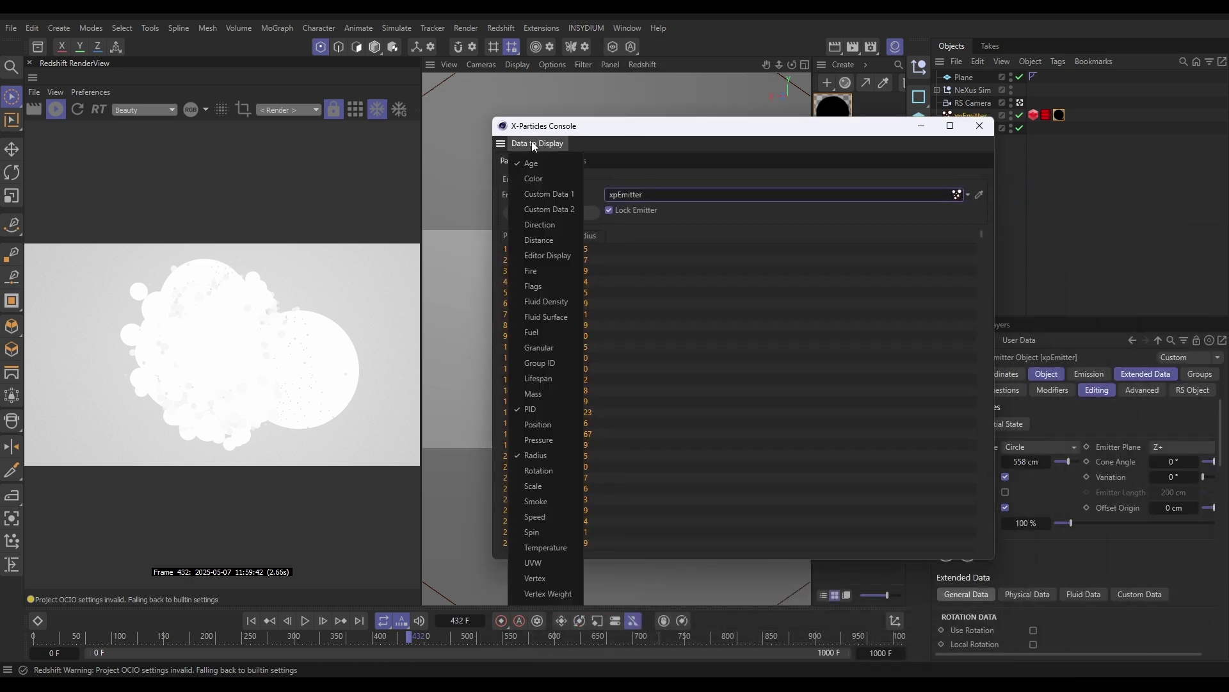
click(550, 456)
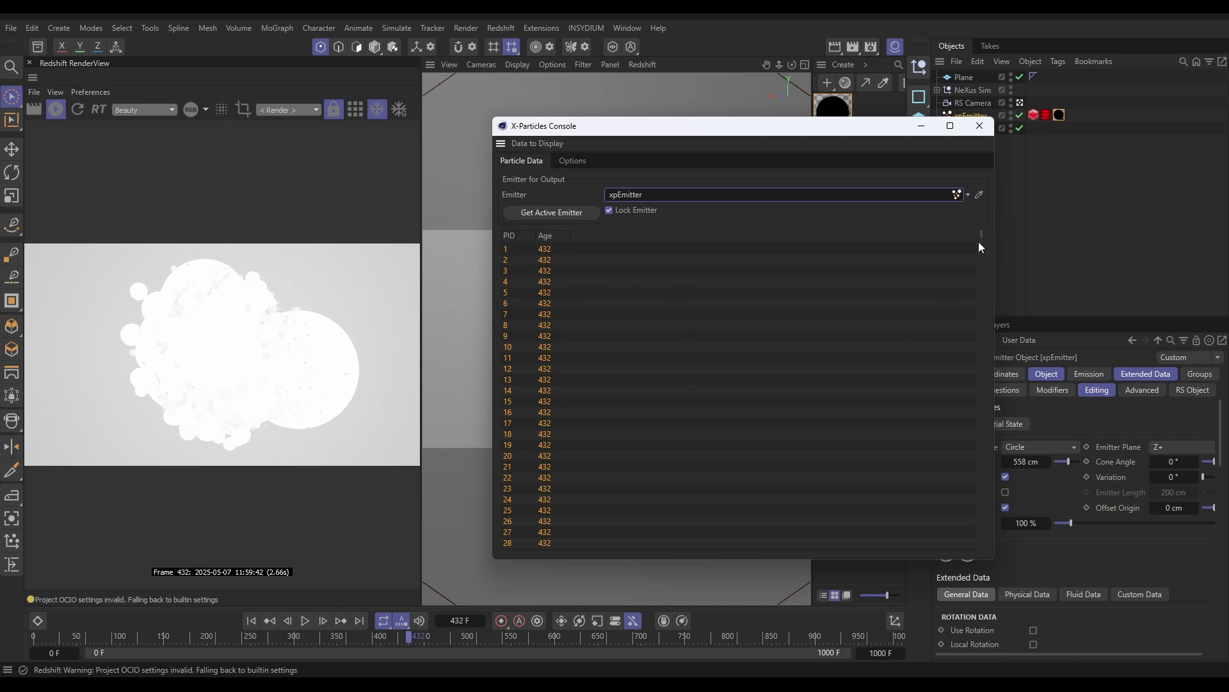
mouse_move(981, 234)
mouse_down()
mouse_move(957, 389)
mouse_move(967, 557)
mouse_move(989, 532)
mouse_move(1002, 351)
mouse_move(993, 217)
mouse_up()
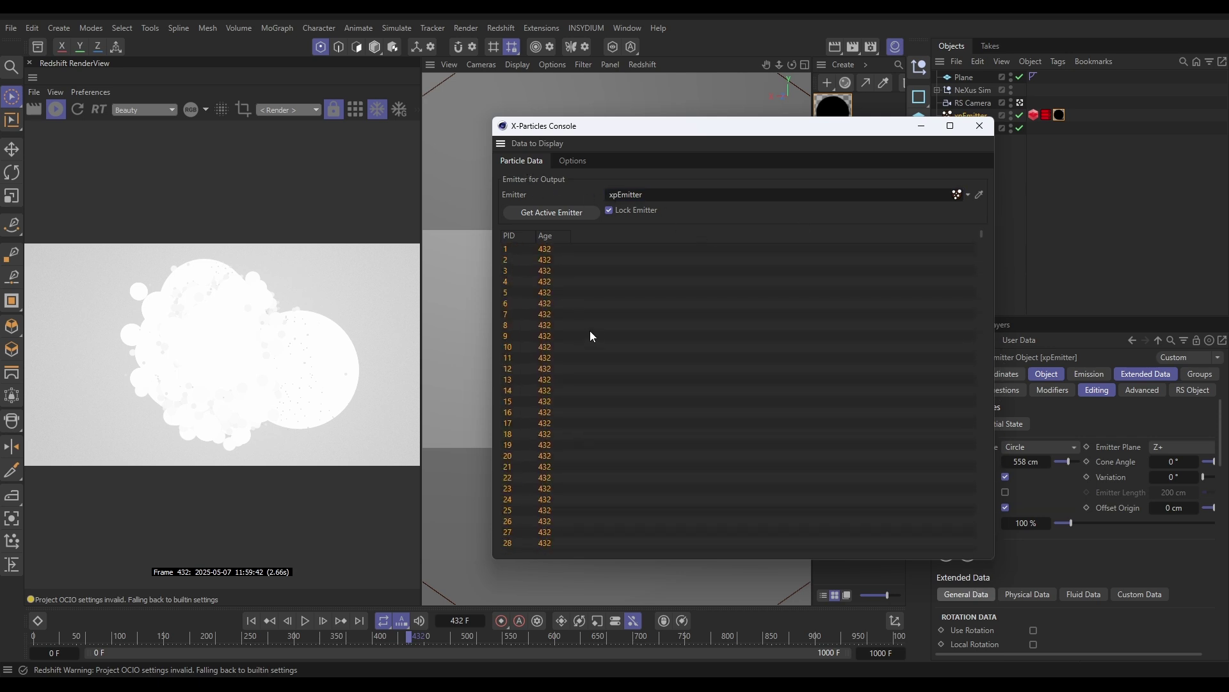
click(532, 143)
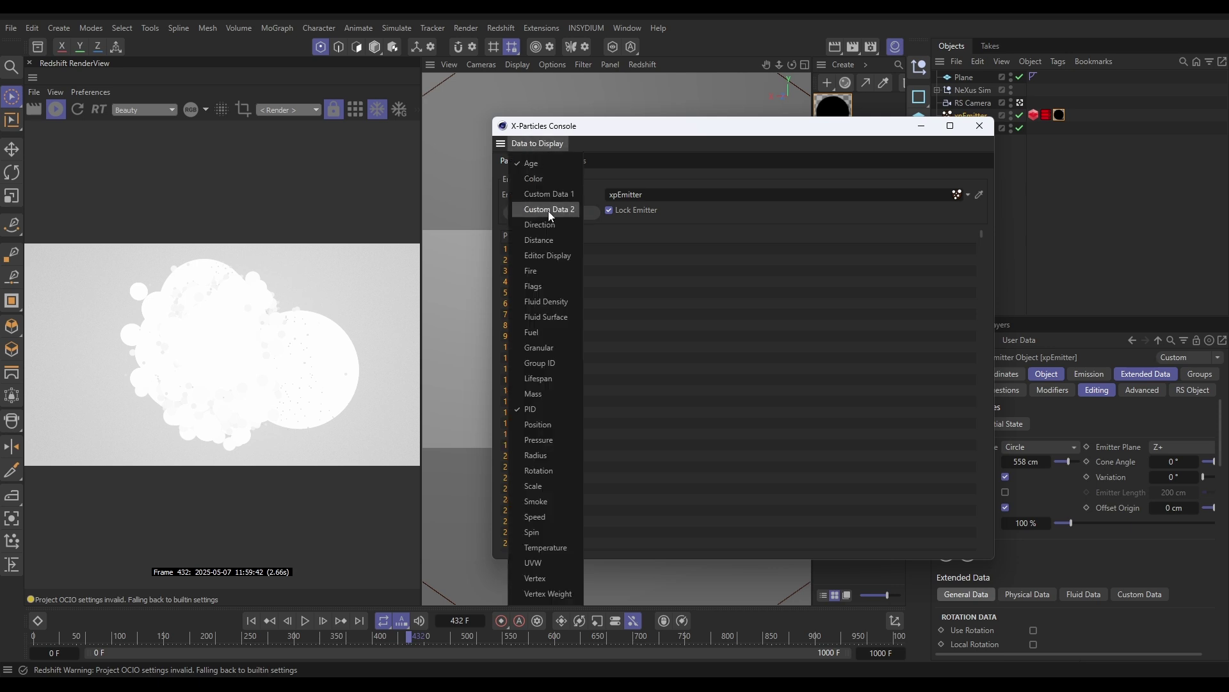
click(557, 457)
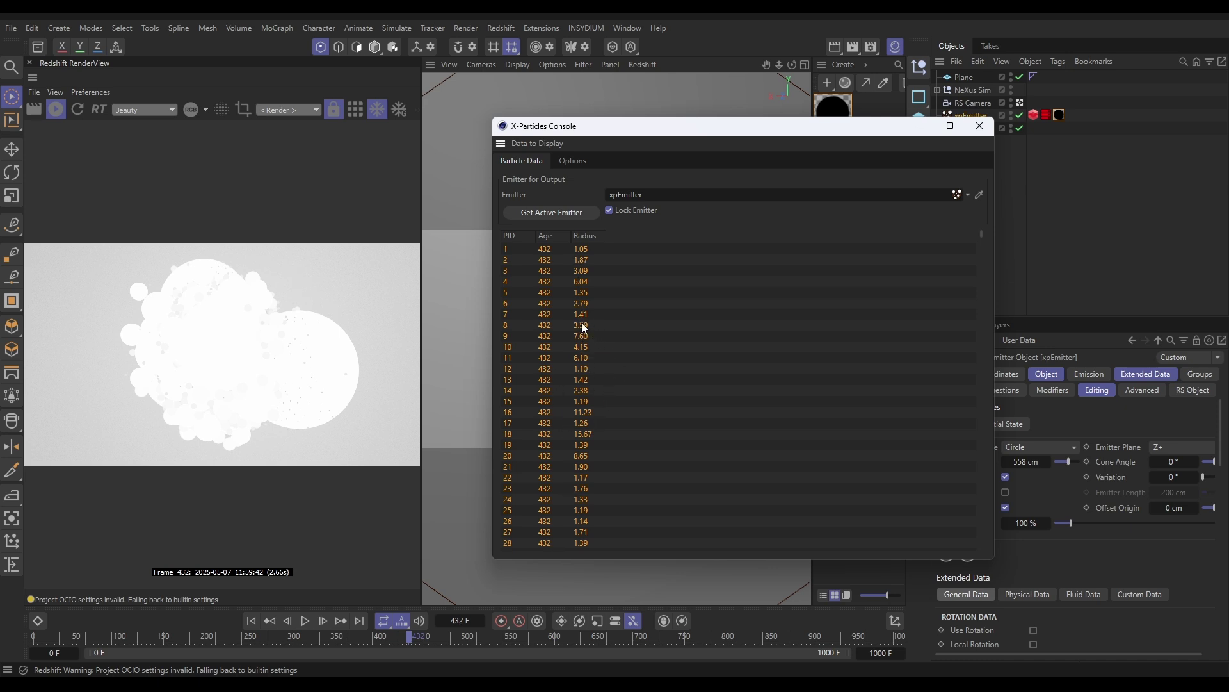
mouse_move(583, 326)
click(981, 129)
double_click(836, 114)
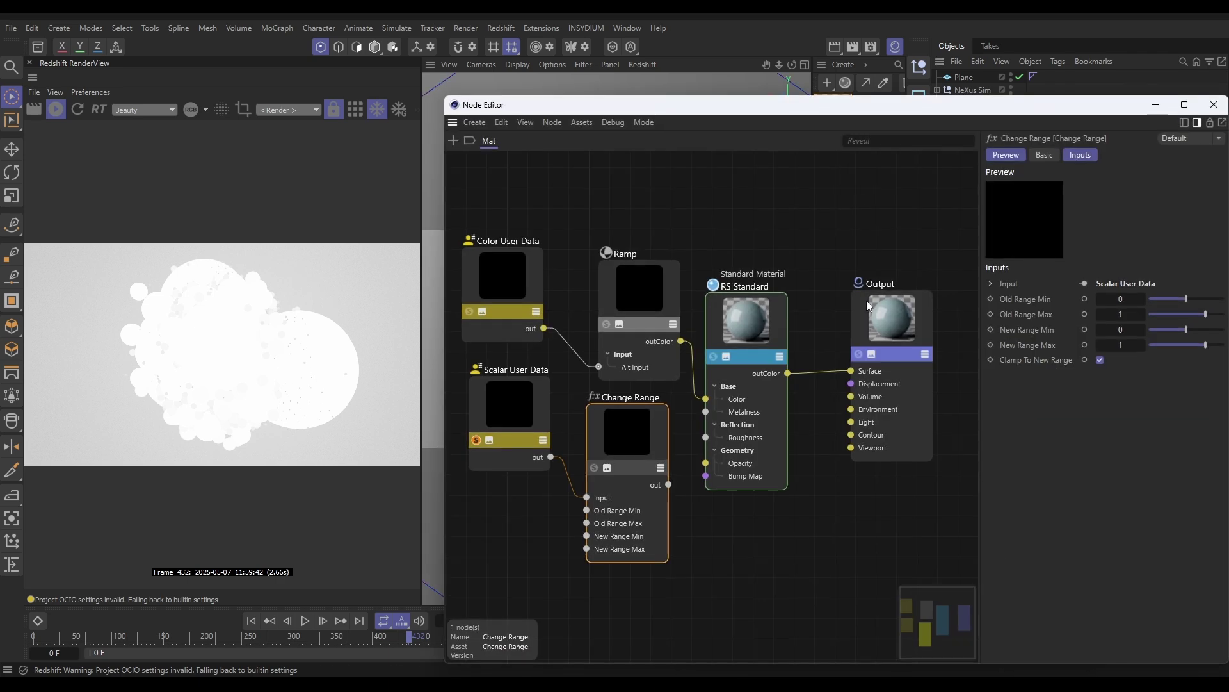
Step: Set the Change Range Old Range Min to 1 and Old Range Max to 104
double_click(1120, 298)
text(1)
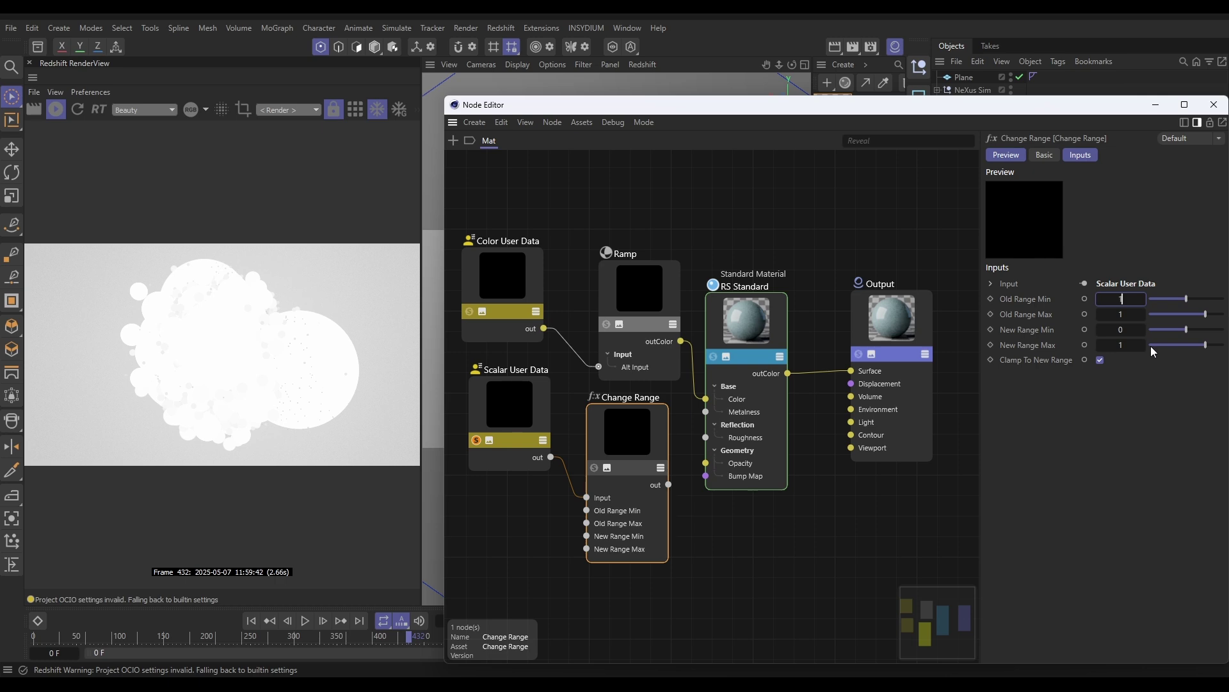
key(Tab)
text(104)
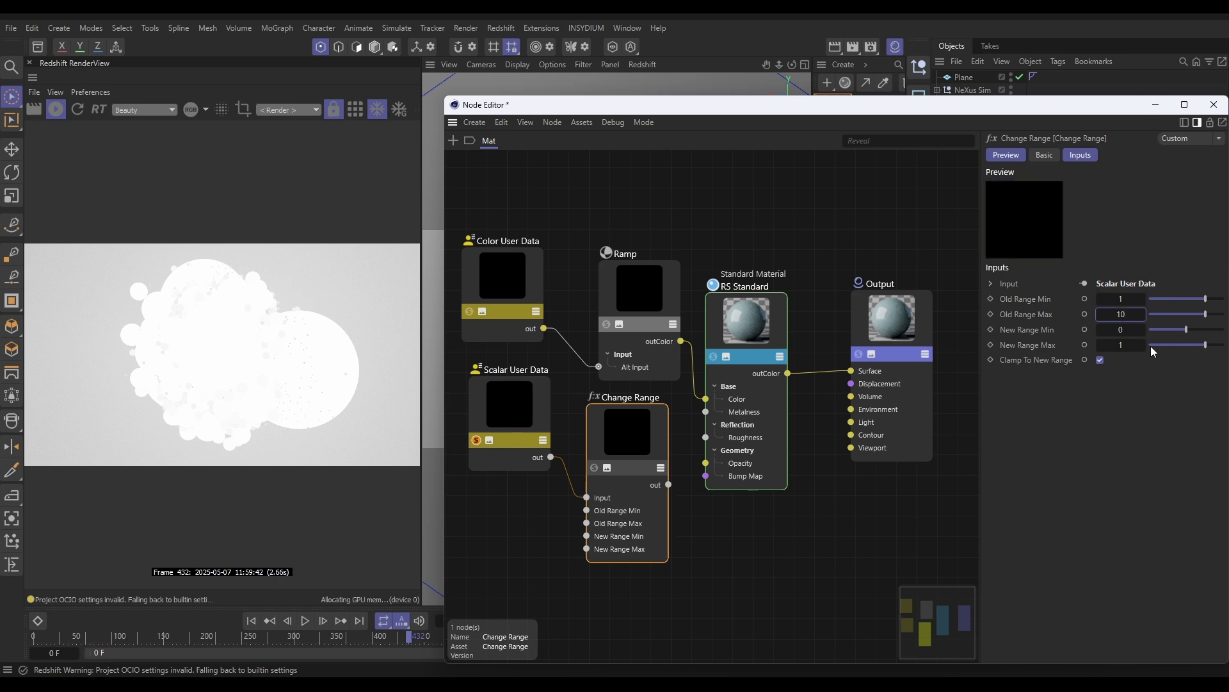
key(Return)
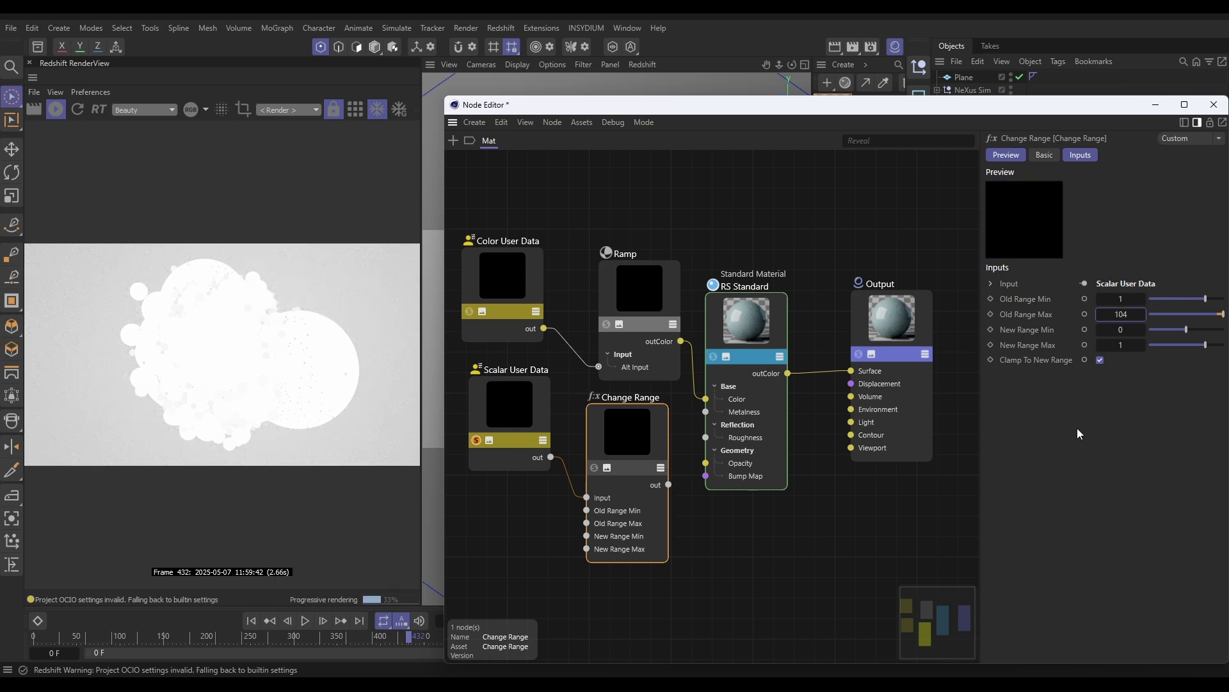
Step: At frame 433, solo the Change Range node and move the Output and RS Standard nodes up-right
click(323, 623)
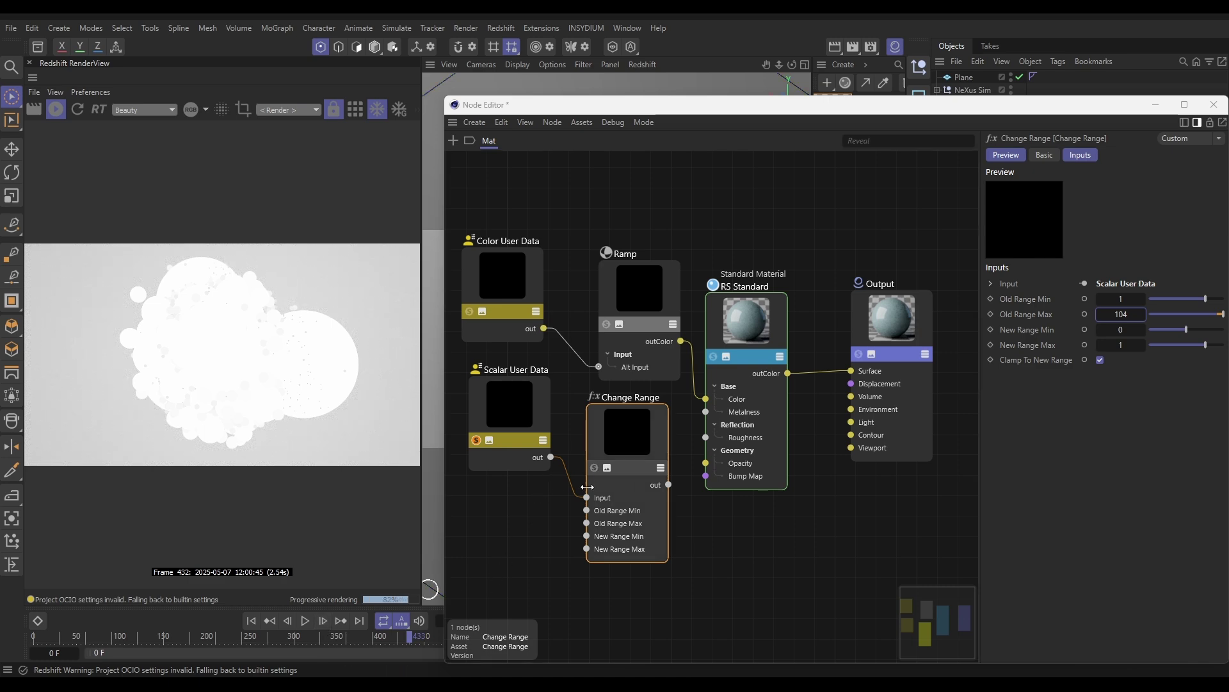
click(594, 467)
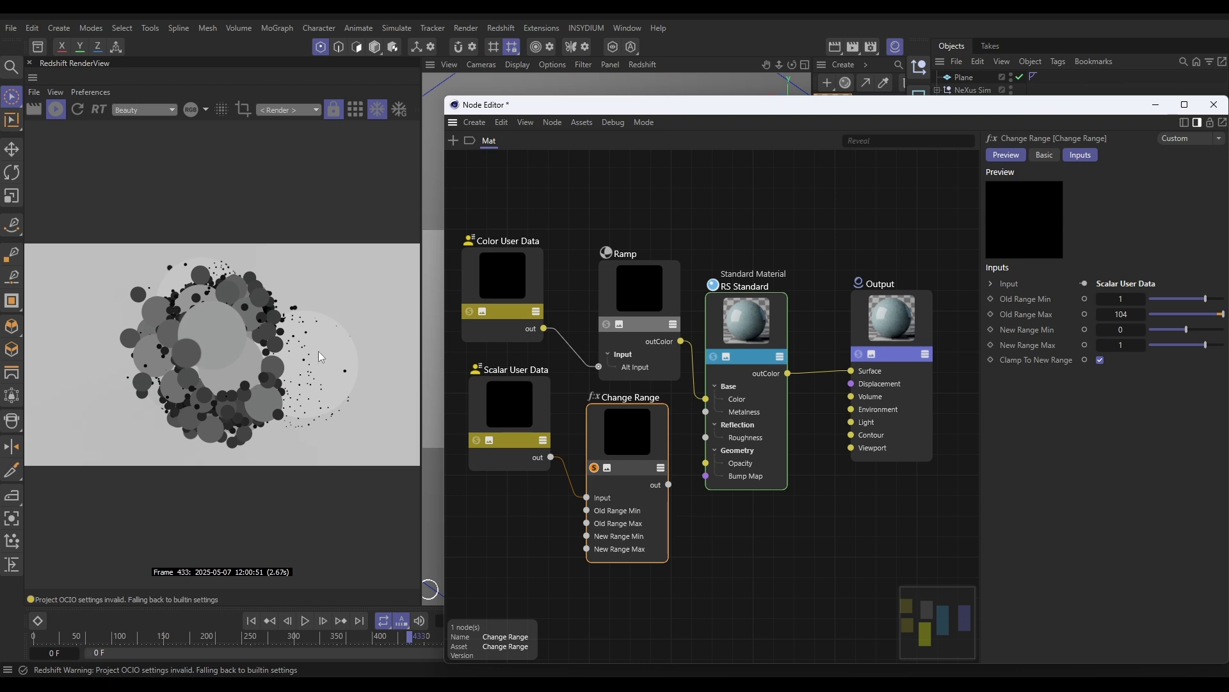
drag(885, 308, 905, 247)
drag(778, 298, 816, 244)
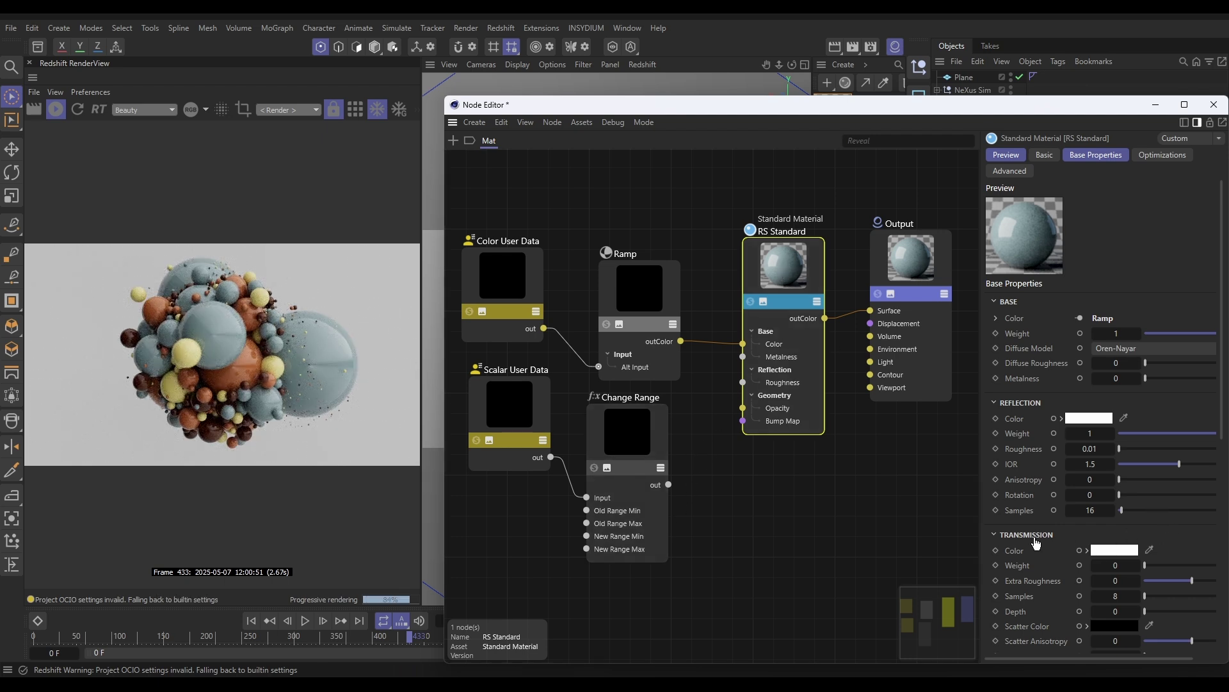
Step: Set RS Standard Transmission Weight to 1 and drive it with the Change Range output
click(1115, 564)
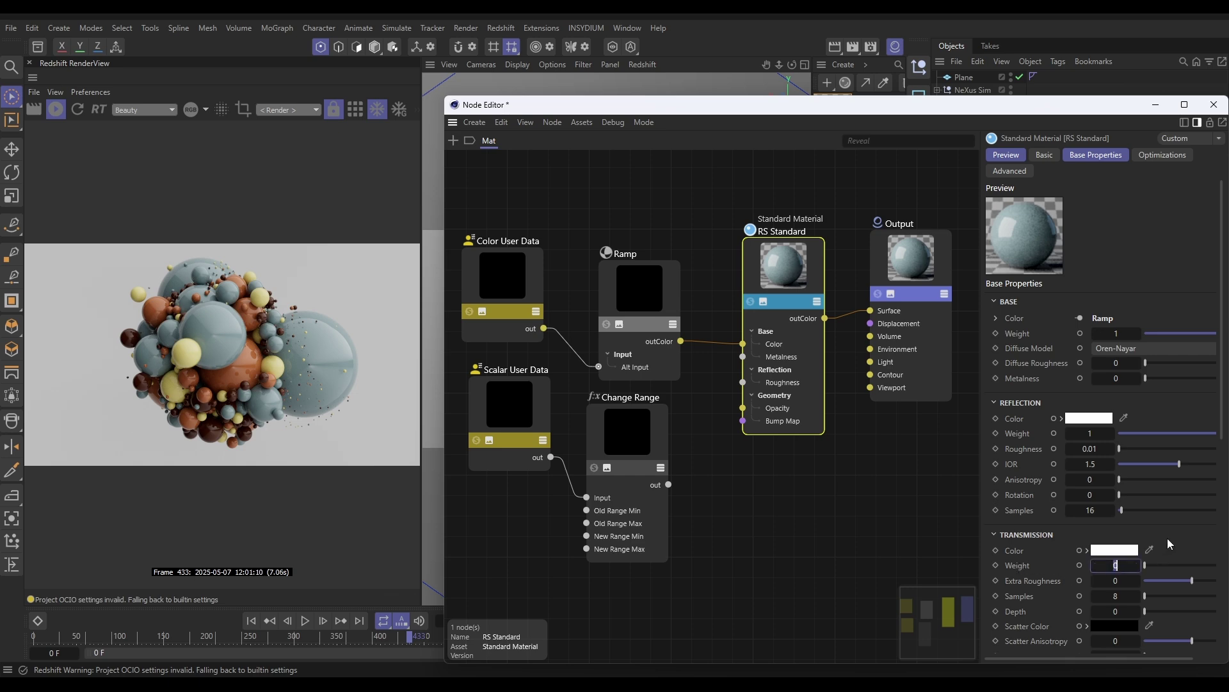
text(1)
key(Return)
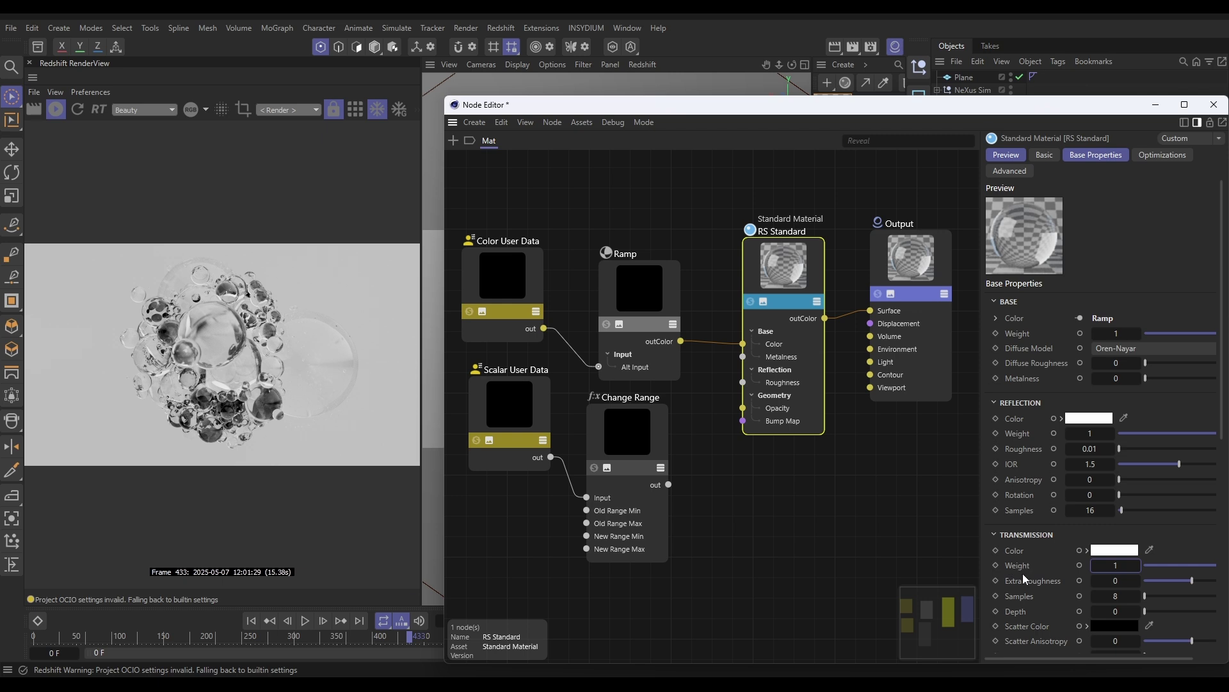
click(1080, 565)
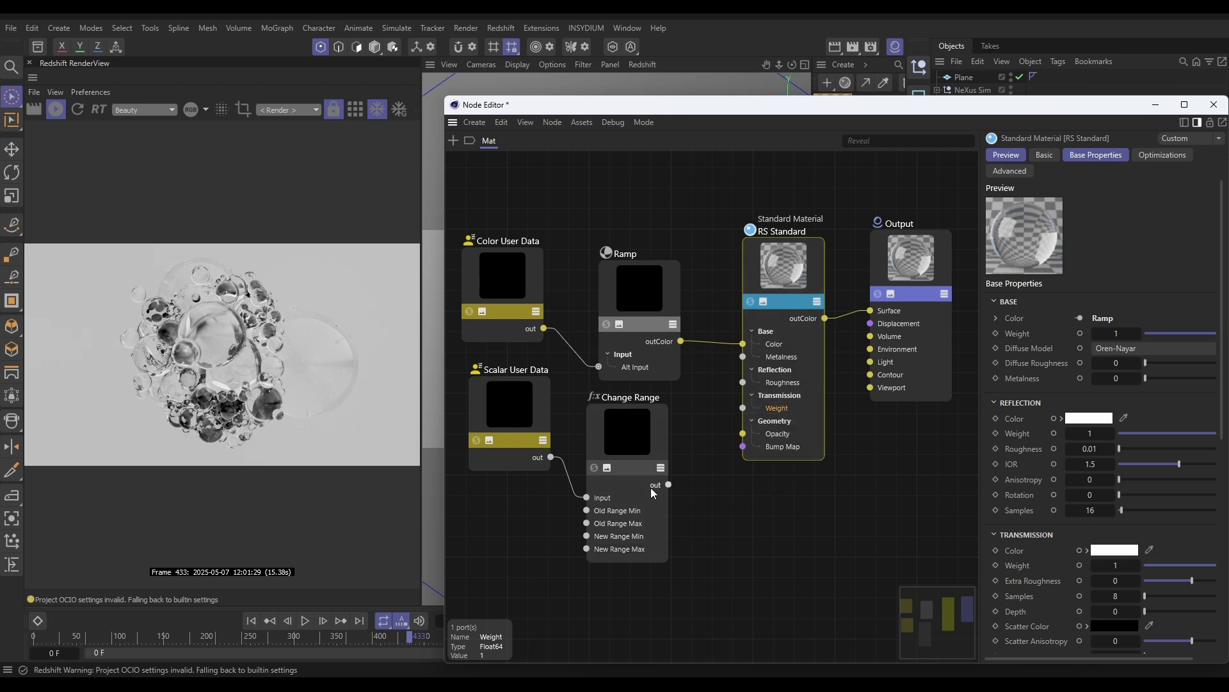
drag(668, 485, 743, 409)
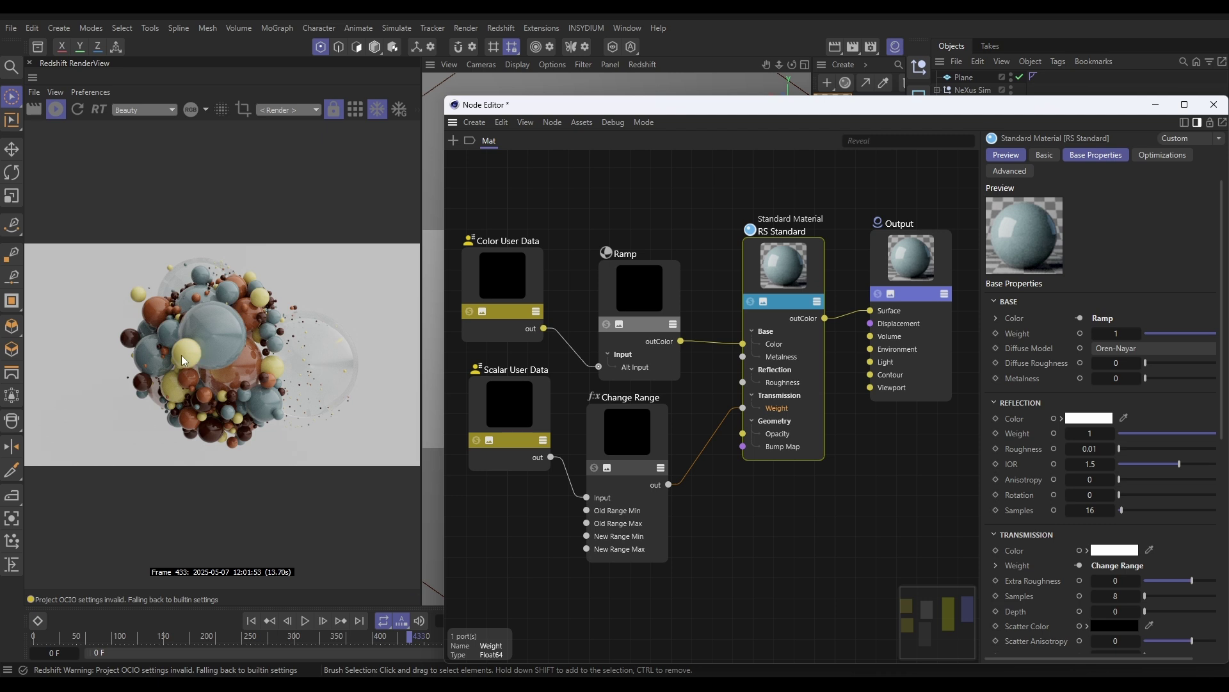
Step: Set the Change Range Old Range Min to 35 and Old Range Max to 60
click(622, 420)
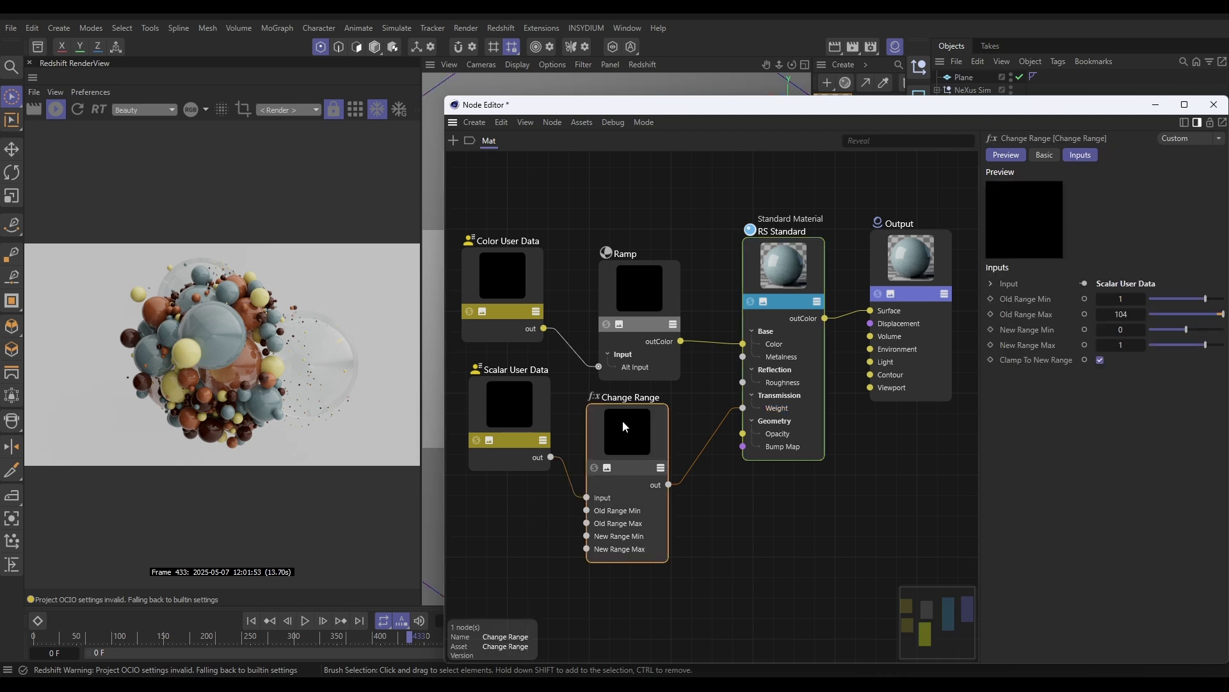
click(1121, 299)
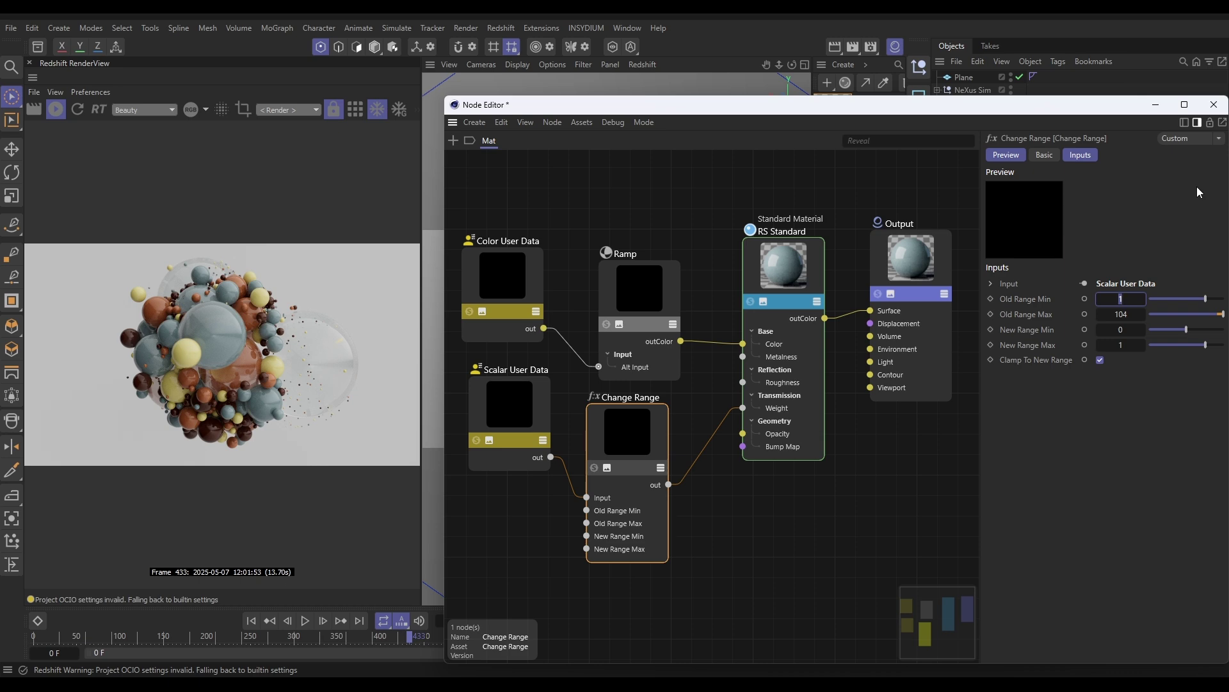
text(35)
key(Return)
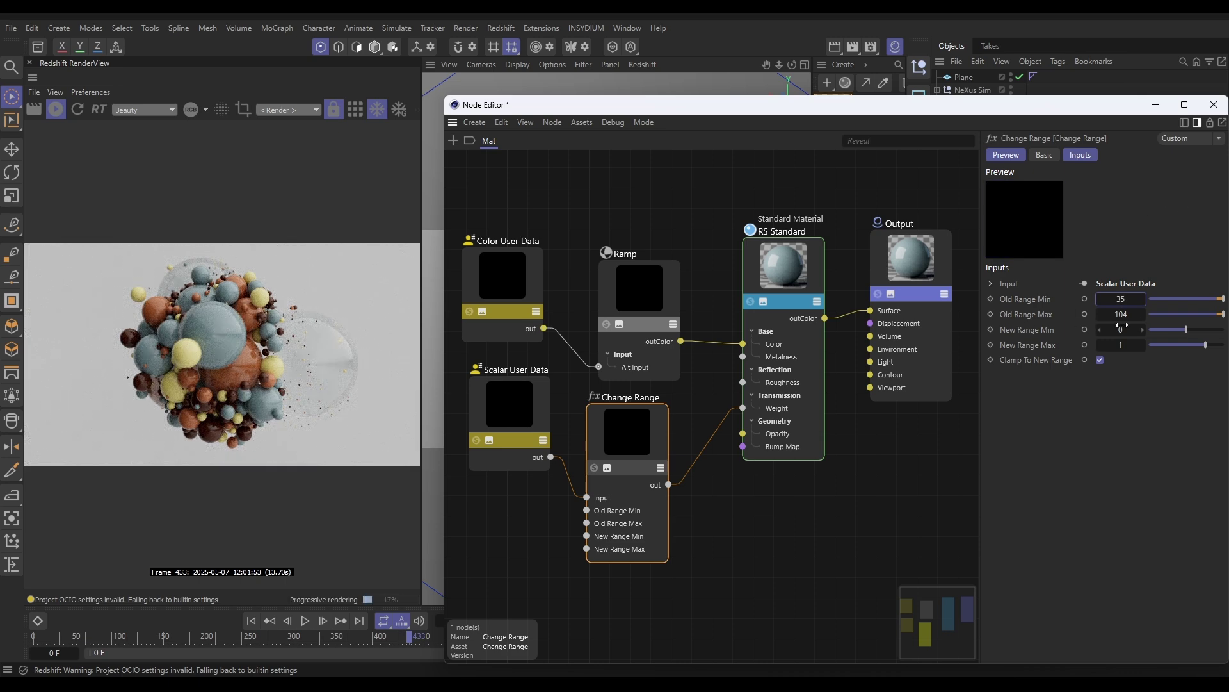
key(Tab)
text(60)
key(Return)
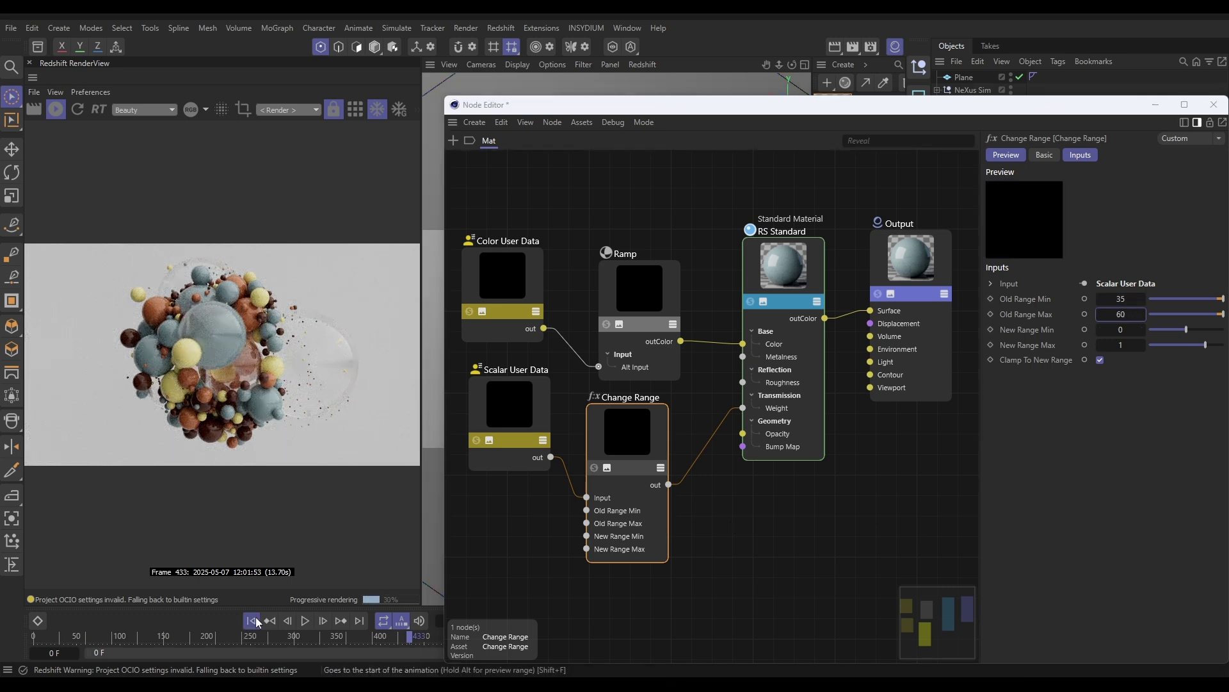
Step: Check the render across frames 82 to 326, then close the node graph
click(304, 621)
click(304, 621)
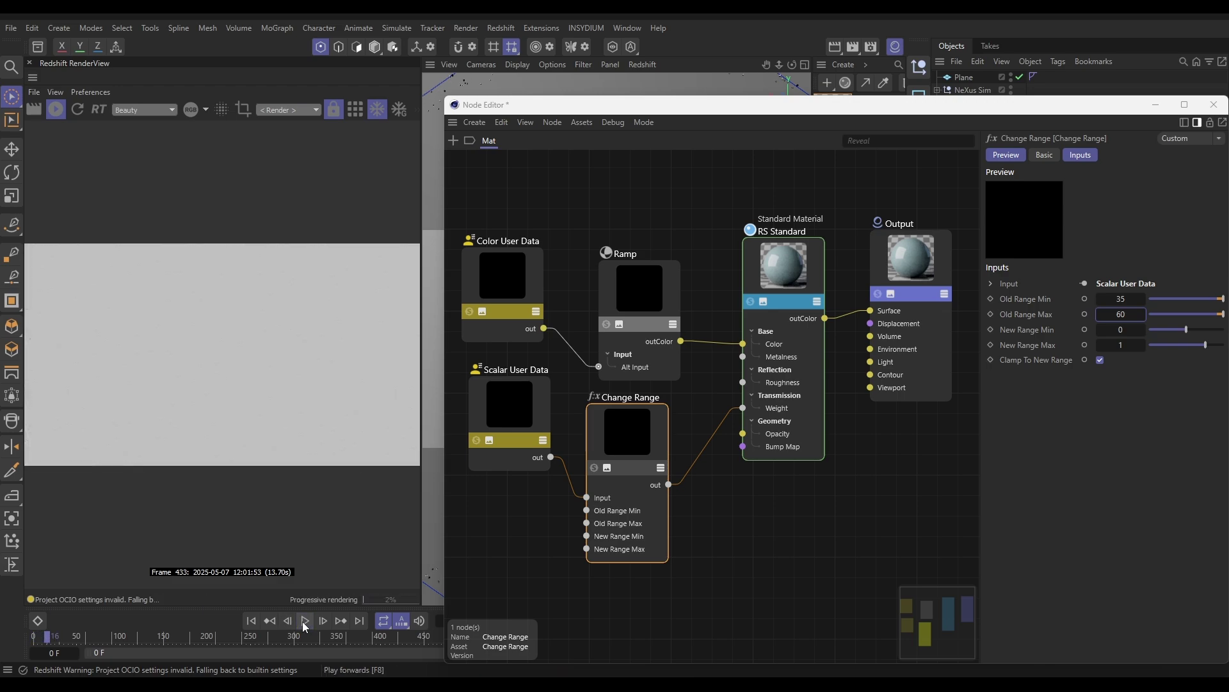
click(106, 638)
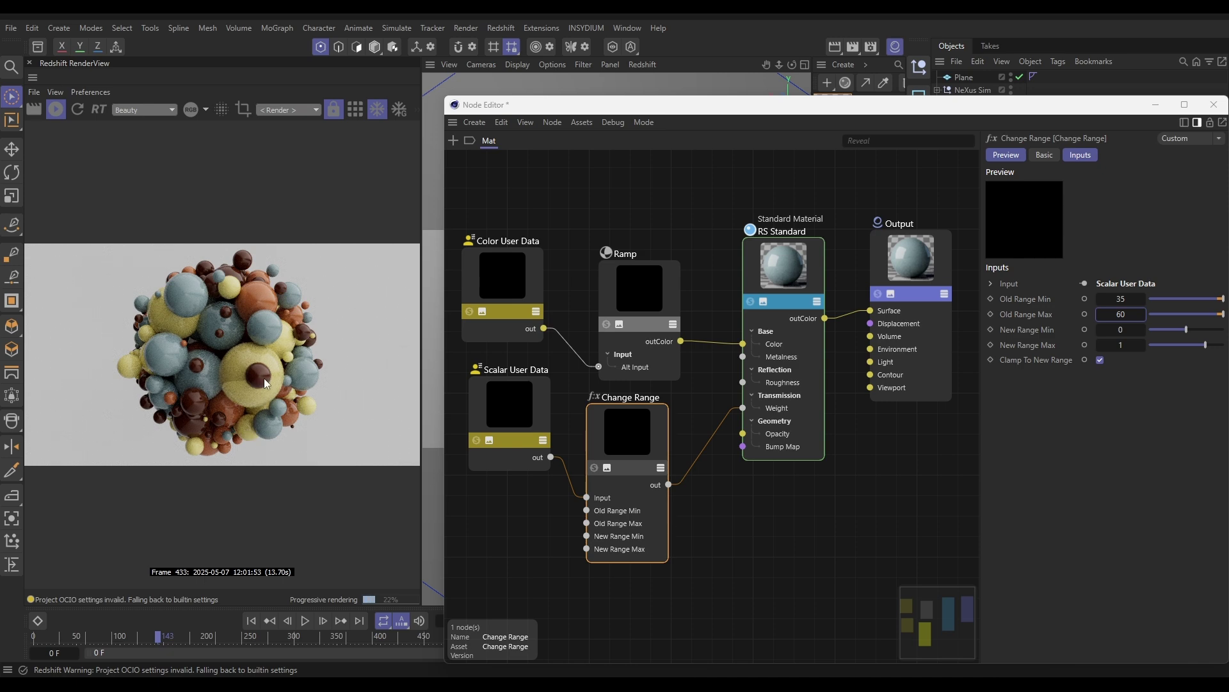
drag(176, 638, 196, 639)
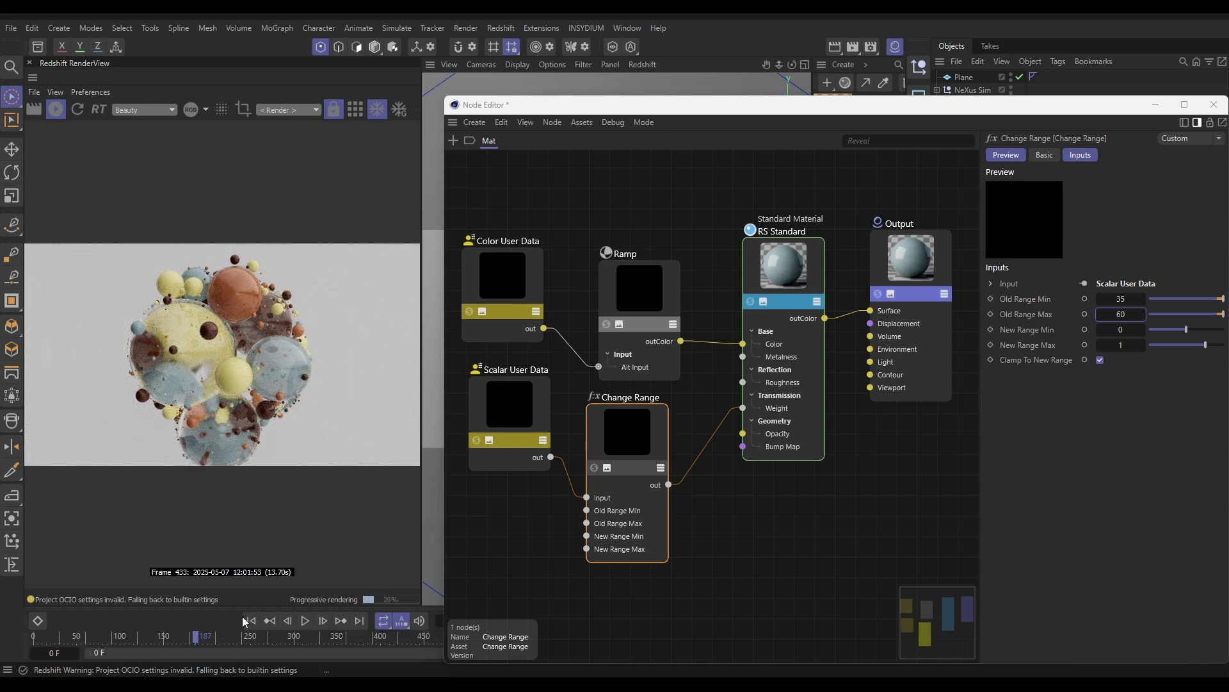
click(212, 638)
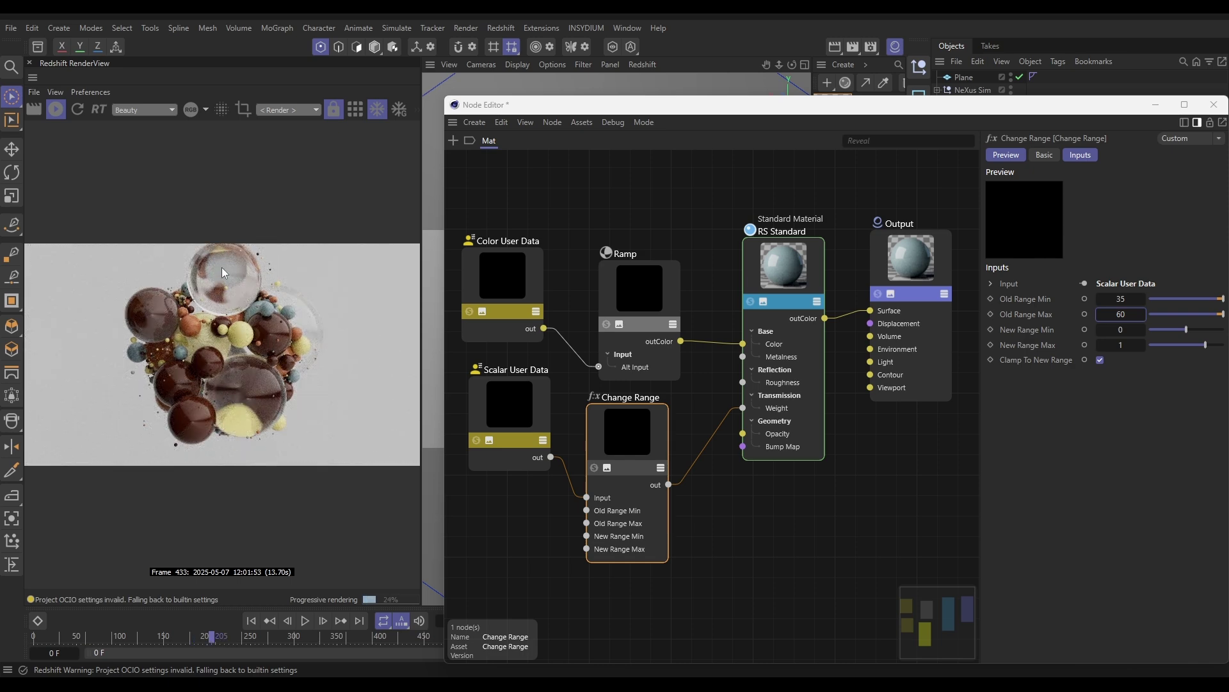
click(275, 640)
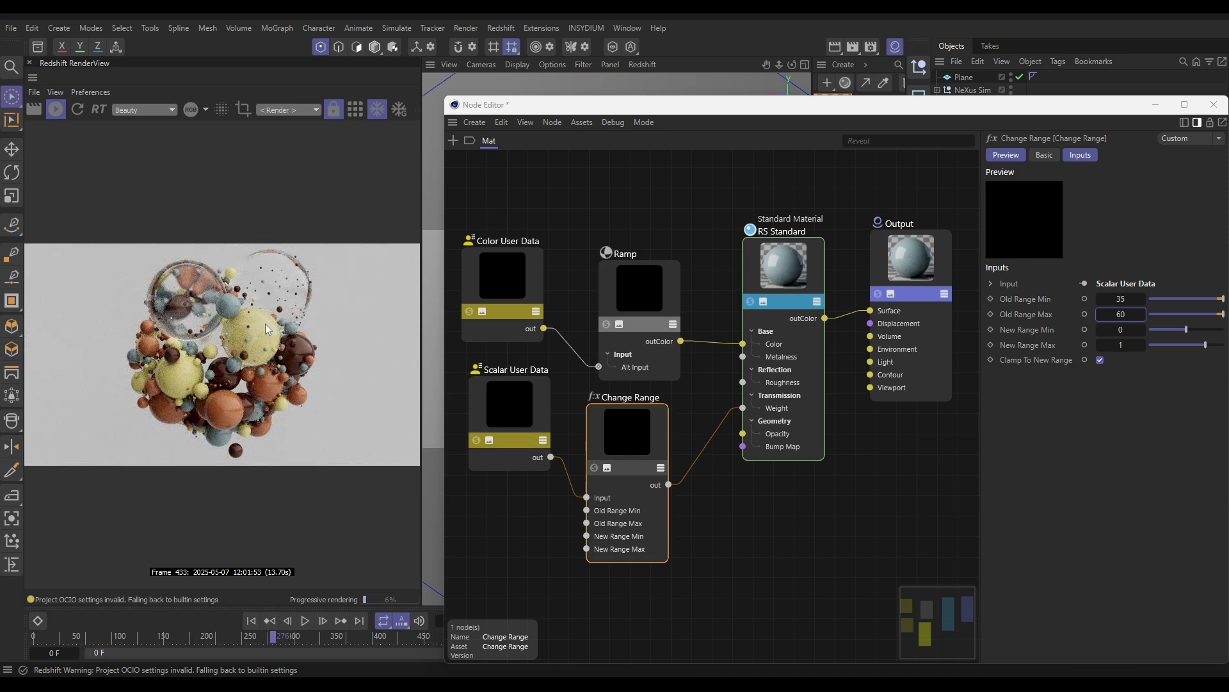
click(289, 640)
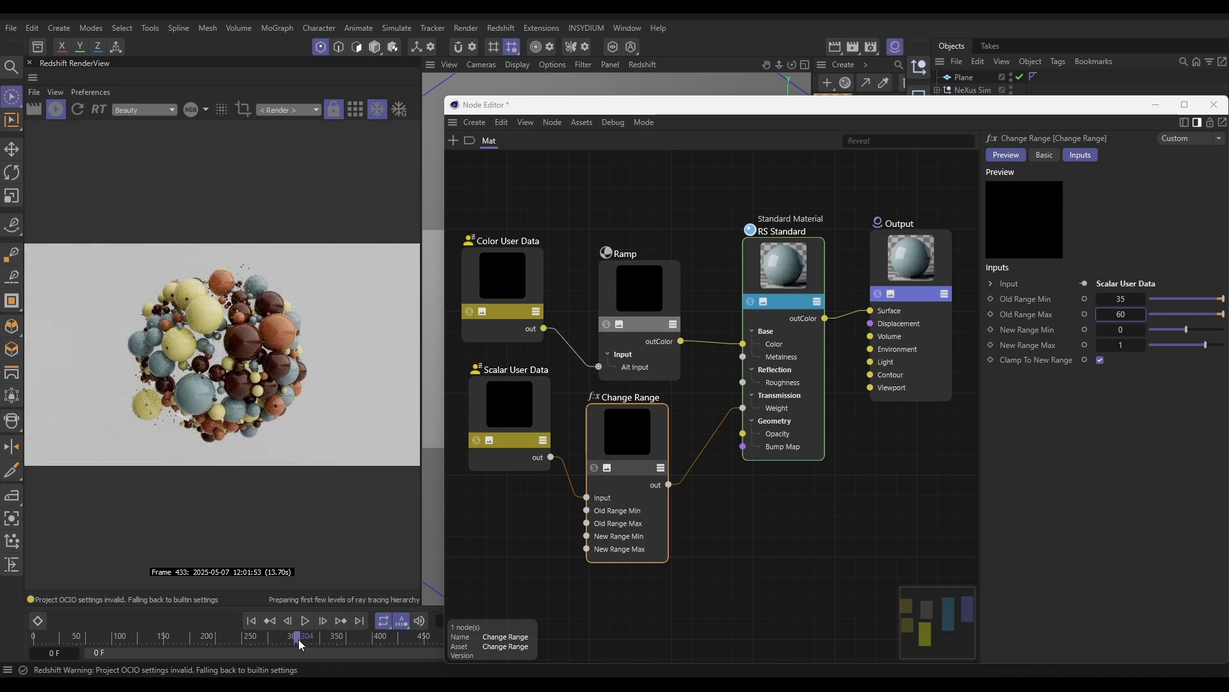
click(298, 639)
click(316, 639)
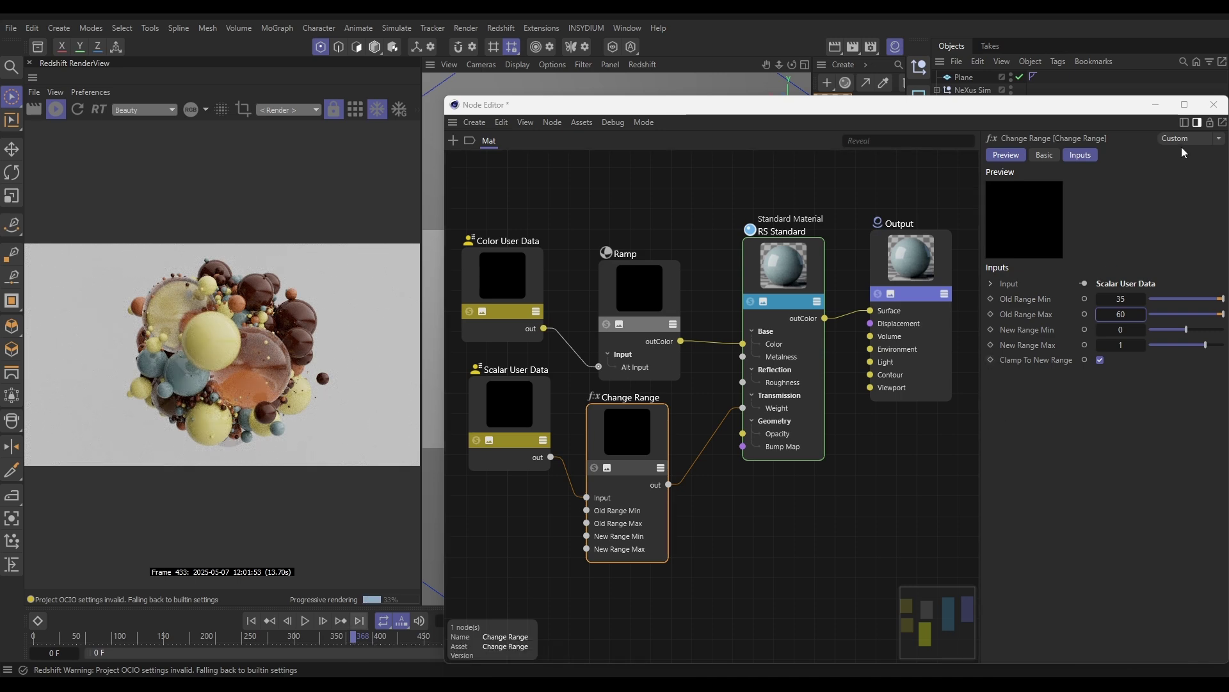
click(1215, 105)
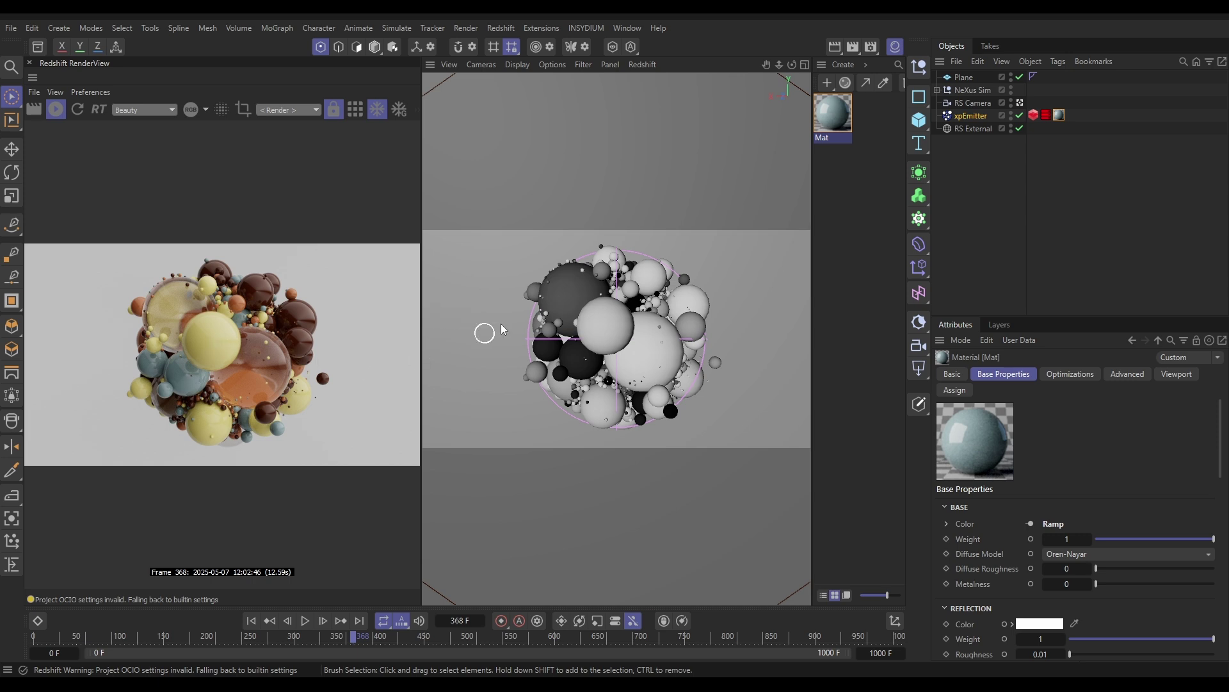
Step: Copy the yellow colour stop from Mat's Ramp node
double_click(833, 114)
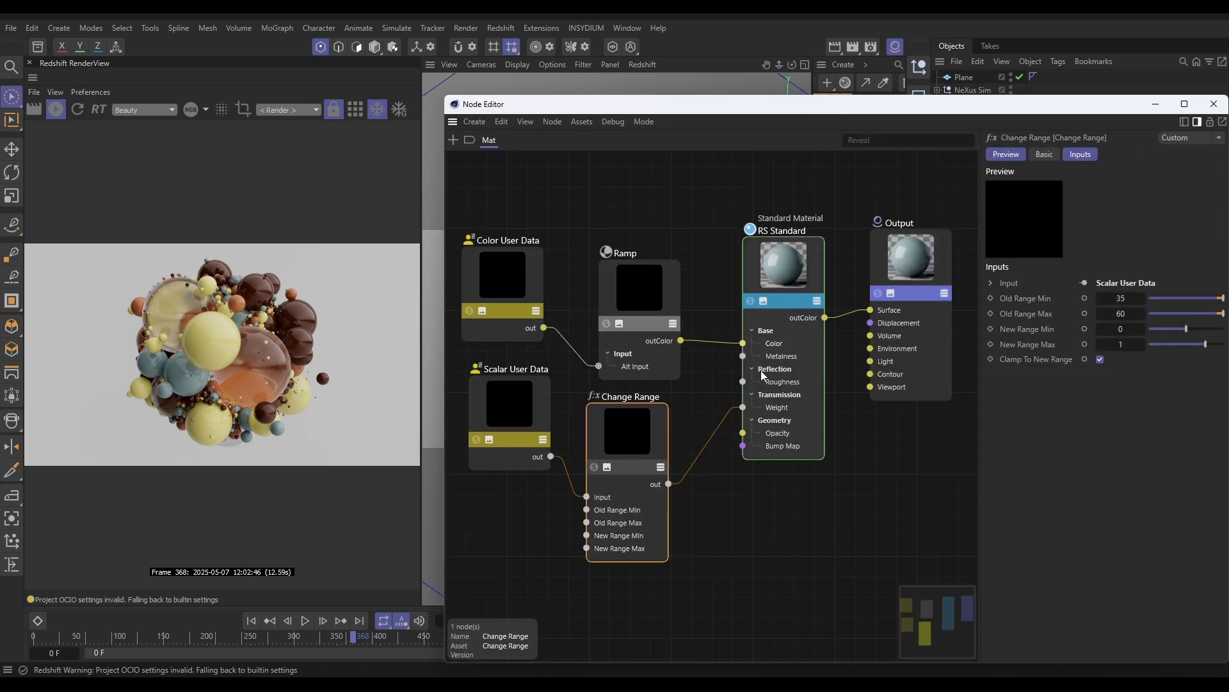
click(626, 288)
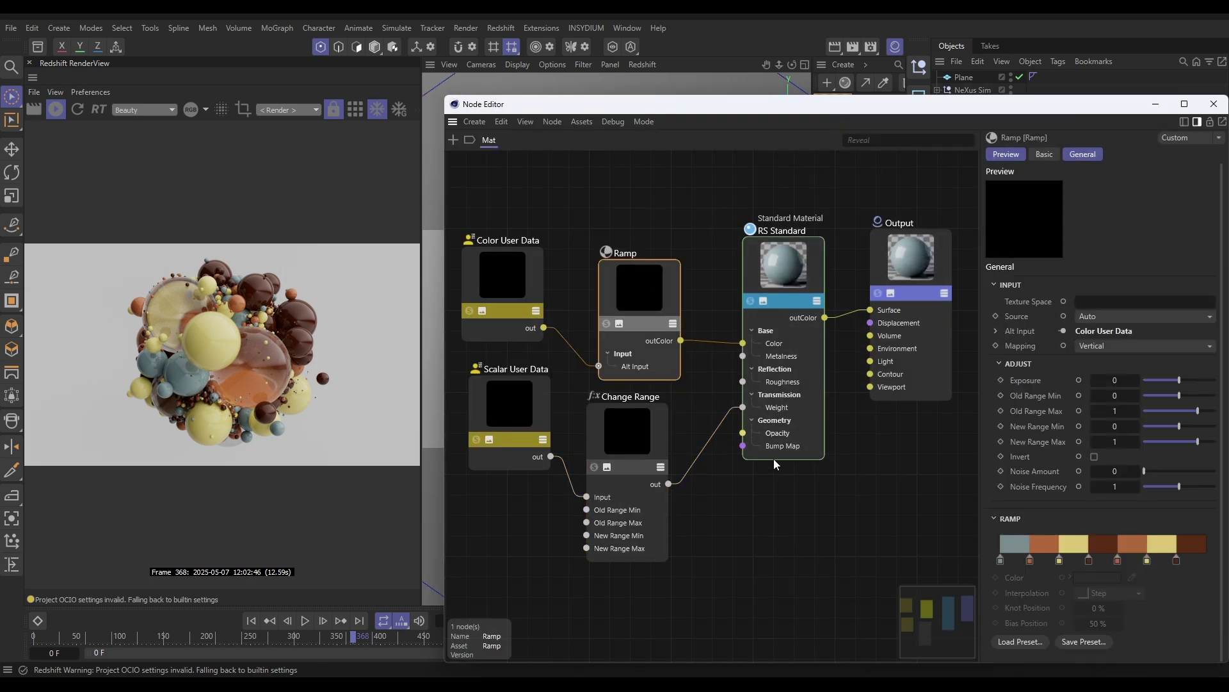
click(1059, 561)
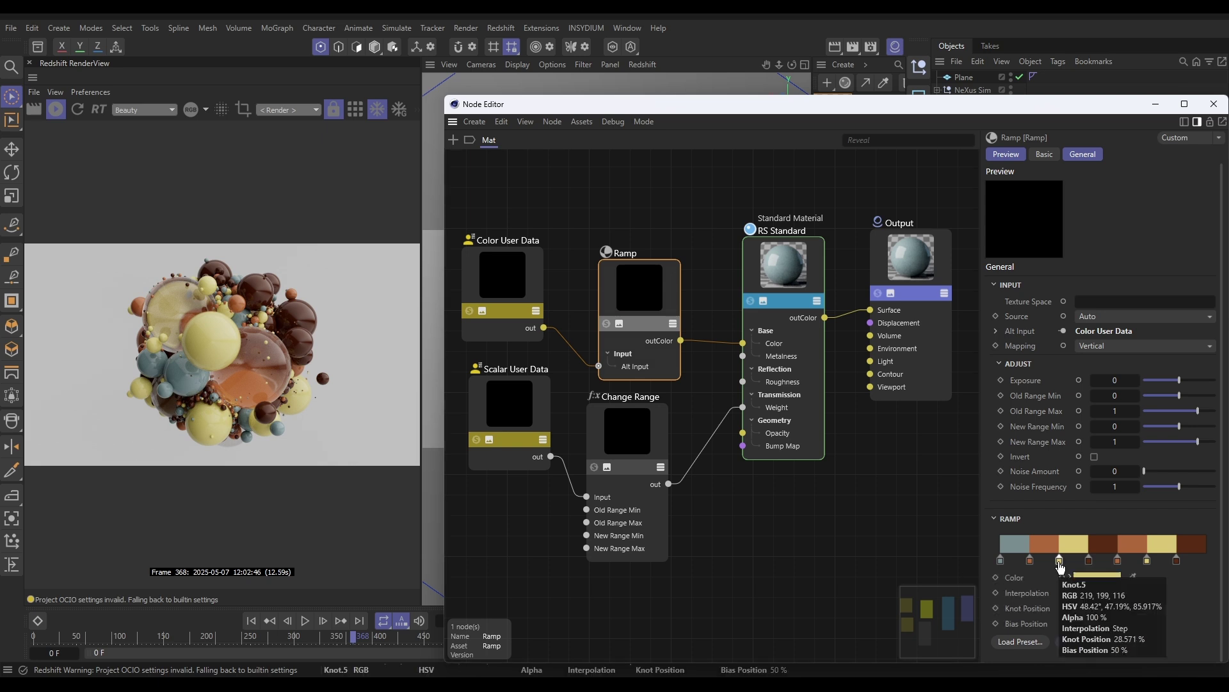
right_click(1018, 578)
click(1045, 468)
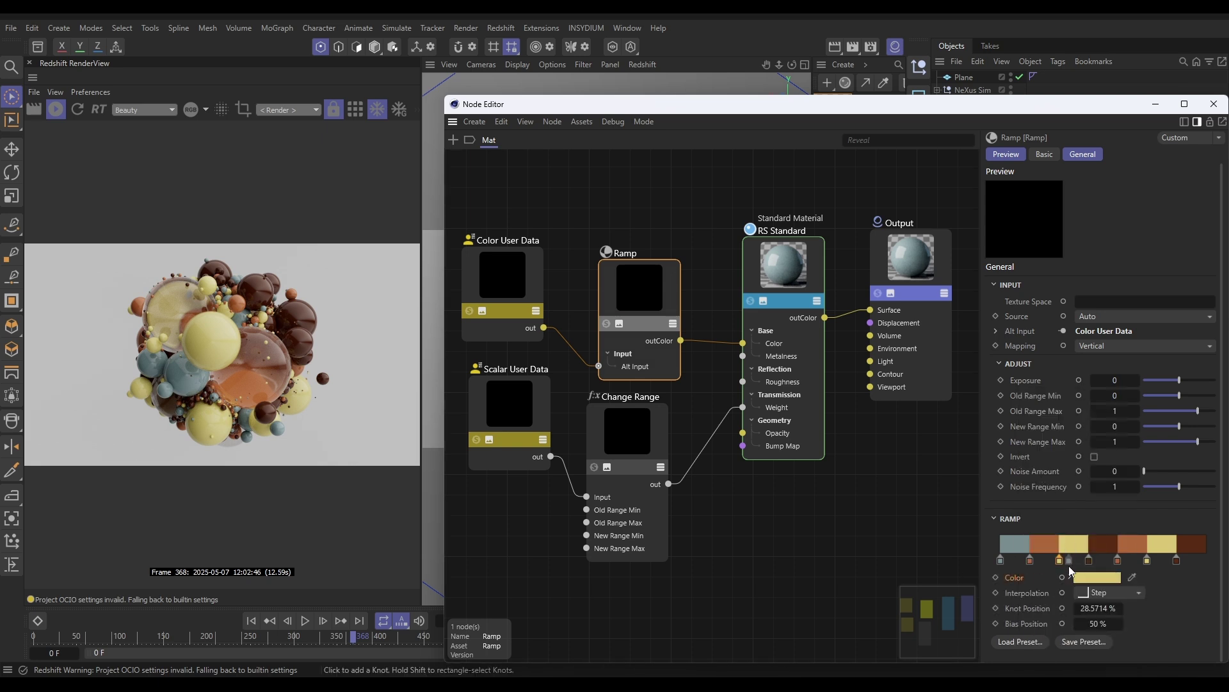
click(1214, 104)
Step: Create Mat.1 on the Plane with the pasted yellow base colour and reflection roughness 1
double_click(858, 127)
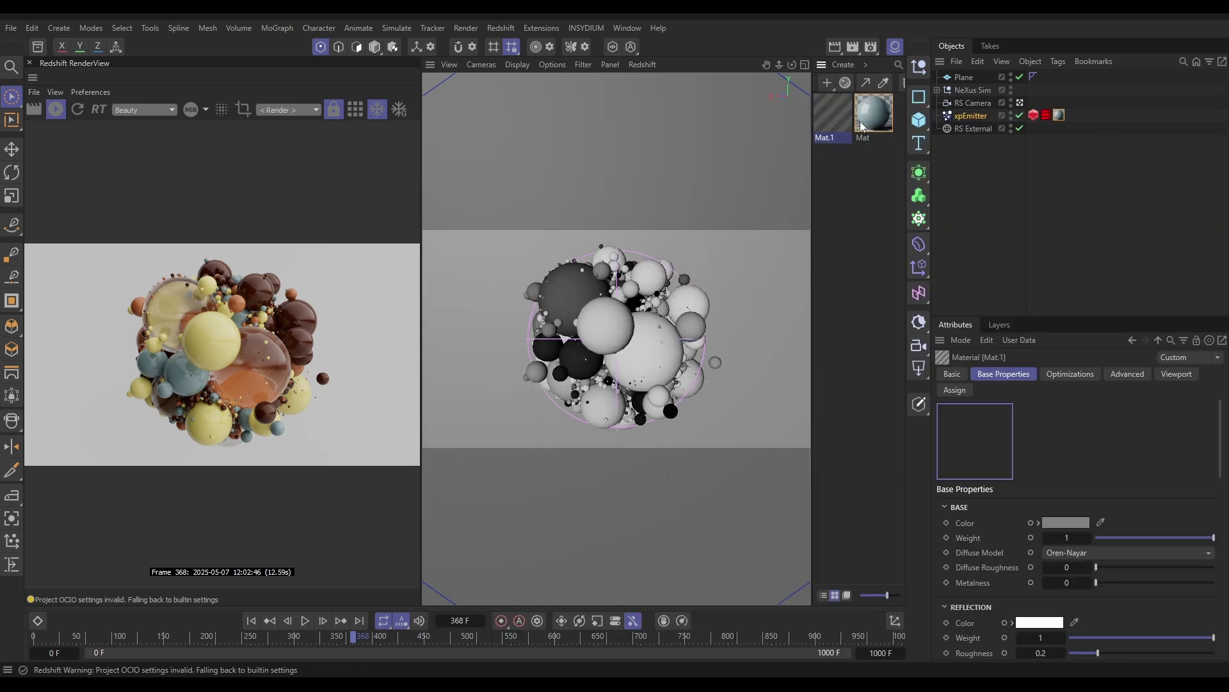
drag(835, 125, 975, 83)
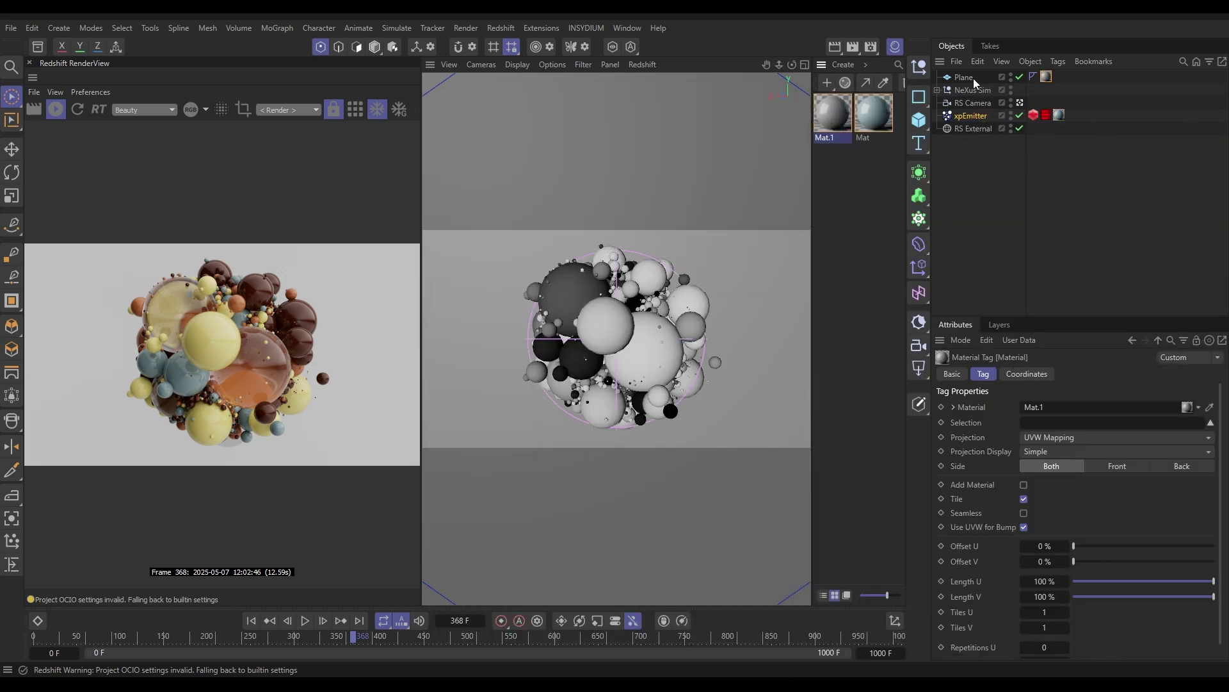
double_click(826, 114)
click(707, 349)
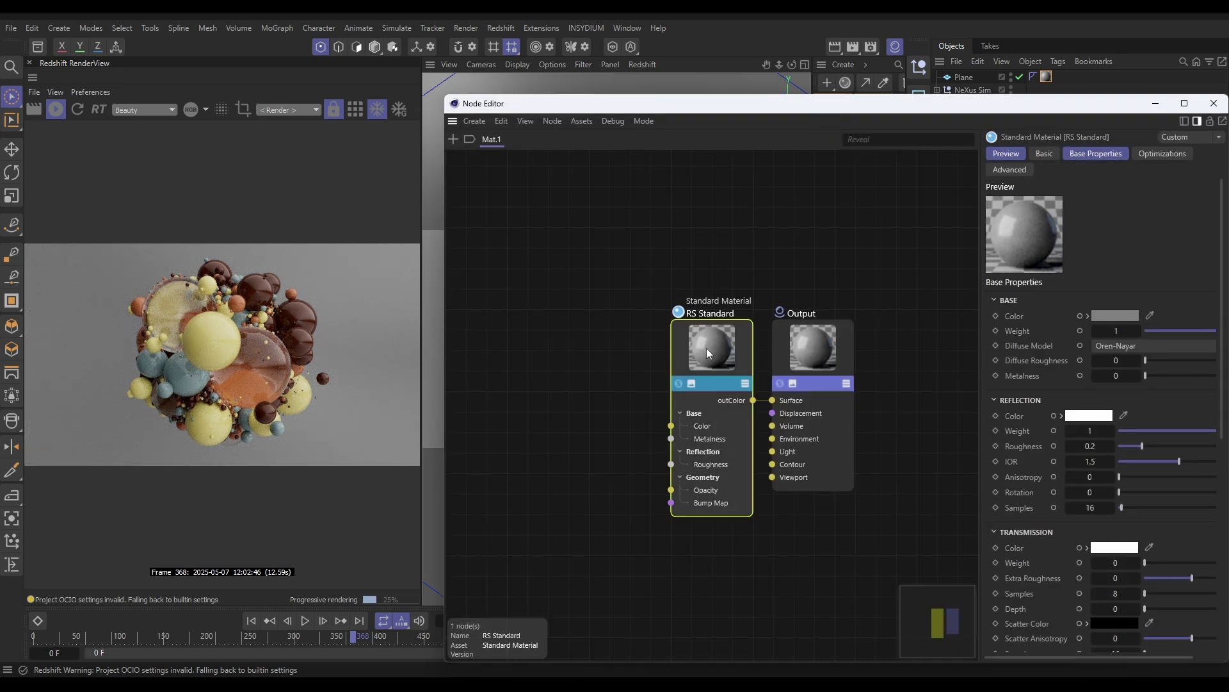
right_click(1013, 317)
click(1044, 415)
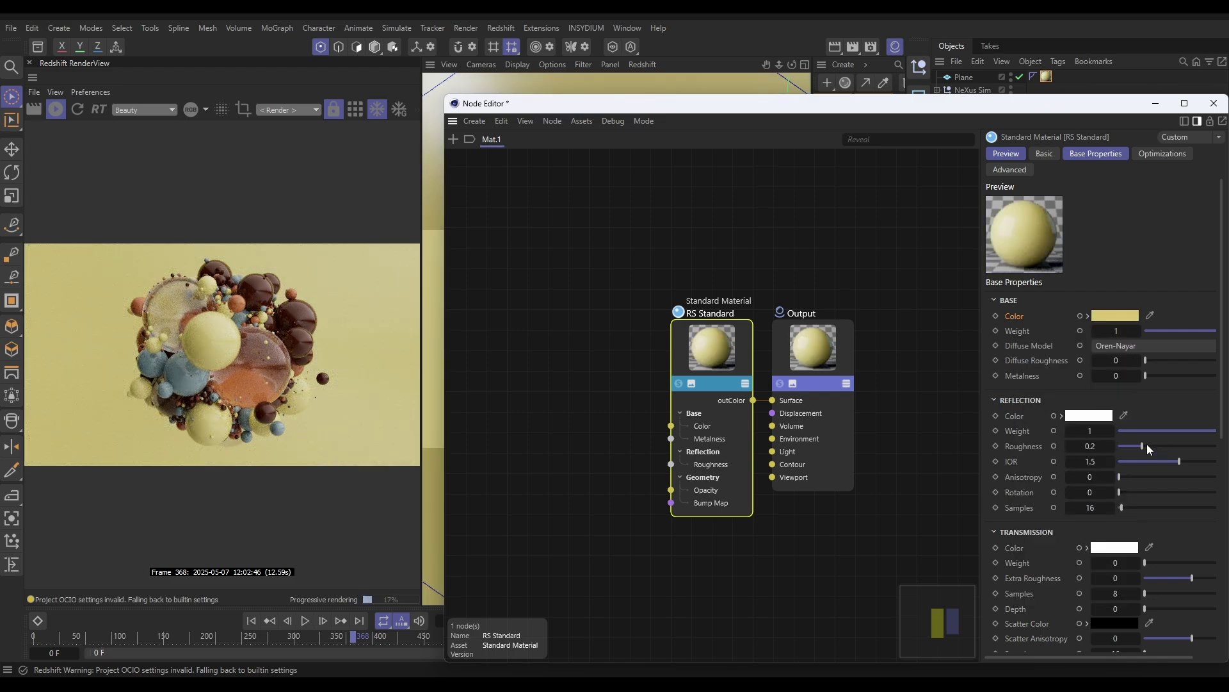
drag(1143, 446, 1201, 446)
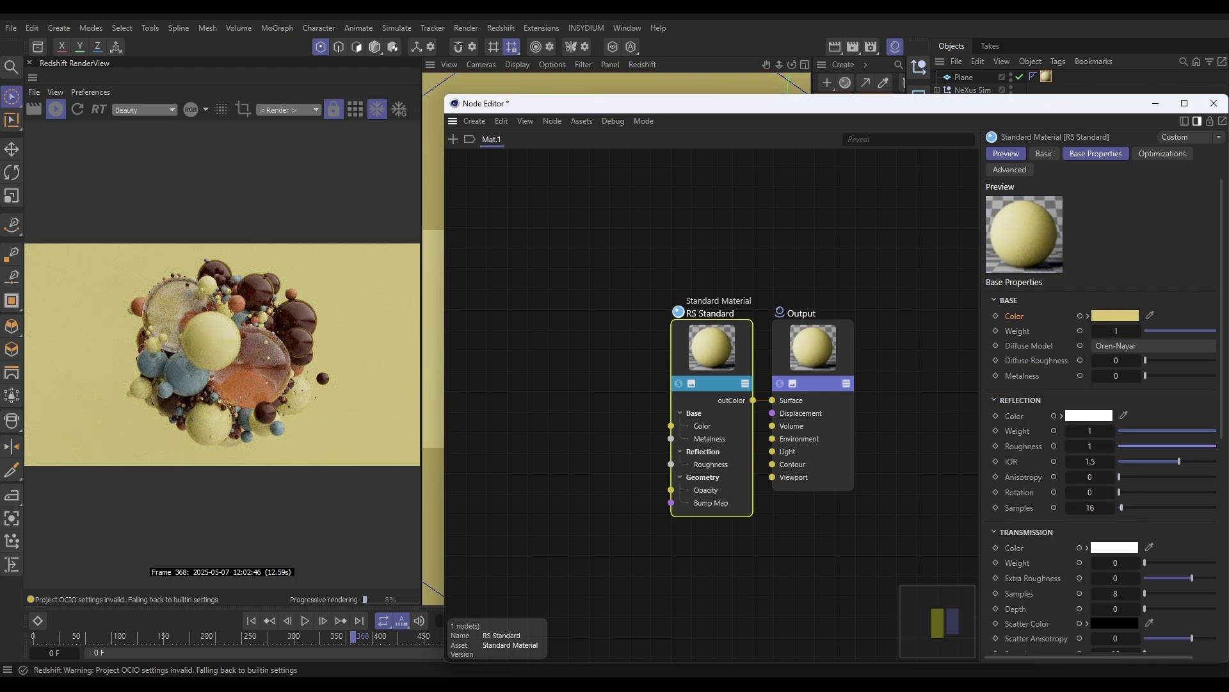
Step: Close the node graph, hide the material panel and widen the RenderView
click(1214, 103)
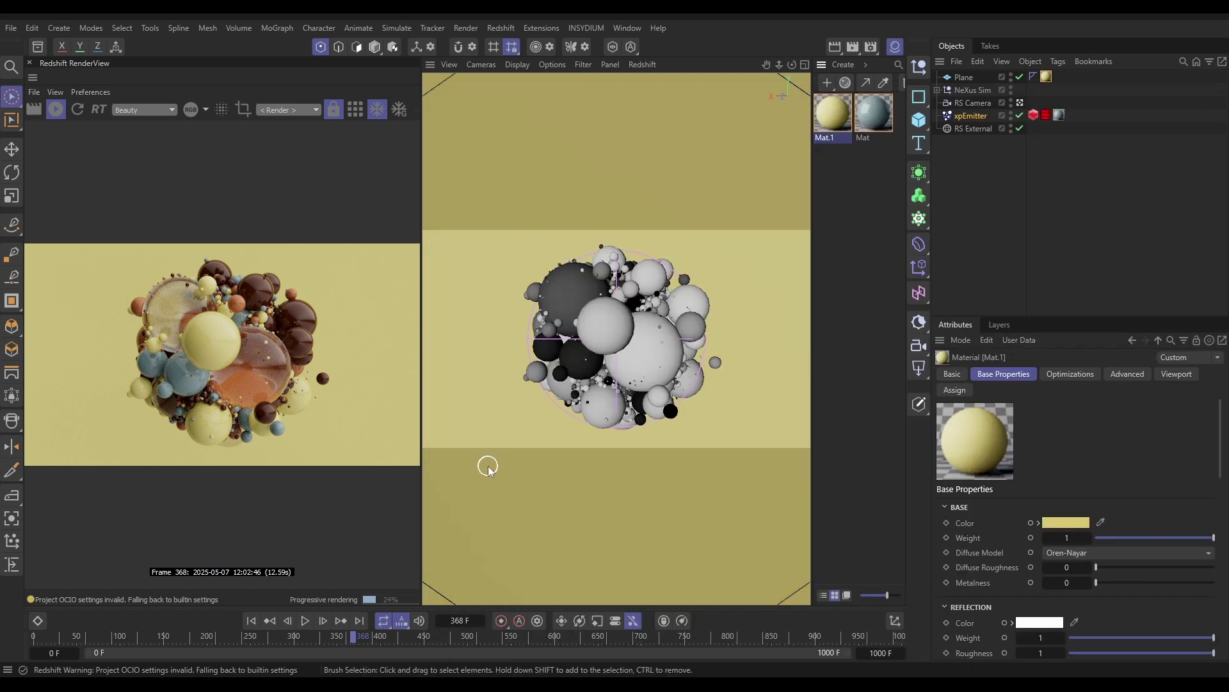
click(895, 46)
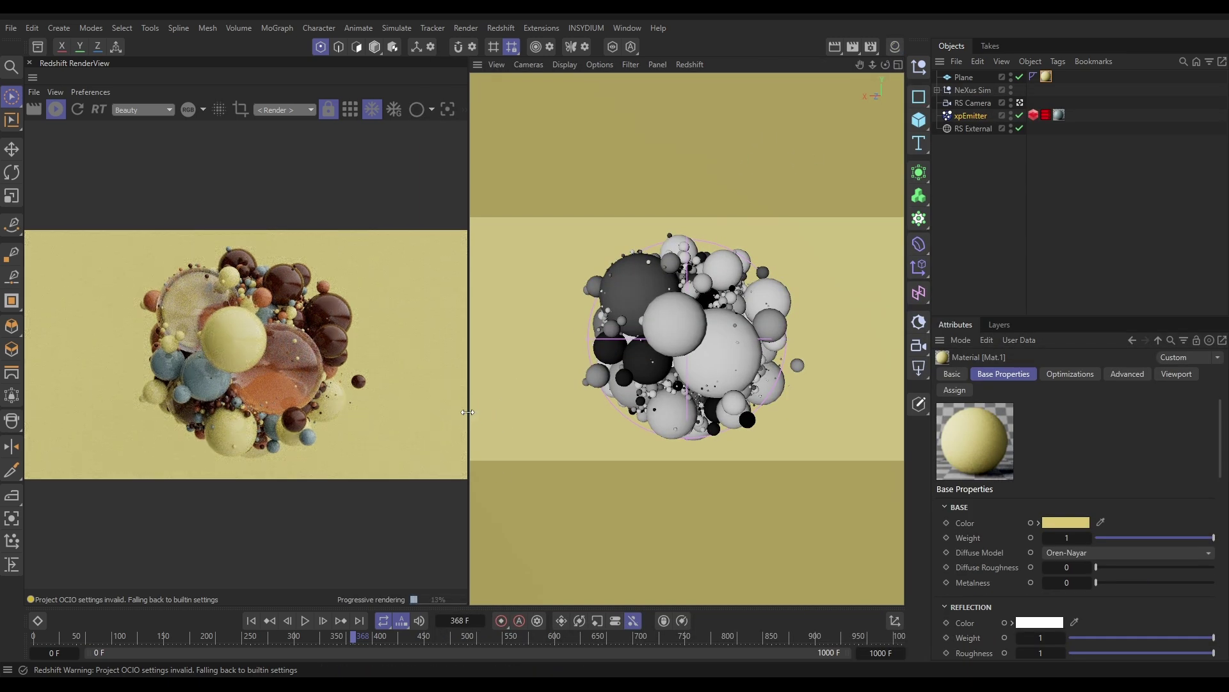
drag(467, 412, 680, 416)
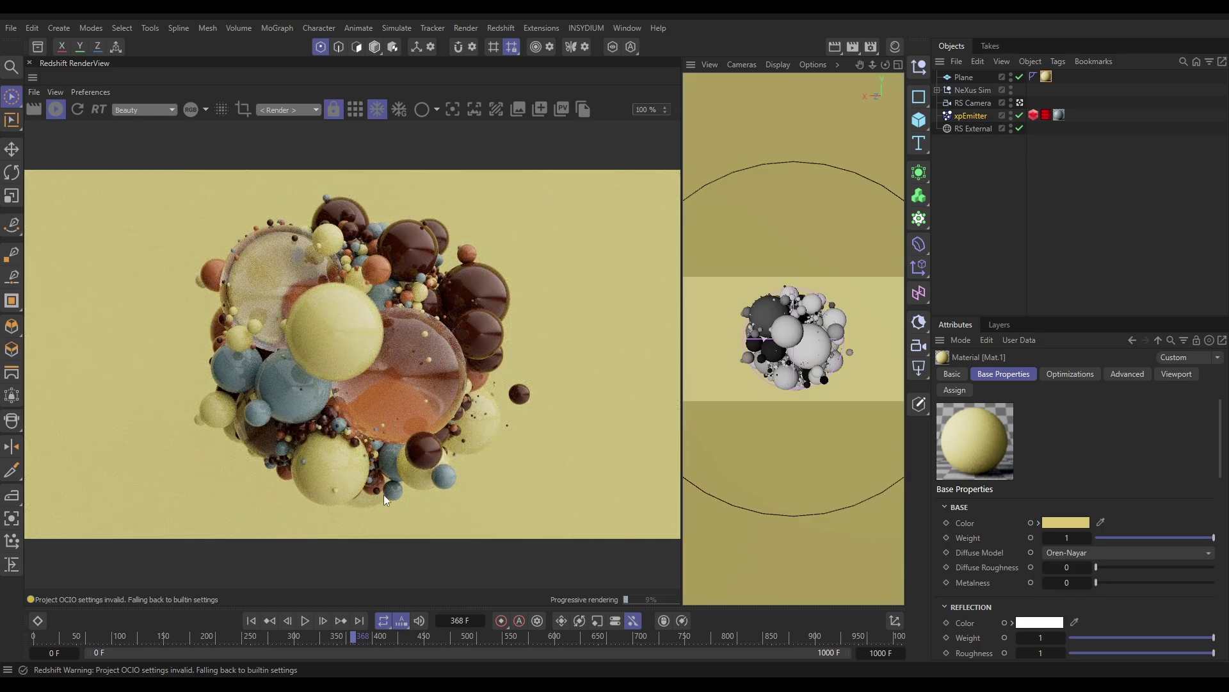
Step: Review the render at frames 306, 371 and 443
click(298, 636)
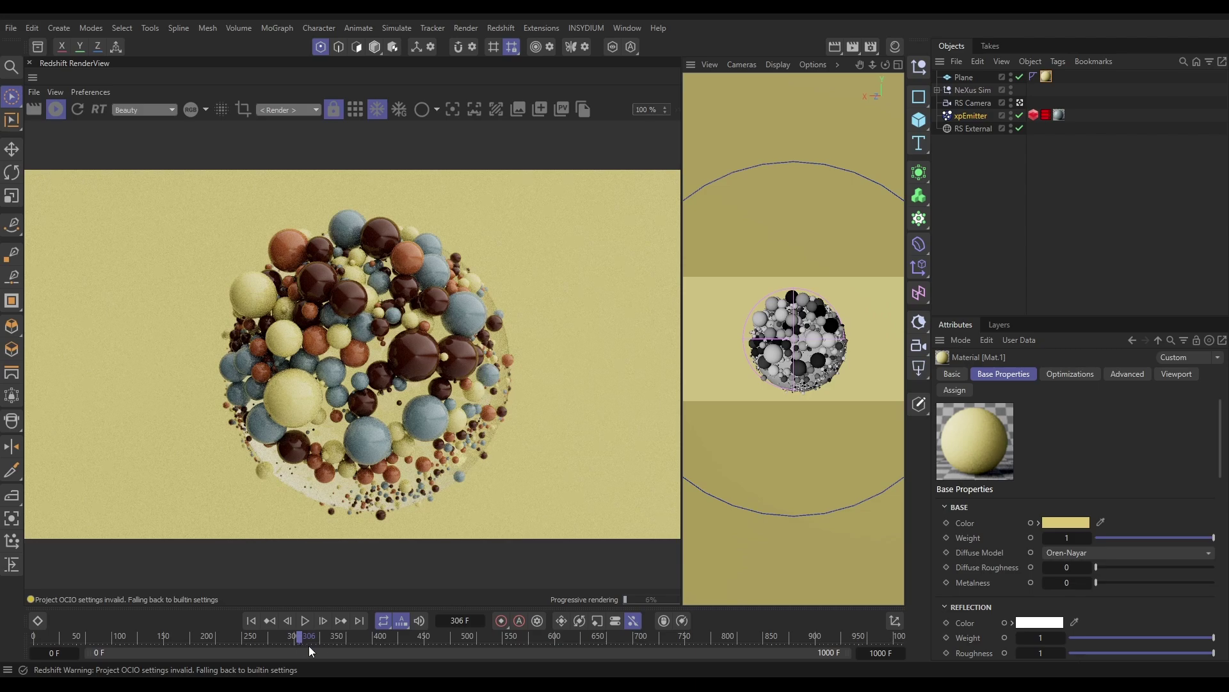
click(355, 635)
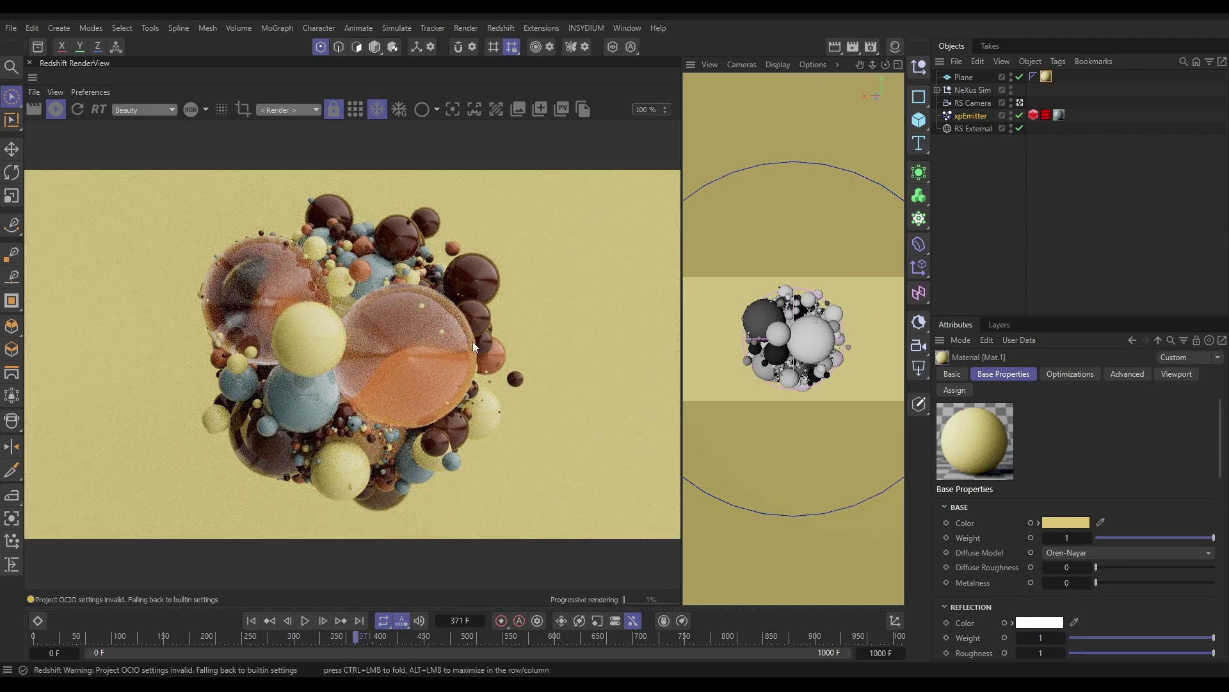
click(417, 637)
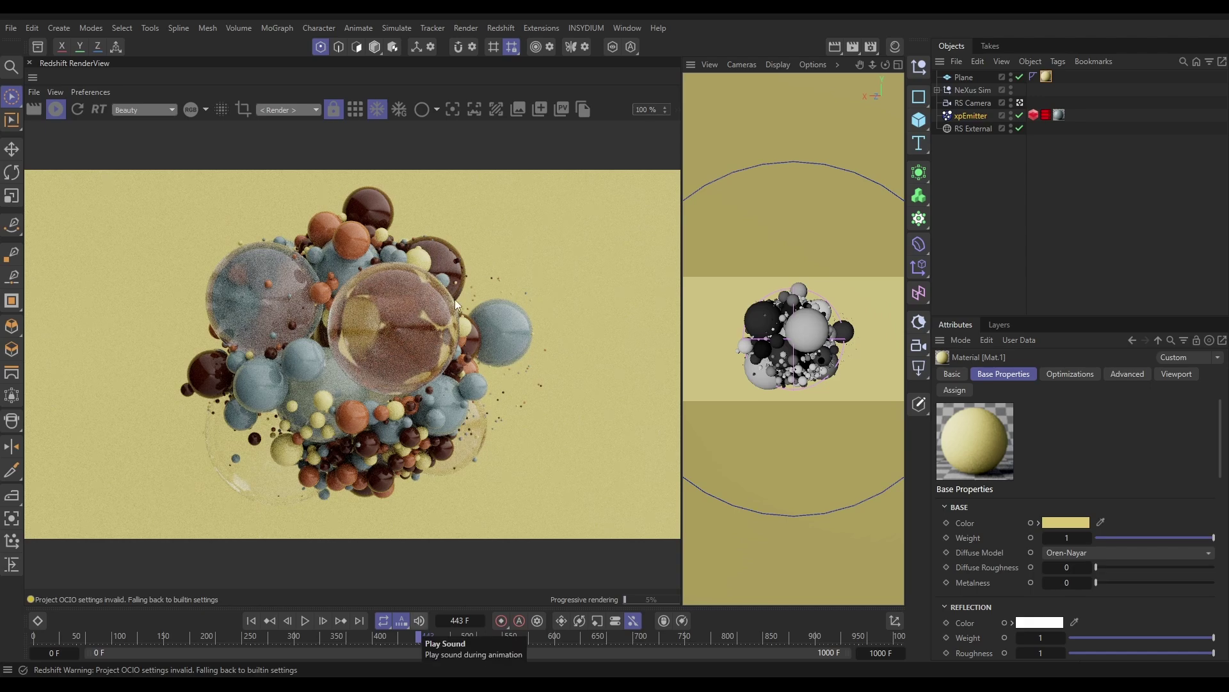